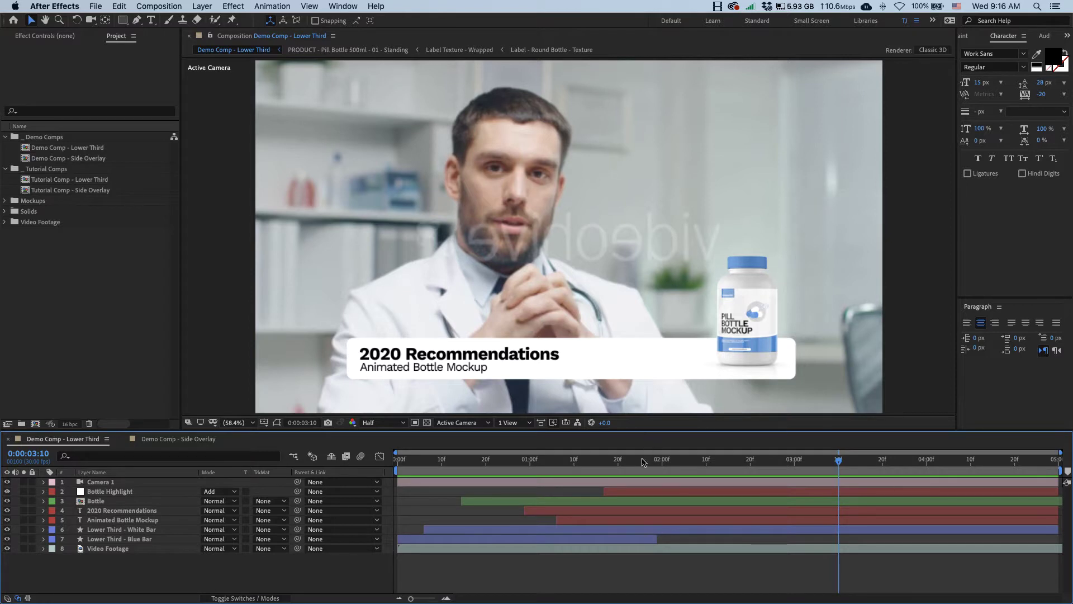
# Scrub and play back the Demo Comp - Lower Third to examine its bottle and lower-third animation
pyautogui.moveTo(634, 463); pyautogui.dragTo(587, 464)
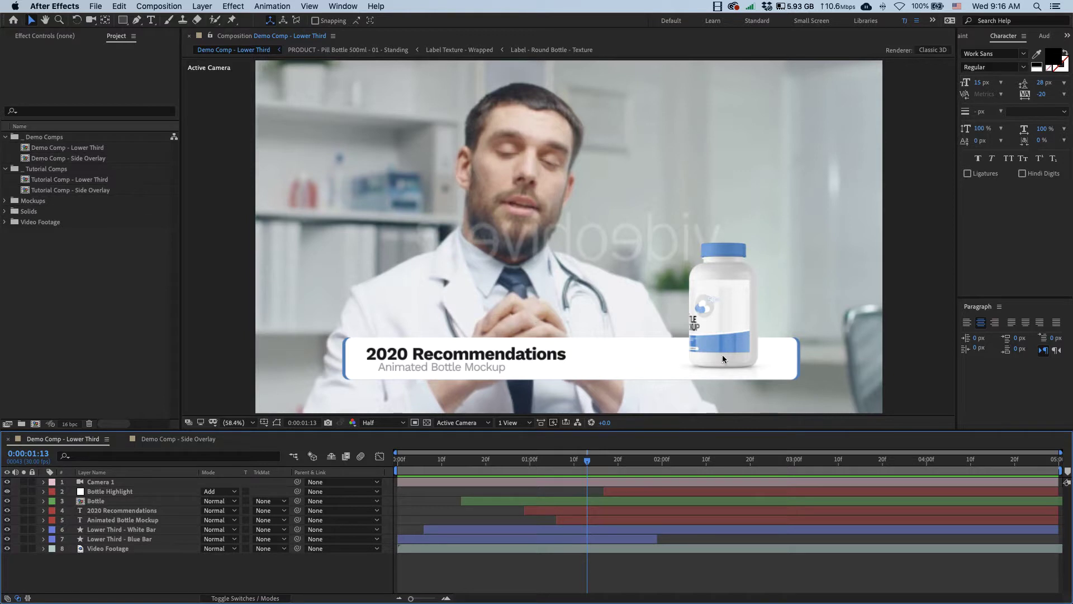
pyautogui.moveTo(587, 461)
pyautogui.mouseDown()
pyautogui.moveTo(664, 464)
pyautogui.moveTo(582, 460)
pyautogui.mouseUp()
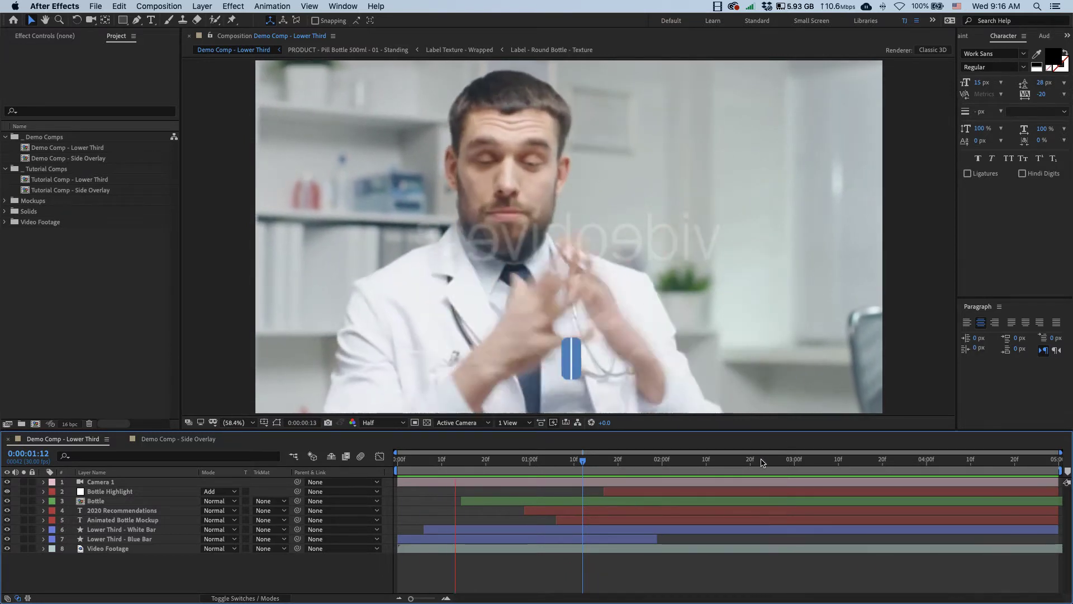
pyautogui.press('space')
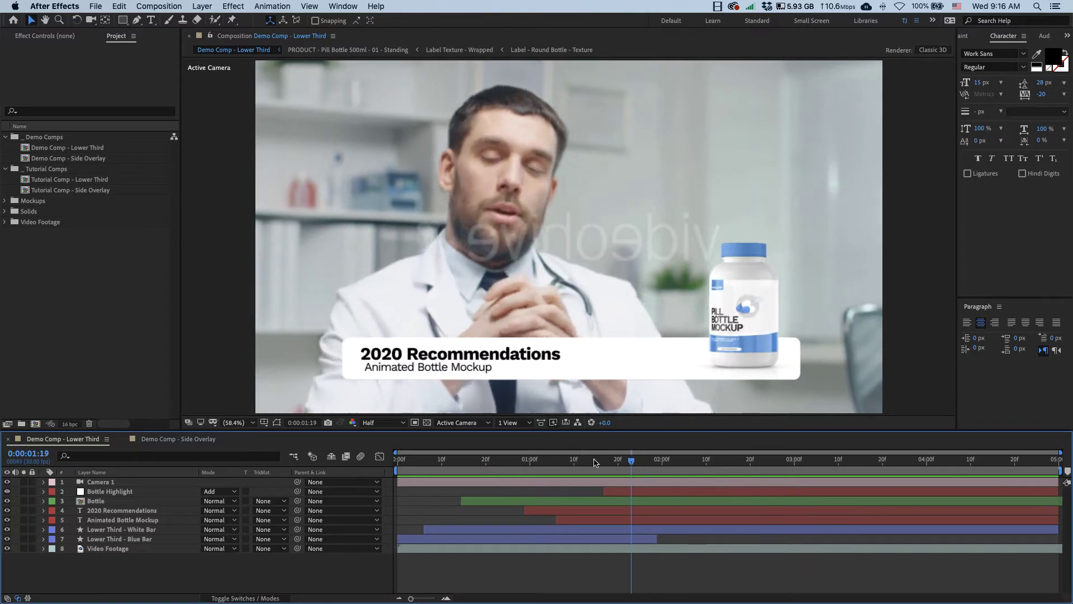
pyautogui.moveTo(589, 463); pyautogui.dragTo(681, 463)
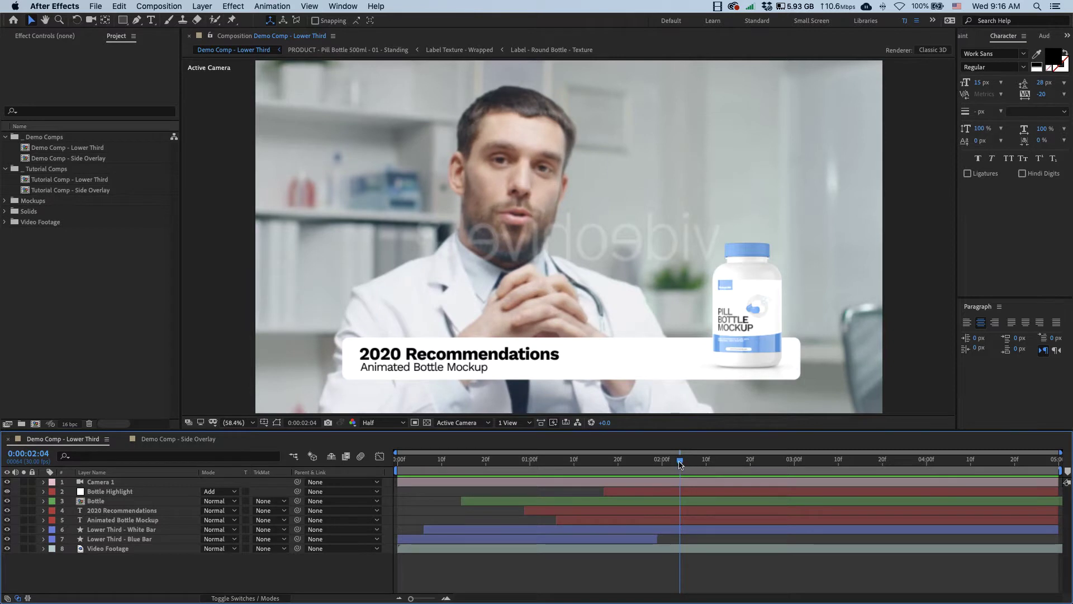
pyautogui.moveTo(679, 462); pyautogui.dragTo(733, 468)
pyautogui.press('space')
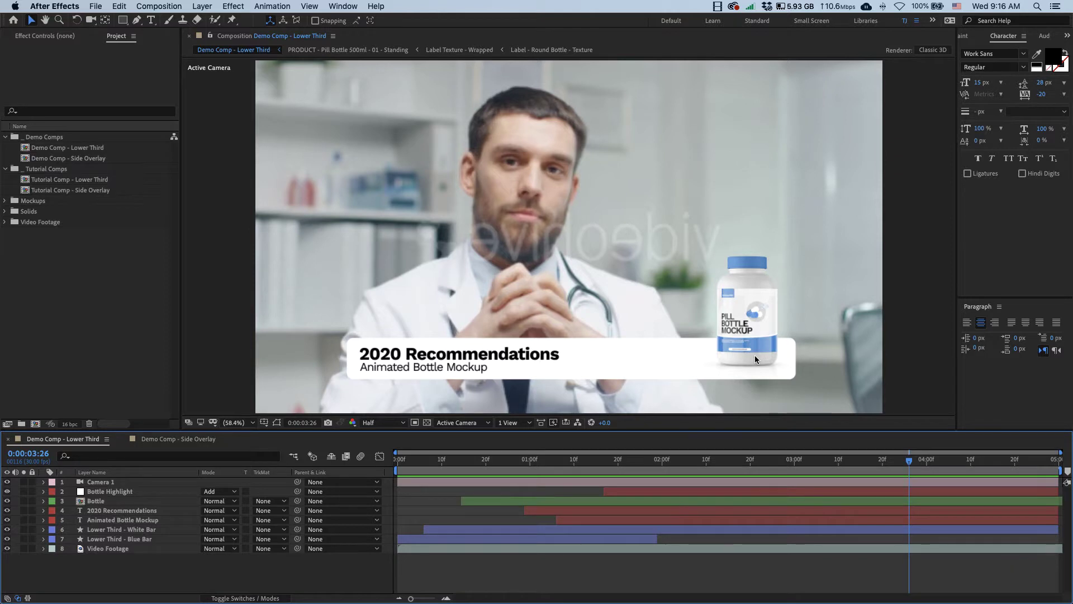
# Switch to the Demo Comp - Side Overlay and preview its cream tube animation by scrubbing and playback
pyautogui.click(164, 438)
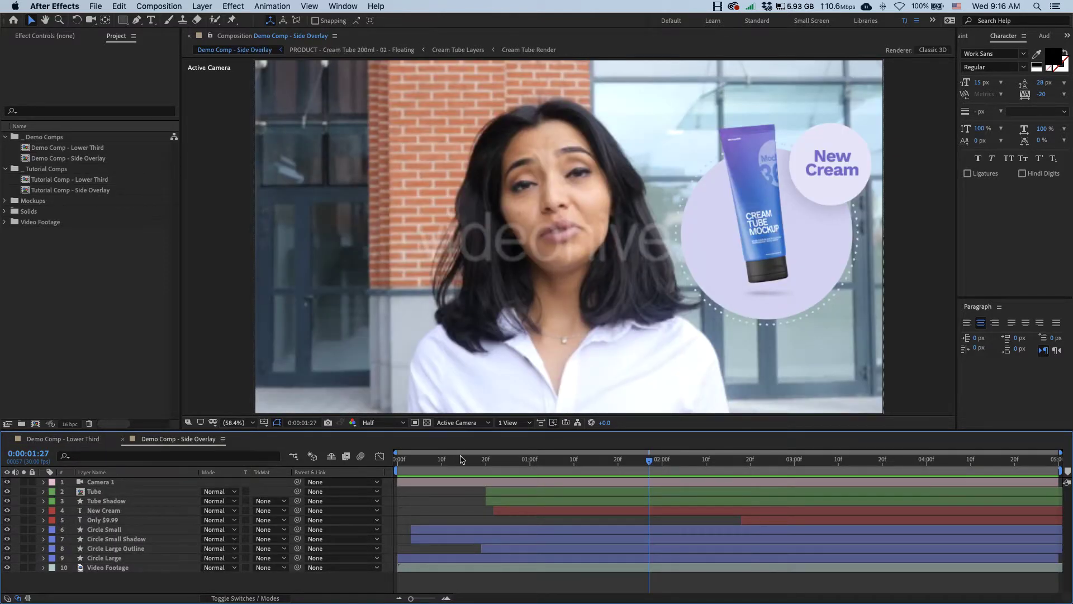
pyautogui.click(447, 460)
pyautogui.moveTo(447, 459)
pyautogui.mouseDown()
pyautogui.moveTo(576, 462)
pyautogui.moveTo(468, 462)
pyautogui.mouseUp()
pyautogui.press('space')
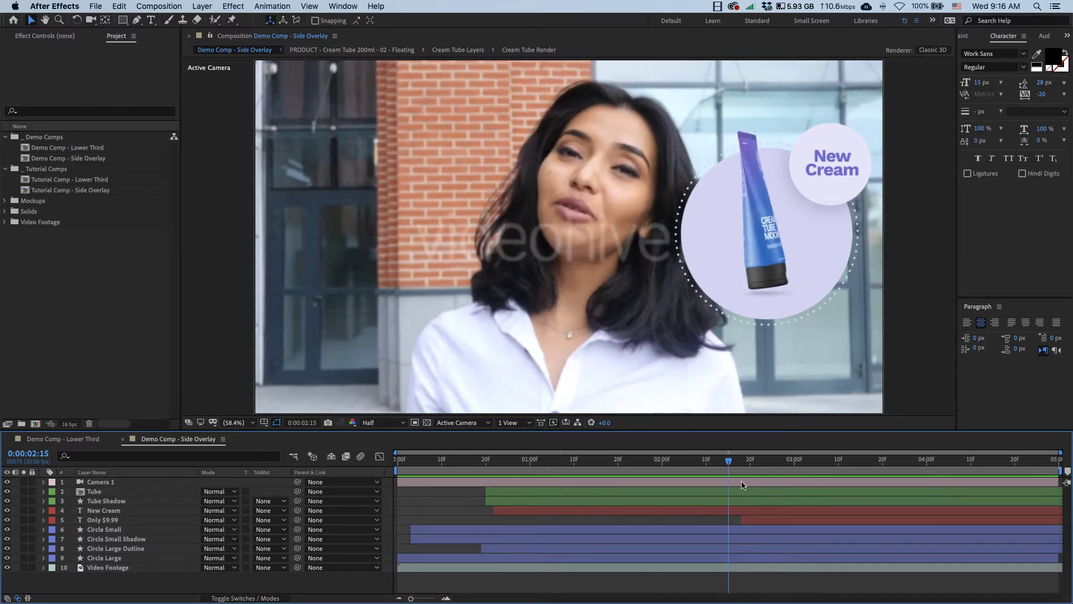
pyautogui.moveTo(854, 492)
pyautogui.mouseDown()
pyautogui.moveTo(891, 492)
pyautogui.moveTo(696, 479)
pyautogui.moveTo(847, 485)
pyautogui.mouseUp()
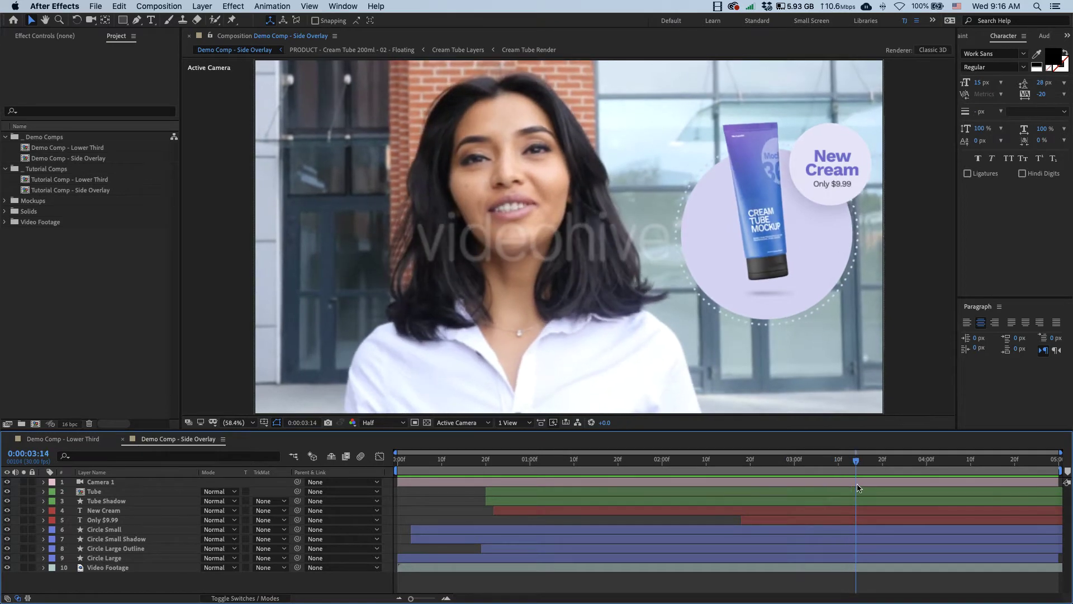
pyautogui.press('space')
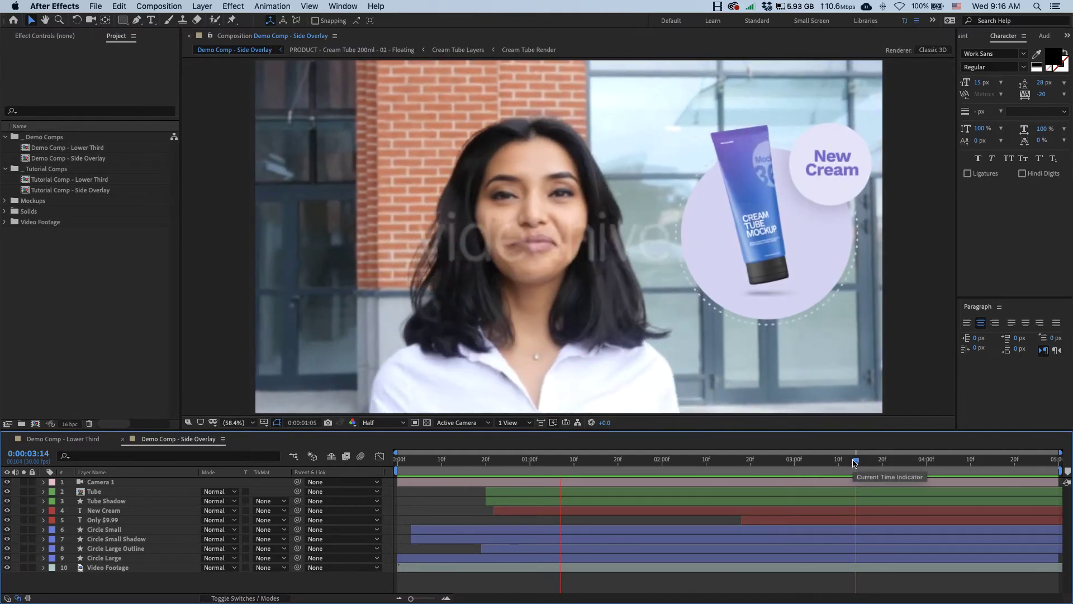
pyautogui.click(846, 465)
# Inspect the tube, dotted large-circle outline and small circle layers in the side overlay at different times
pyautogui.click(746, 212)
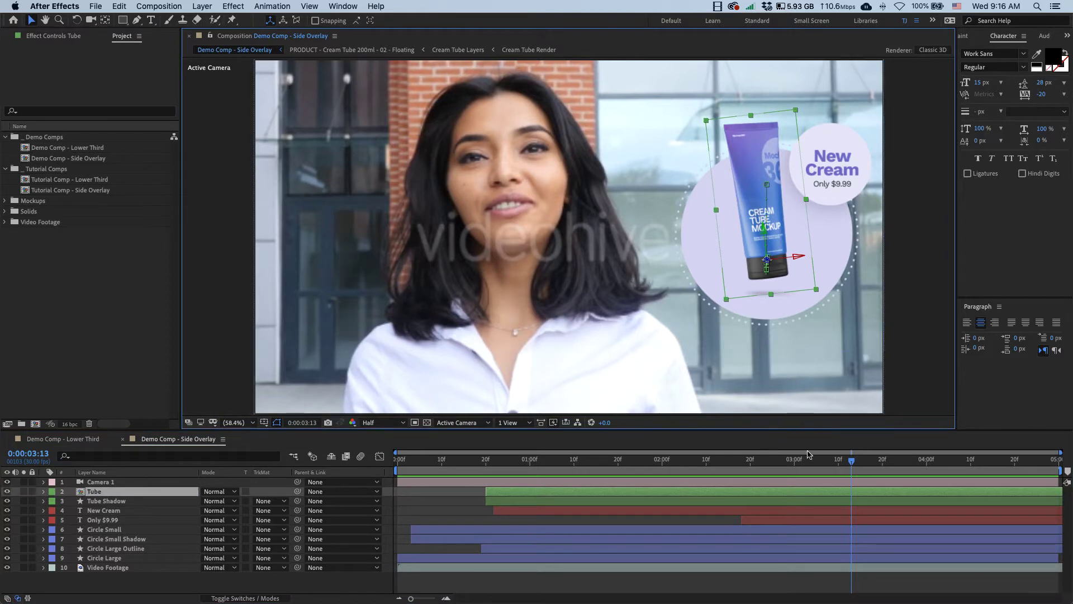
pyautogui.click(774, 465)
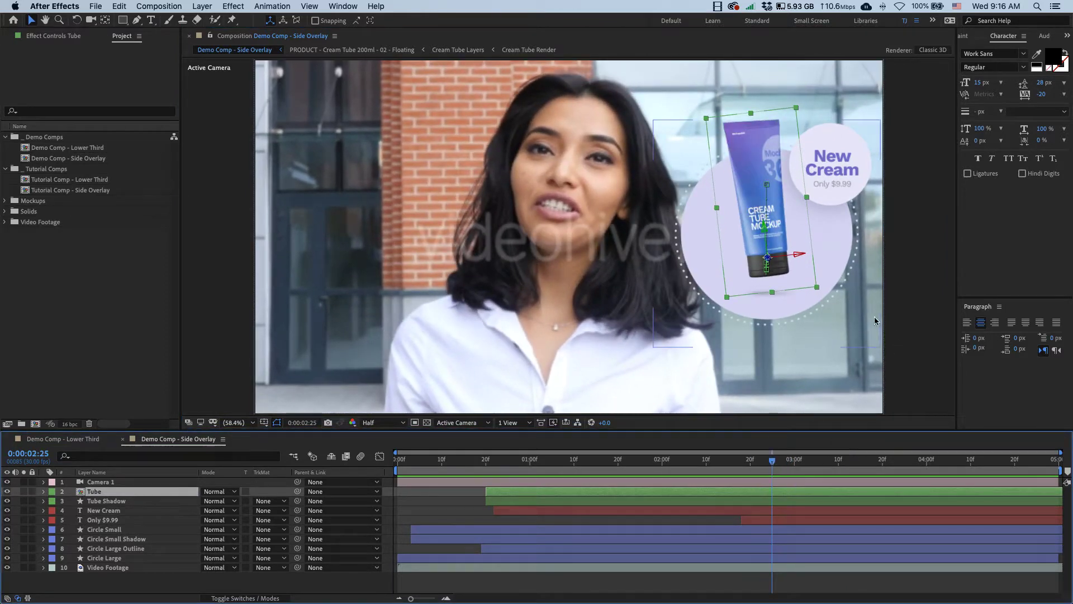
pyautogui.click(862, 276)
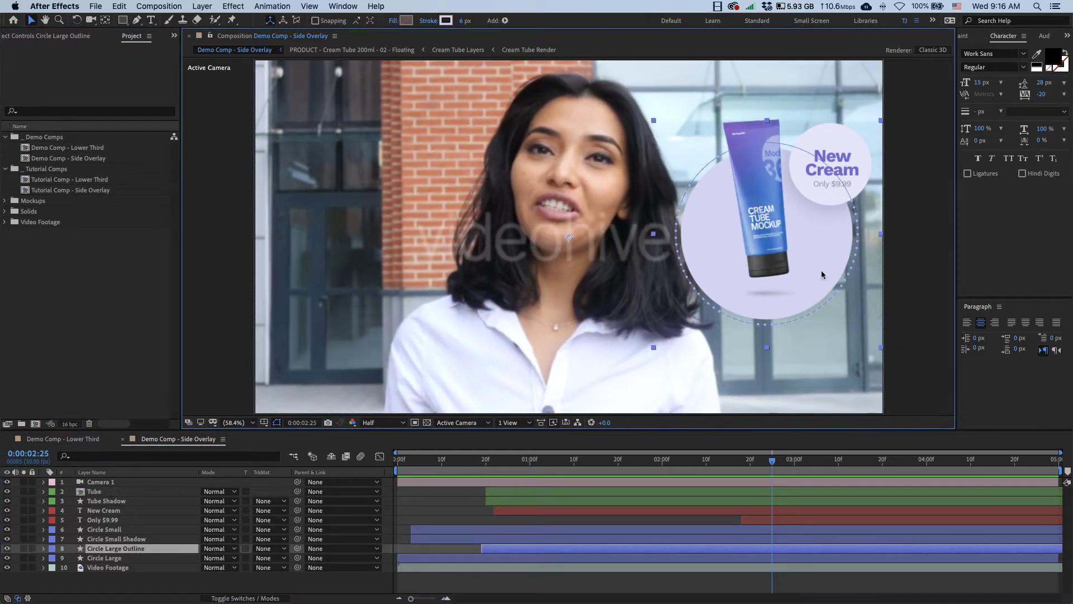
pyautogui.click(848, 148)
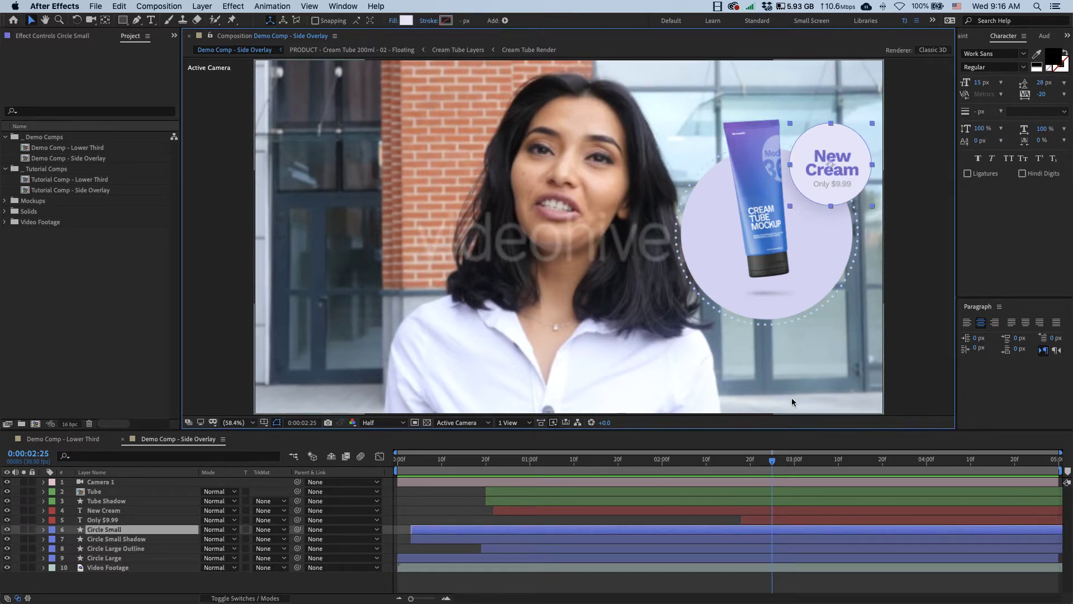
pyautogui.moveTo(774, 465); pyautogui.dragTo(696, 467)
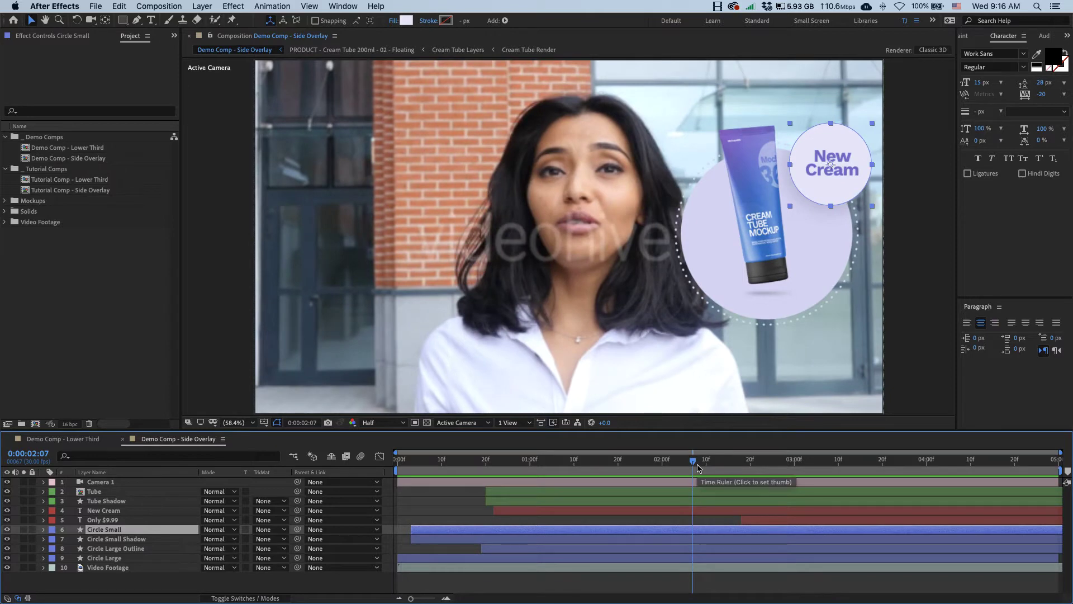
# Close the Demo Comp - Side Overlay, open Tutorial Comp - Lower Third and move its current time to 0:00:02:11
pyautogui.click(123, 439)
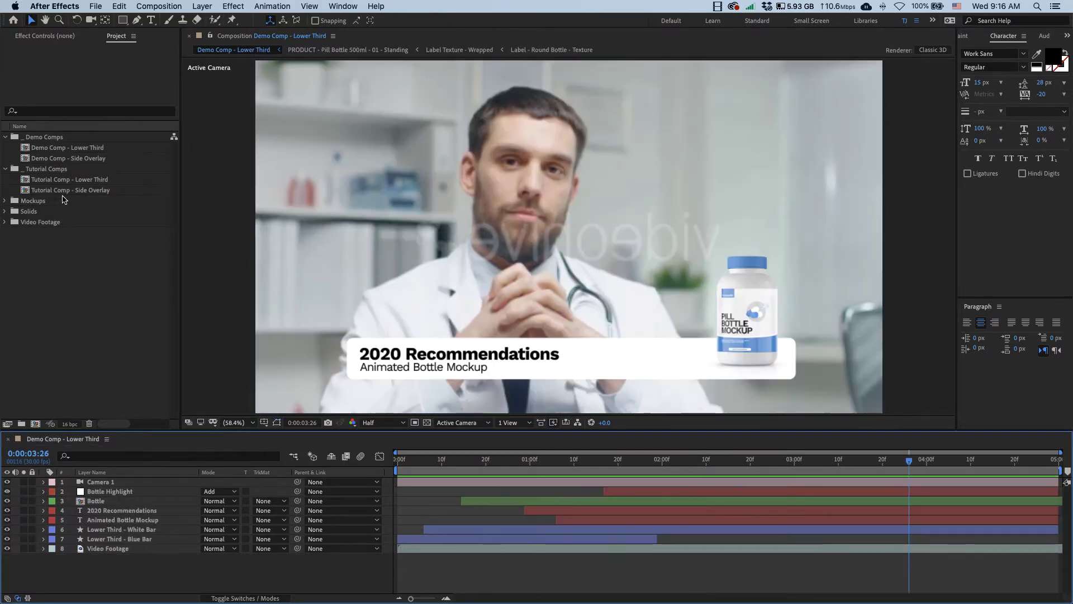
pyautogui.doubleClick(78, 180)
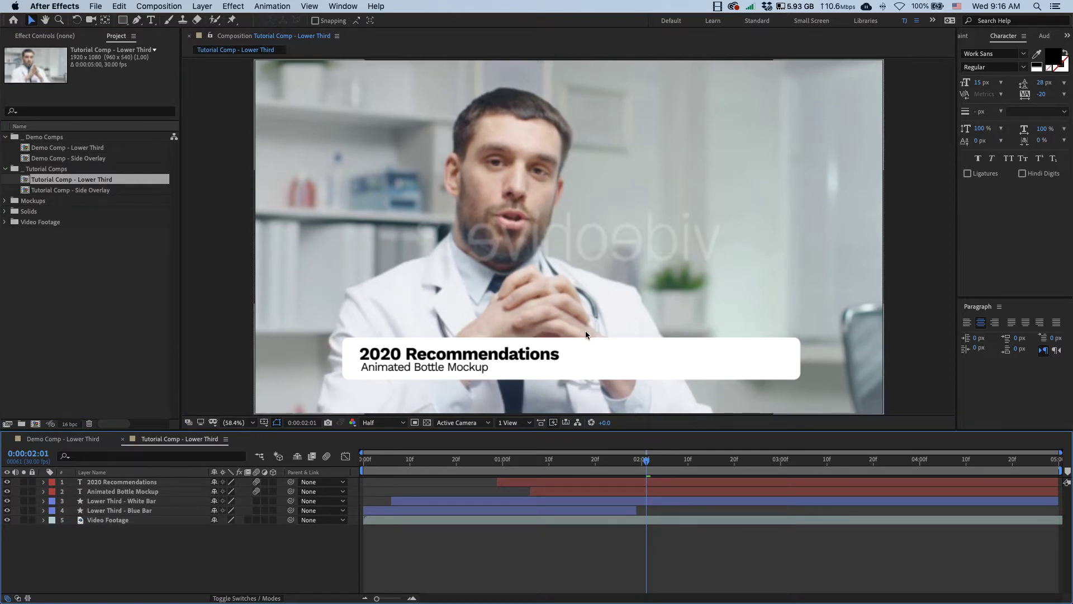
pyautogui.moveTo(636, 458); pyautogui.dragTo(692, 460)
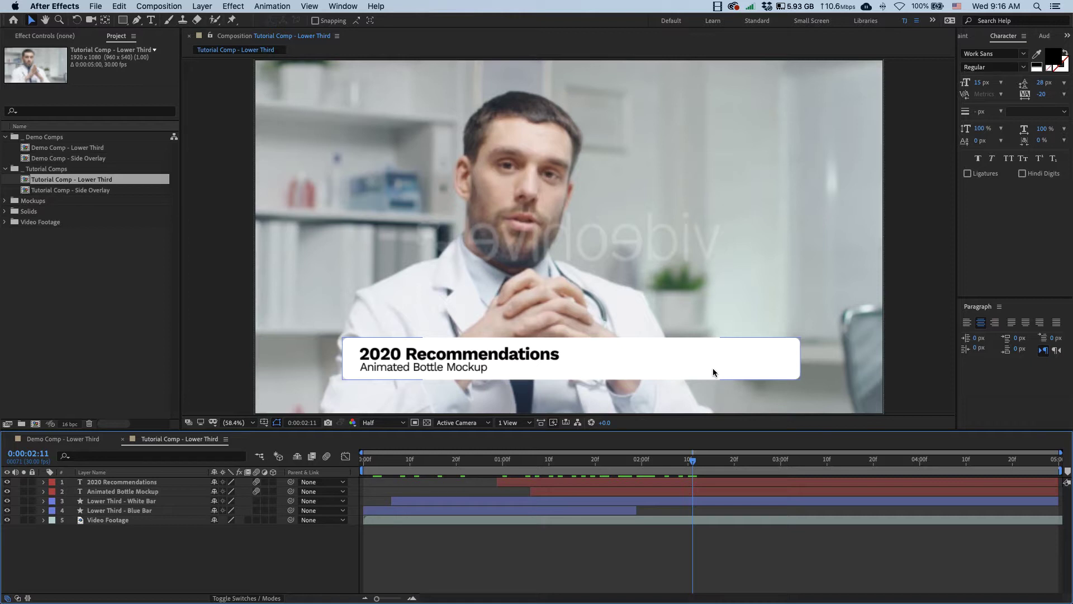
# Expand the Mockups folder and collapse the pill bottle subfolders so only the two product mockup projects are listed
pyautogui.click(22, 203)
pyautogui.click(5, 202)
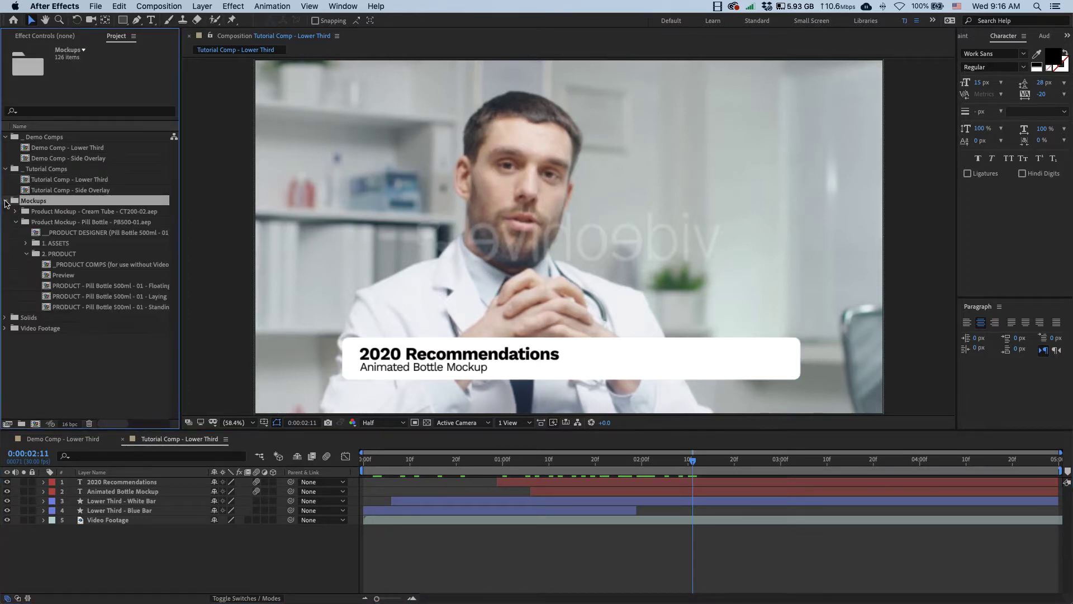
pyautogui.click(26, 253)
pyautogui.click(16, 222)
pyautogui.click(90, 252)
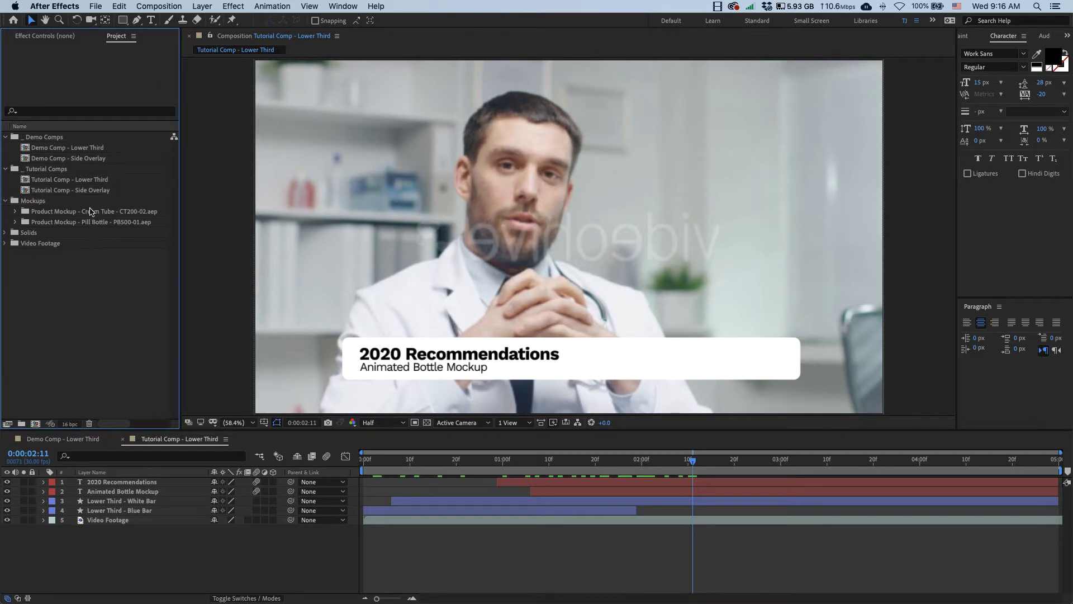
pyautogui.click(96, 222)
pyautogui.click(106, 211)
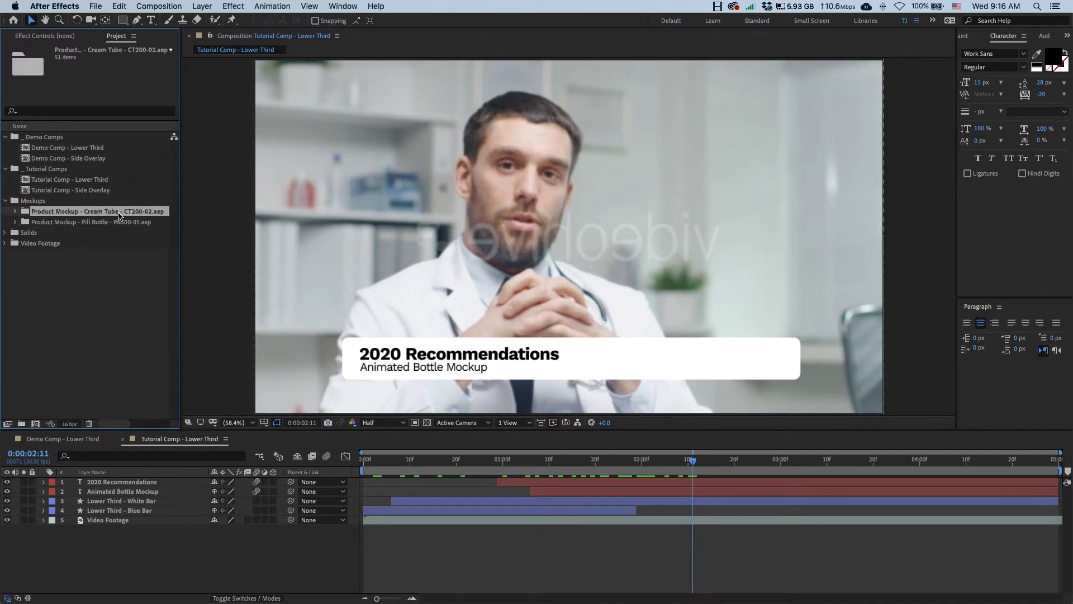
pyautogui.click(117, 221)
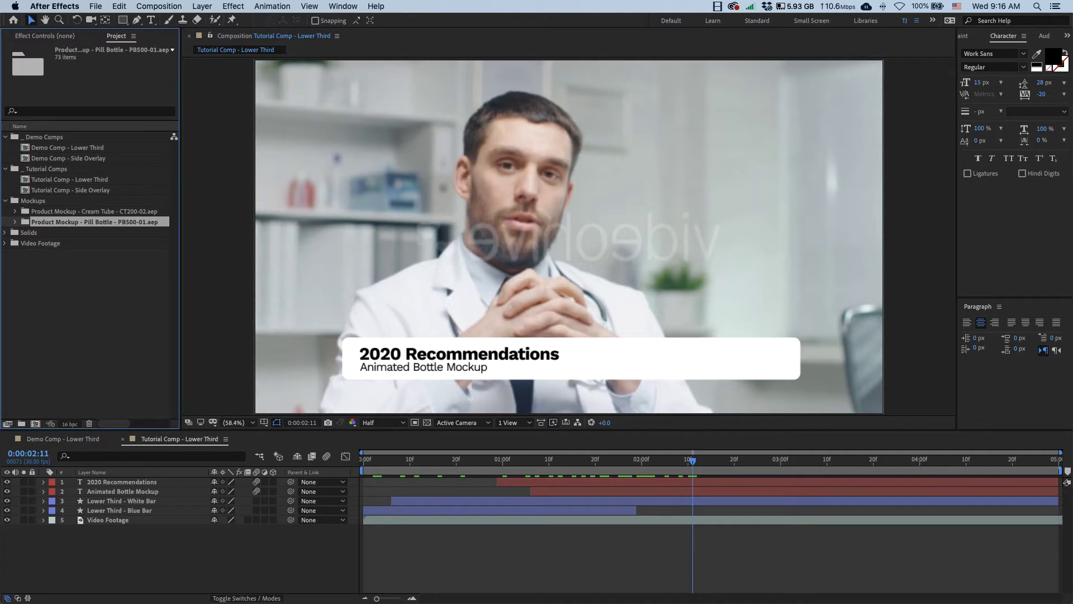
pyautogui.click(95, 6)
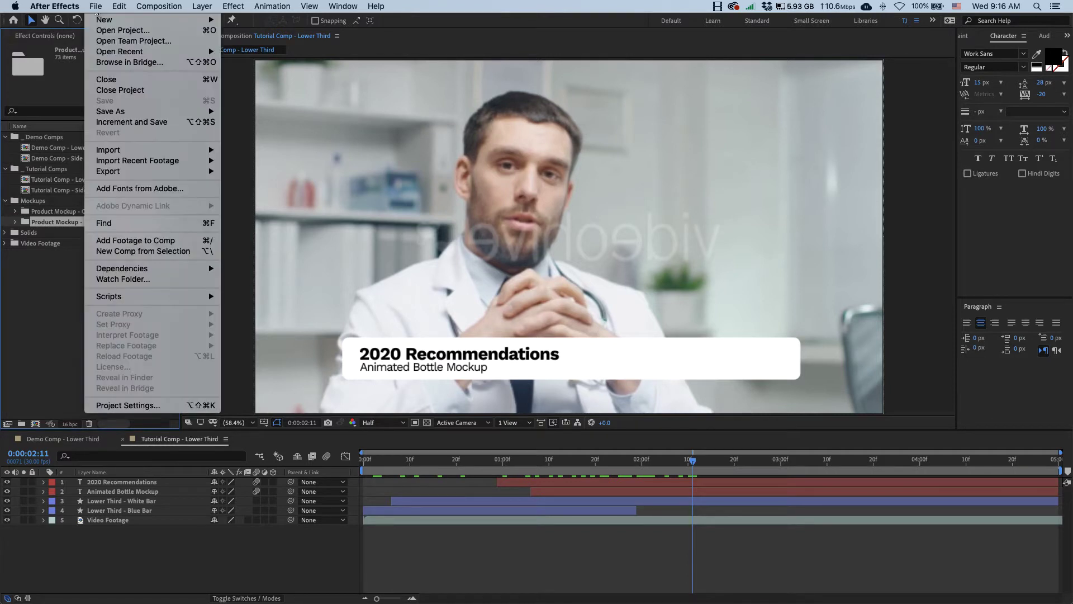
pyautogui.moveTo(148, 151)
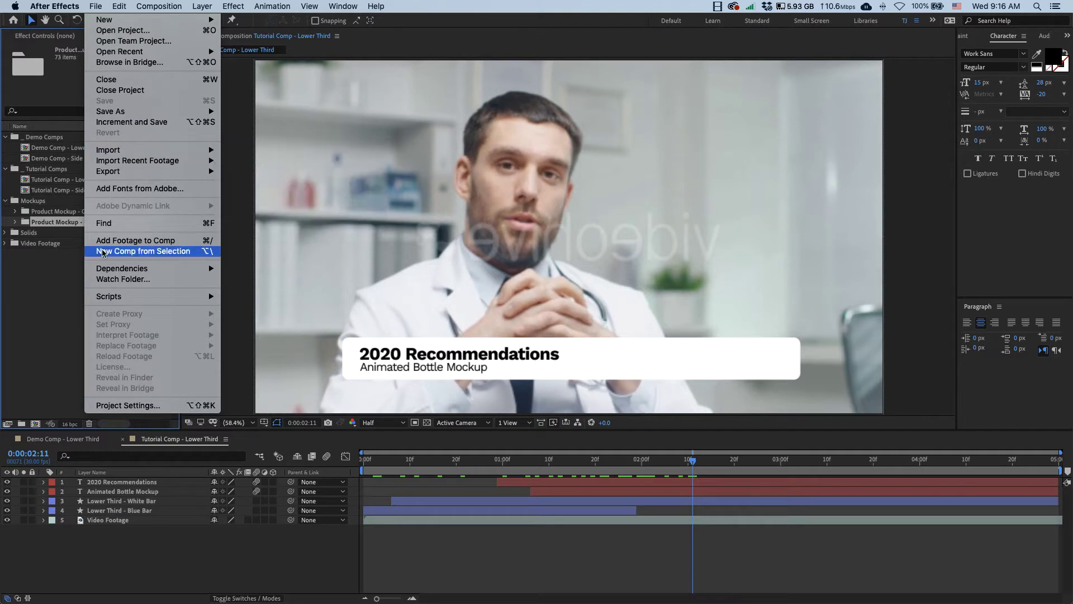
pyautogui.click(48, 280)
pyautogui.click(115, 213)
pyautogui.click(113, 223)
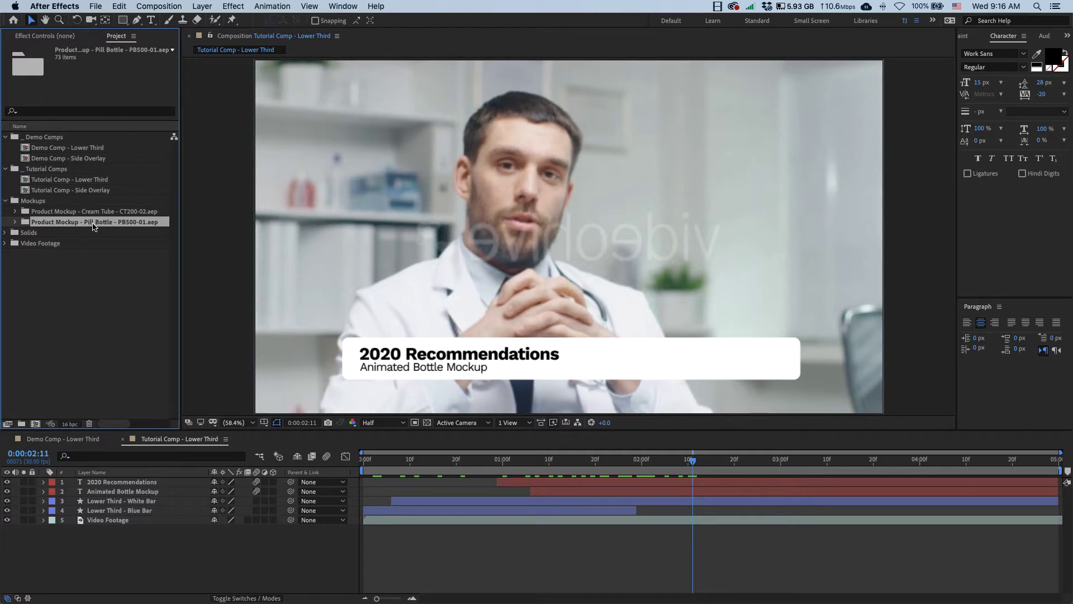
# Expand the Pill Bottle mockup's 2. PRODUCT folder, widen the project list and open the _PRODUCT COMPS (for use without Video Templates) composition
pyautogui.click(16, 223)
pyautogui.click(25, 254)
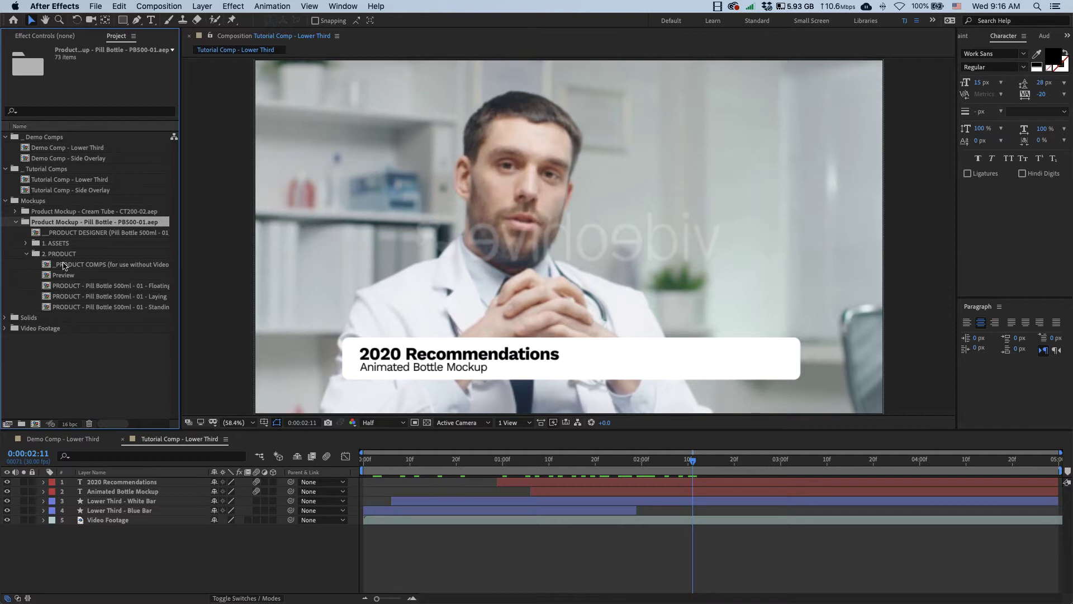
pyautogui.click(106, 267)
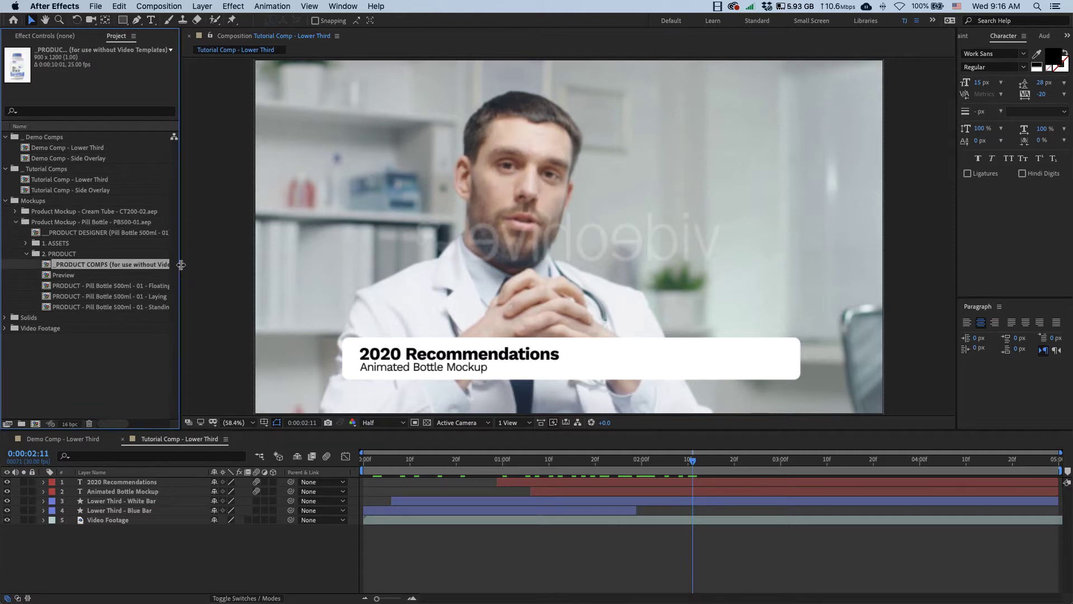
pyautogui.moveTo(182, 264)
pyautogui.mouseDown()
pyautogui.moveTo(224, 266)
pyautogui.moveTo(179, 267)
pyautogui.moveTo(194, 269)
pyautogui.mouseUp()
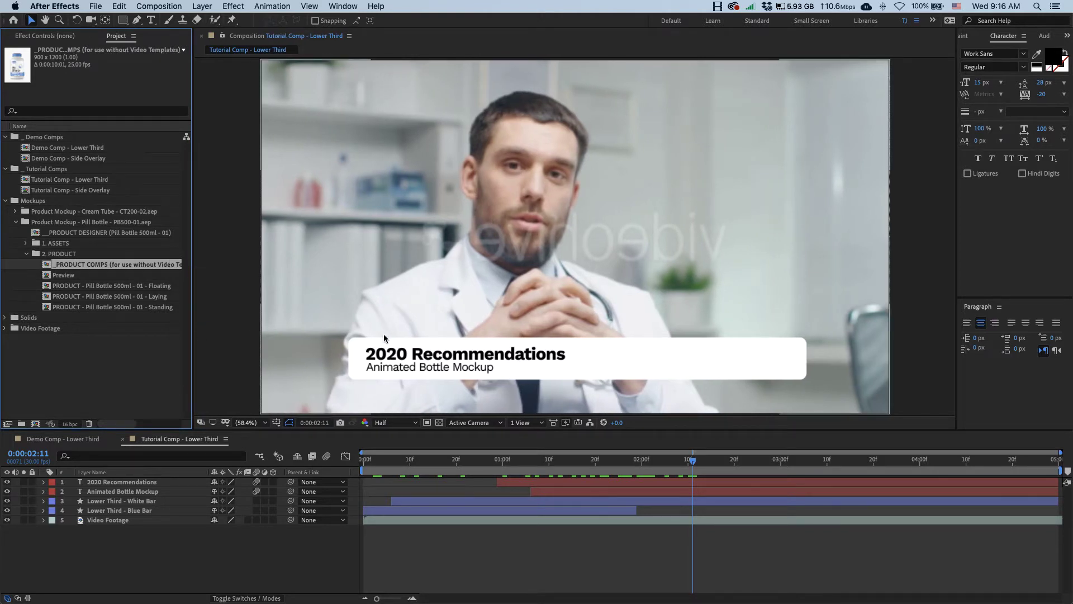
pyautogui.doubleClick(138, 267)
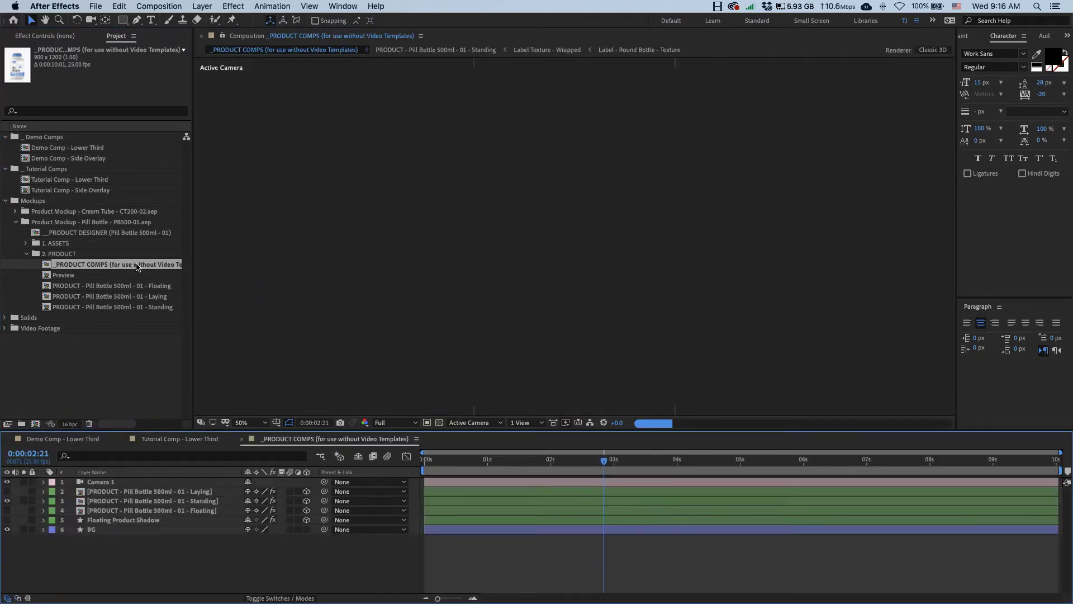
# Review the Laying, Standing and Floating pill bottle layers in the product comps composition
pyautogui.click(201, 492)
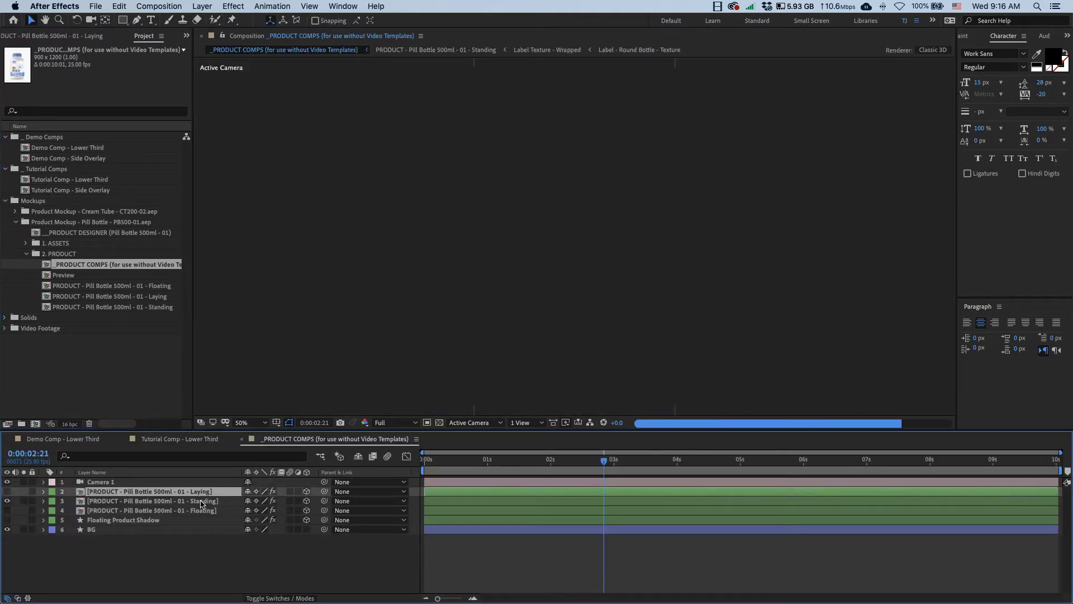
pyautogui.click(202, 501)
pyautogui.click(202, 510)
pyautogui.click(206, 492)
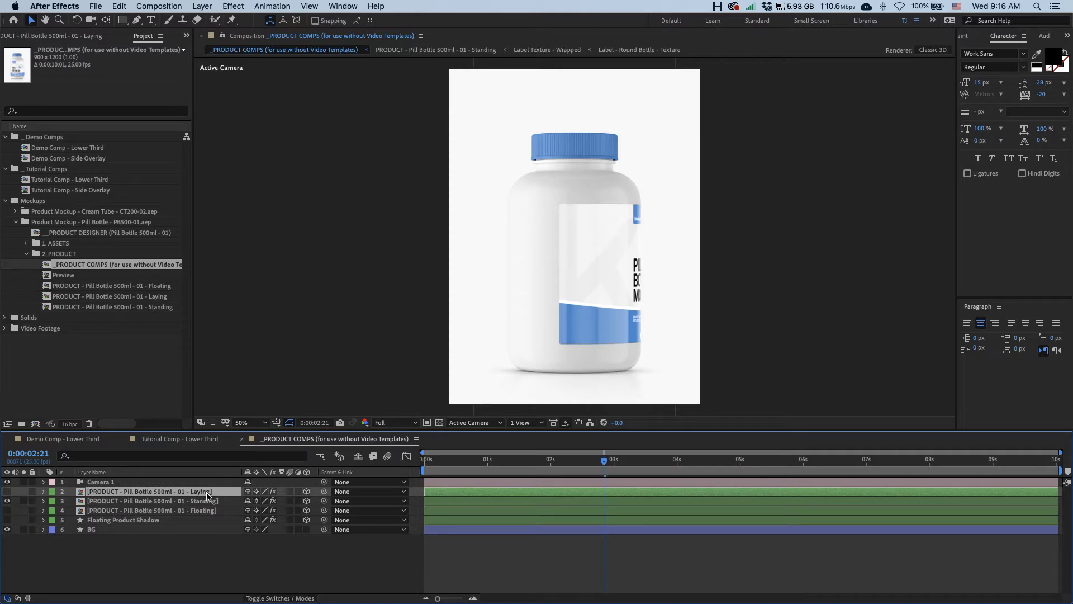
pyautogui.click(210, 501)
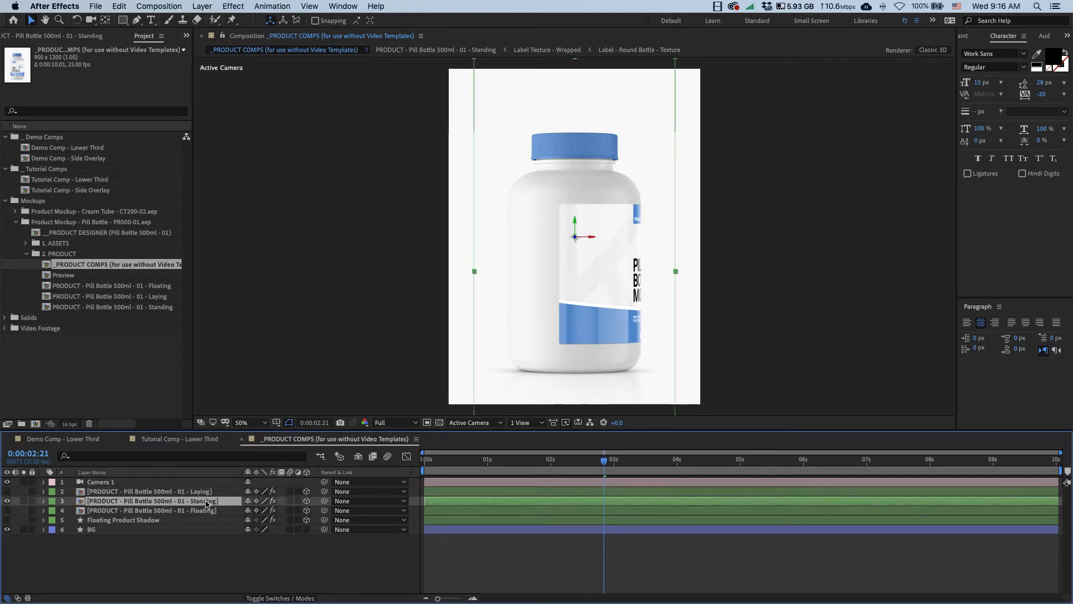
pyautogui.click(210, 511)
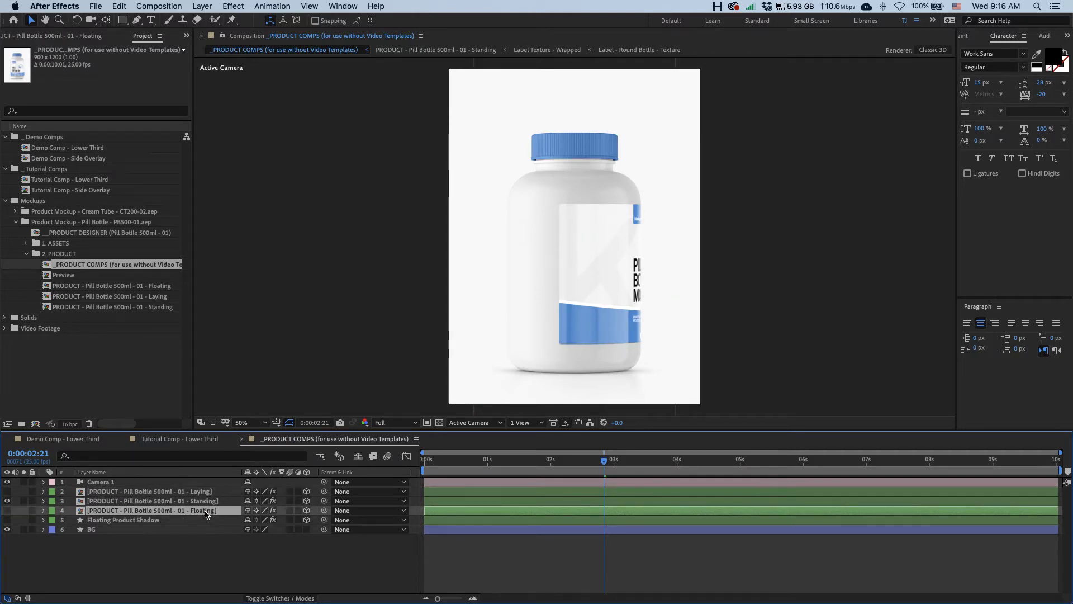
# Copy the Standing pill bottle layer from the product comps into Tutorial Comp - Lower Third
pyautogui.click(209, 502)
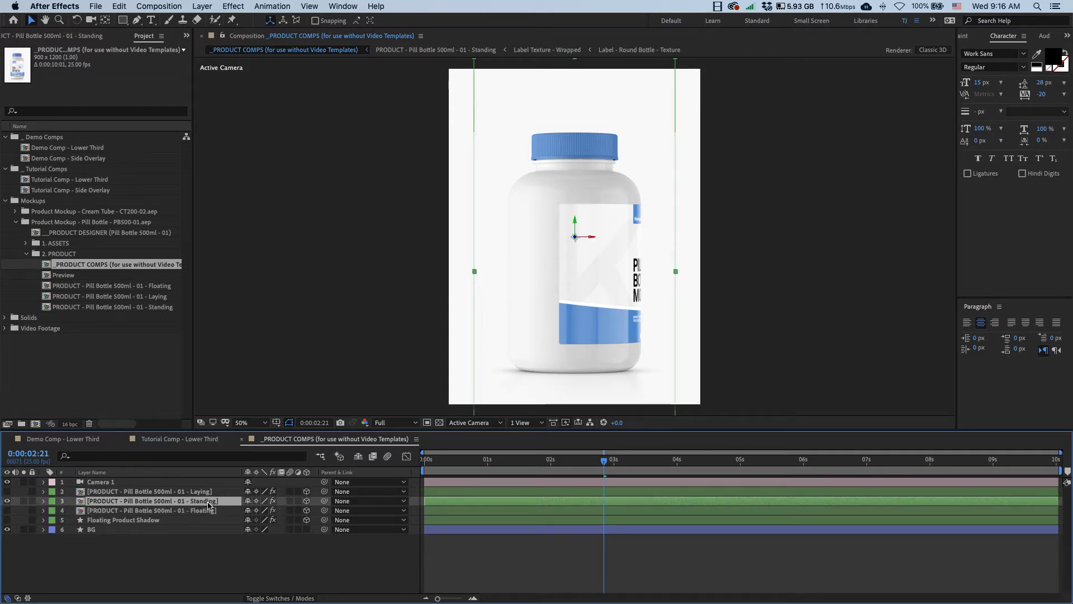
pyautogui.click(196, 440)
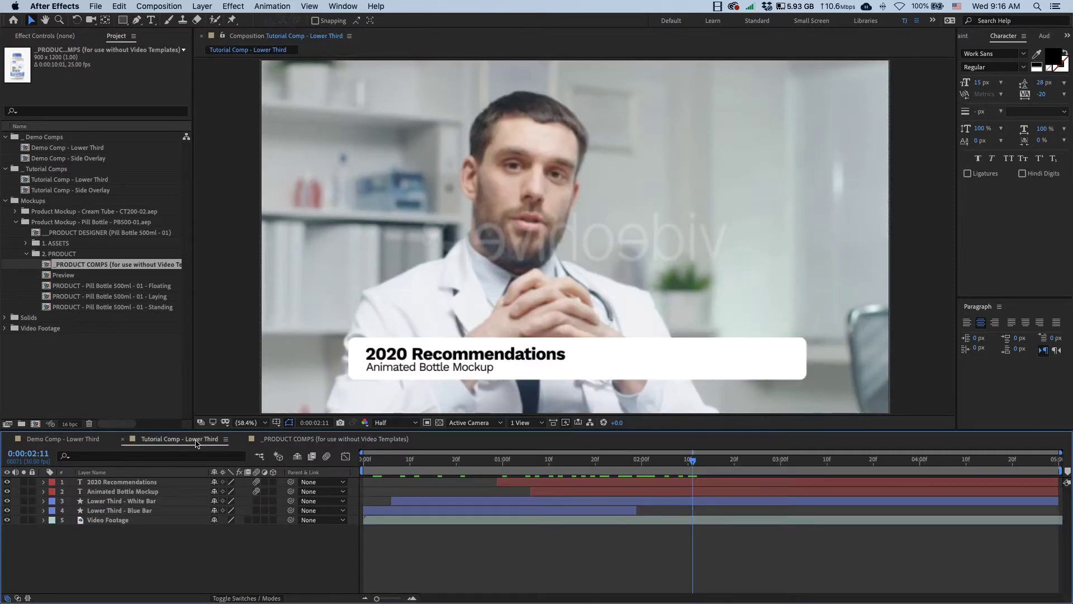
pyautogui.press('super+v')
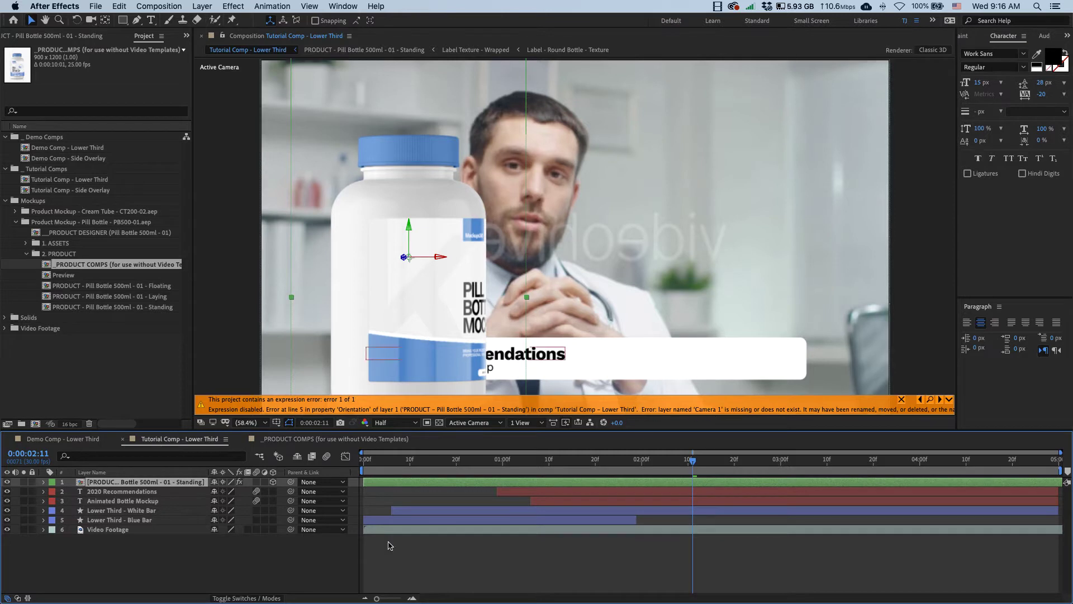
# Add a two-node camera named Camera 1 with its existing settings to Tutorial Comp - Lower Third
pyautogui.rightClick(177, 560)
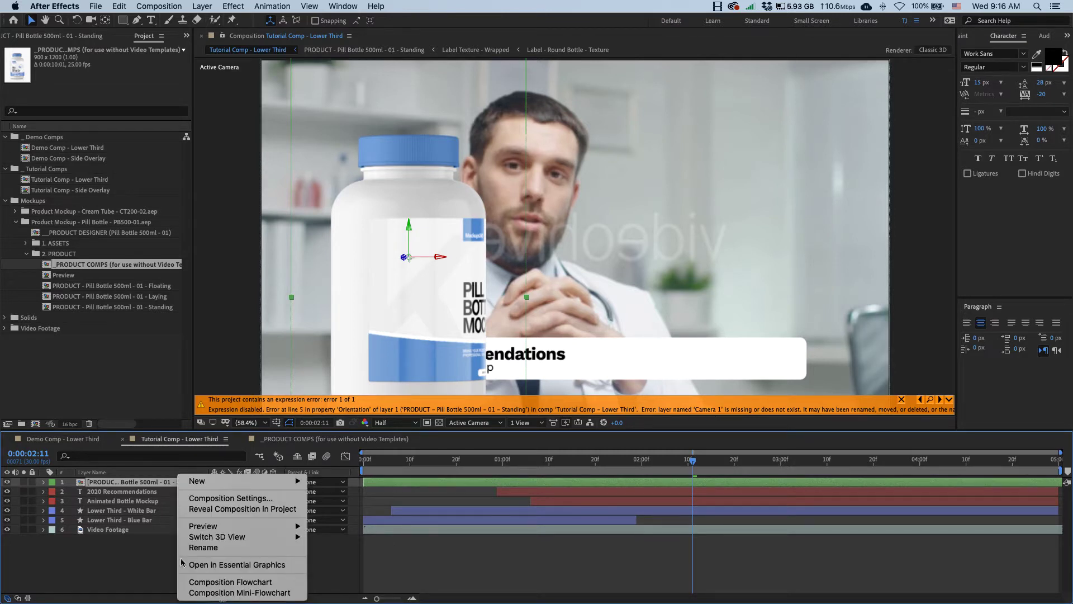
pyautogui.moveTo(215, 483)
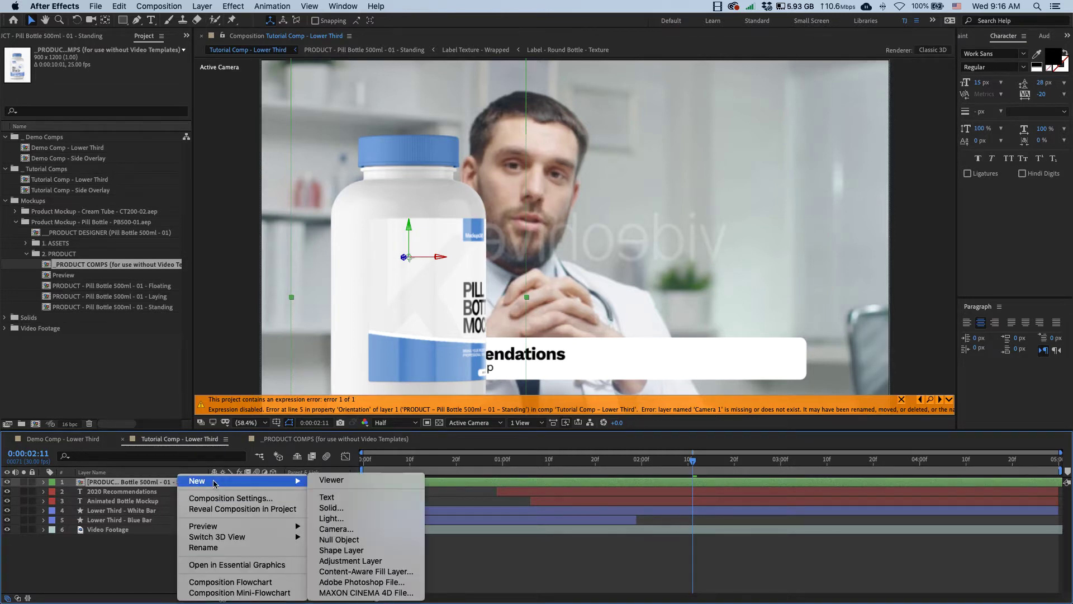
pyautogui.click(344, 530)
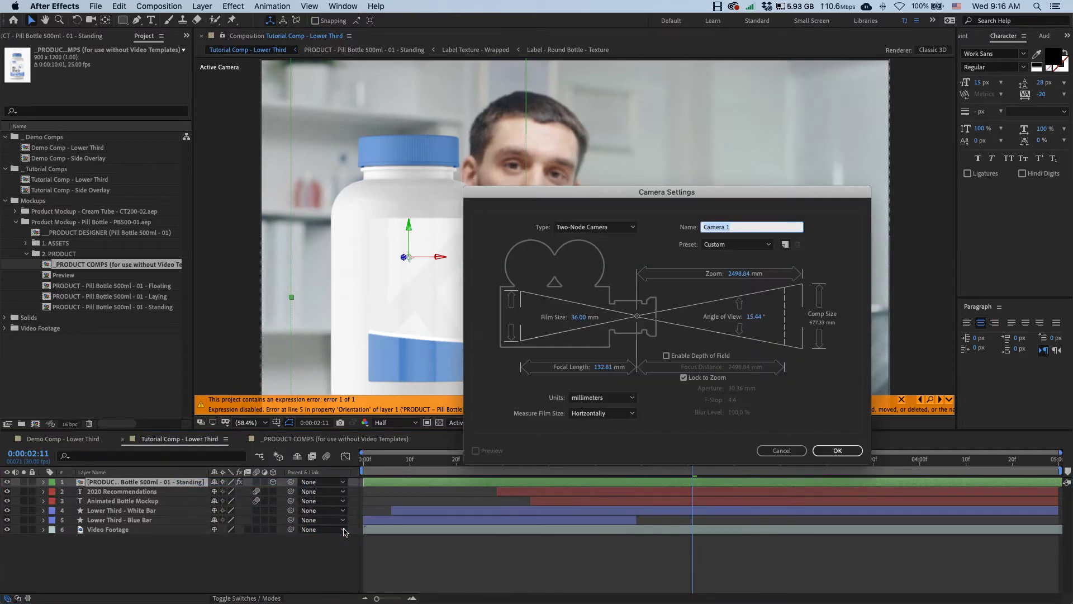
pyautogui.press('Return')
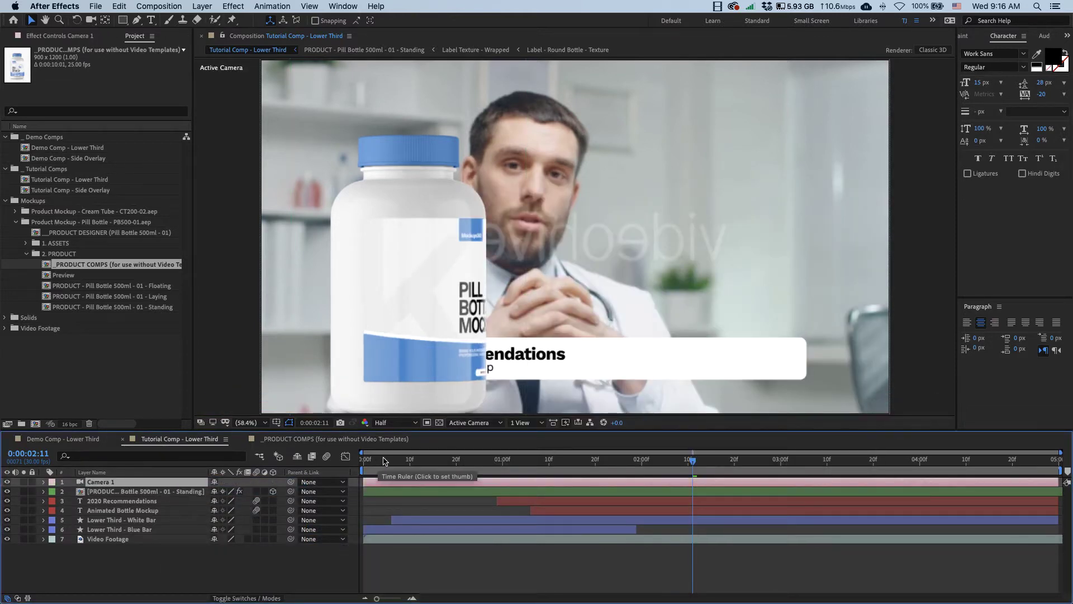
# Rename the standing pill bottle layer as Bottle
pyautogui.click(108, 492)
pyautogui.press('Return')
pyautogui.write('B')
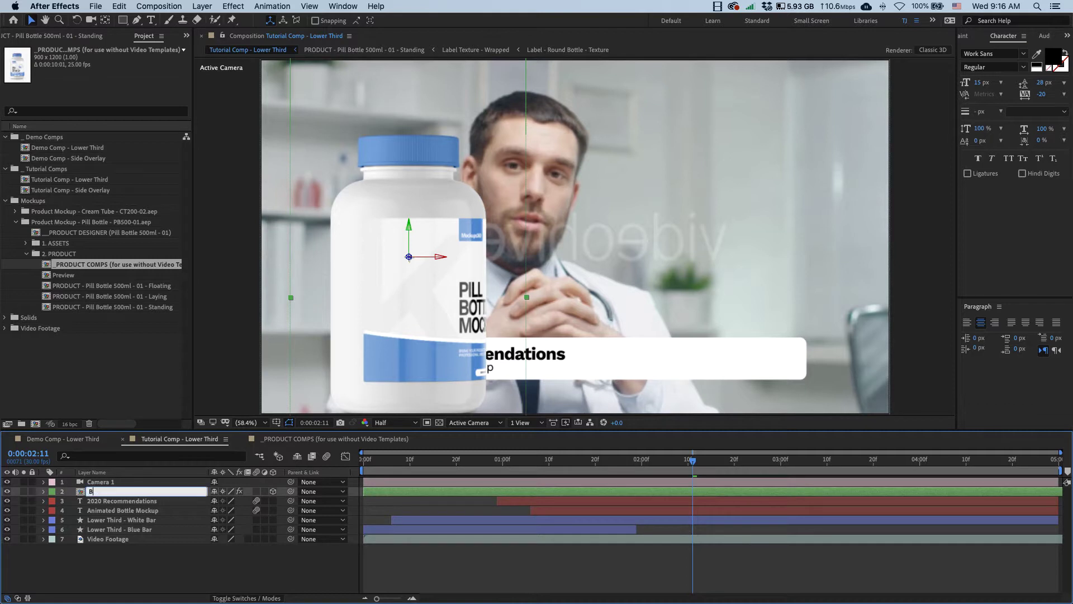
pyautogui.write('ottle')
pyautogui.press('Return')
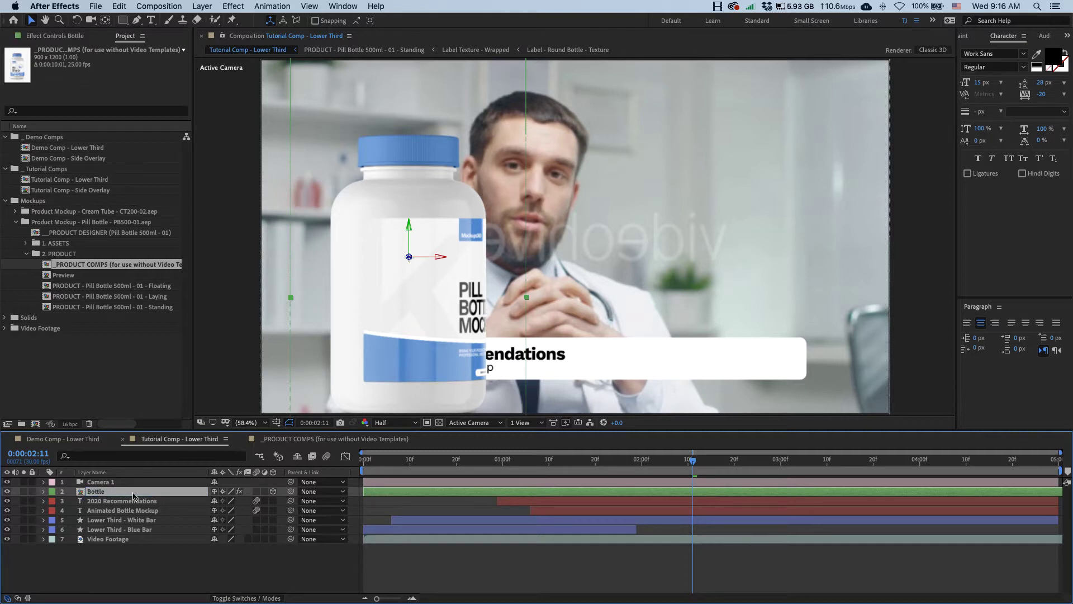
# Scale the Bottle layer down to 34% and place it over the far end of the white bar, past the text
pyautogui.press('s')
pyautogui.moveTo(253, 500); pyautogui.dragTo(236, 506)
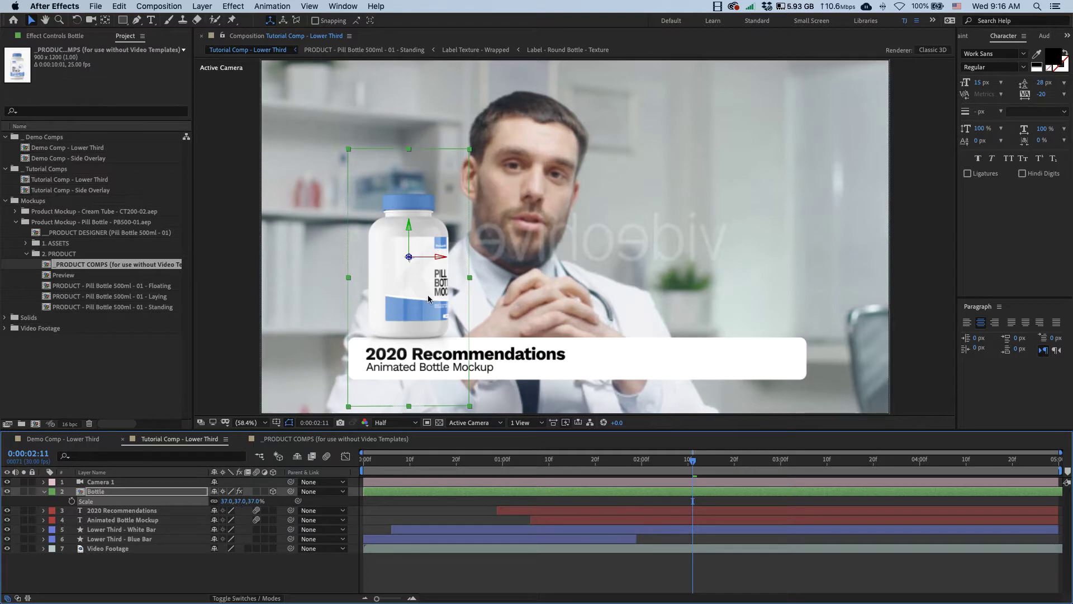
pyautogui.moveTo(434, 300); pyautogui.dragTo(757, 337)
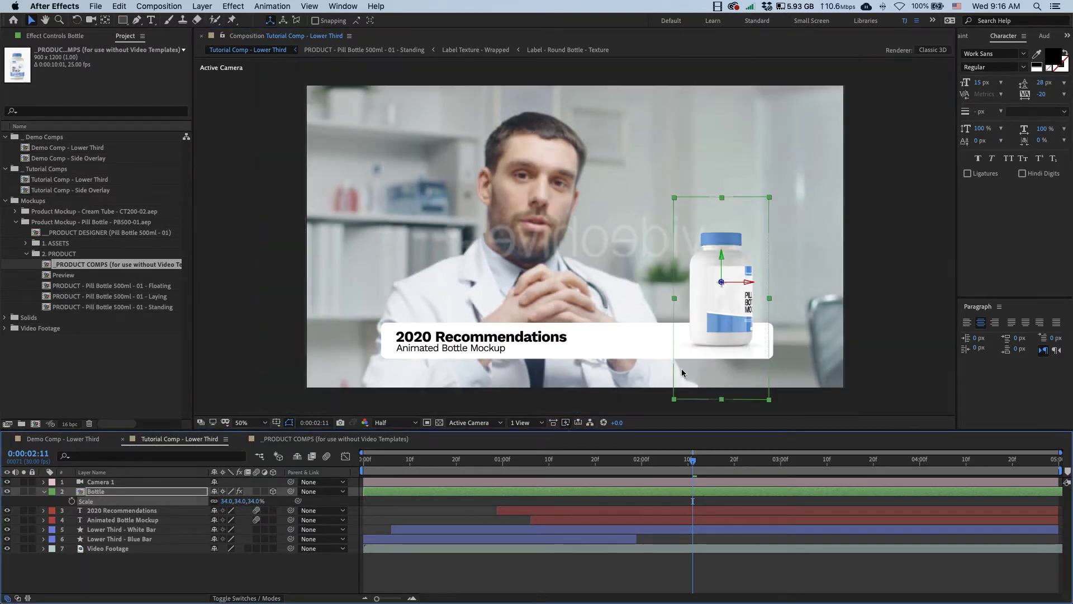
pyautogui.click(608, 374)
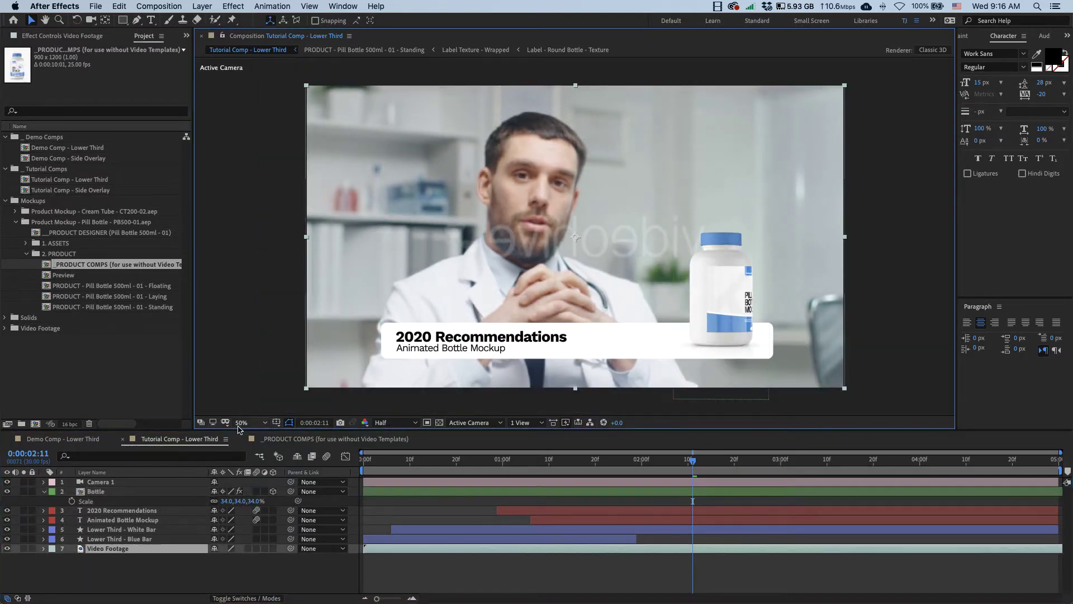
pyautogui.click(89, 439)
pyautogui.click(158, 443)
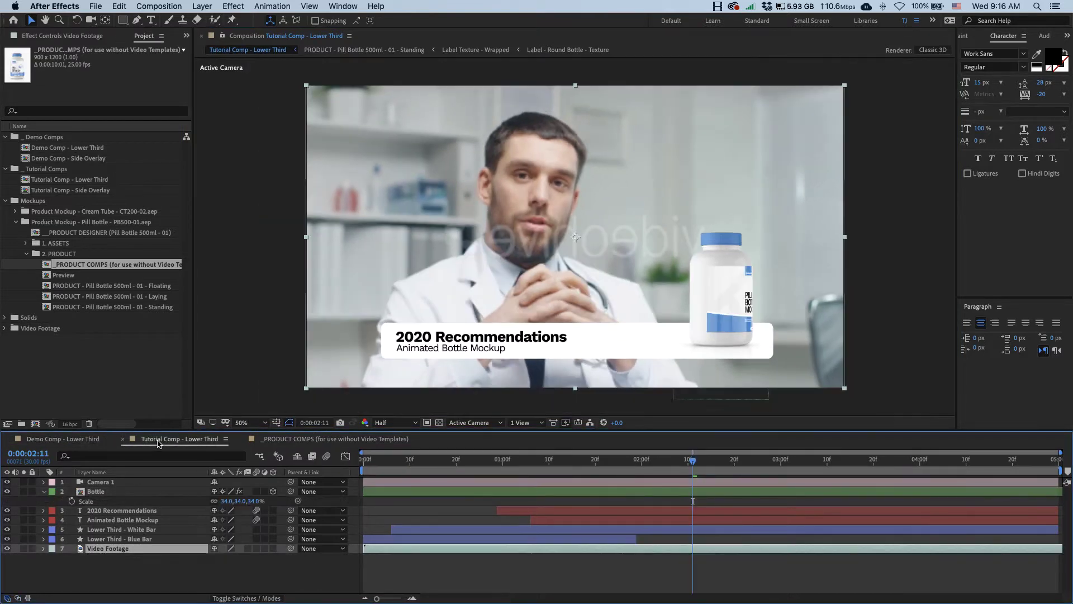
pyautogui.click(138, 493)
pyautogui.moveTo(739, 323); pyautogui.dragTo(736, 324)
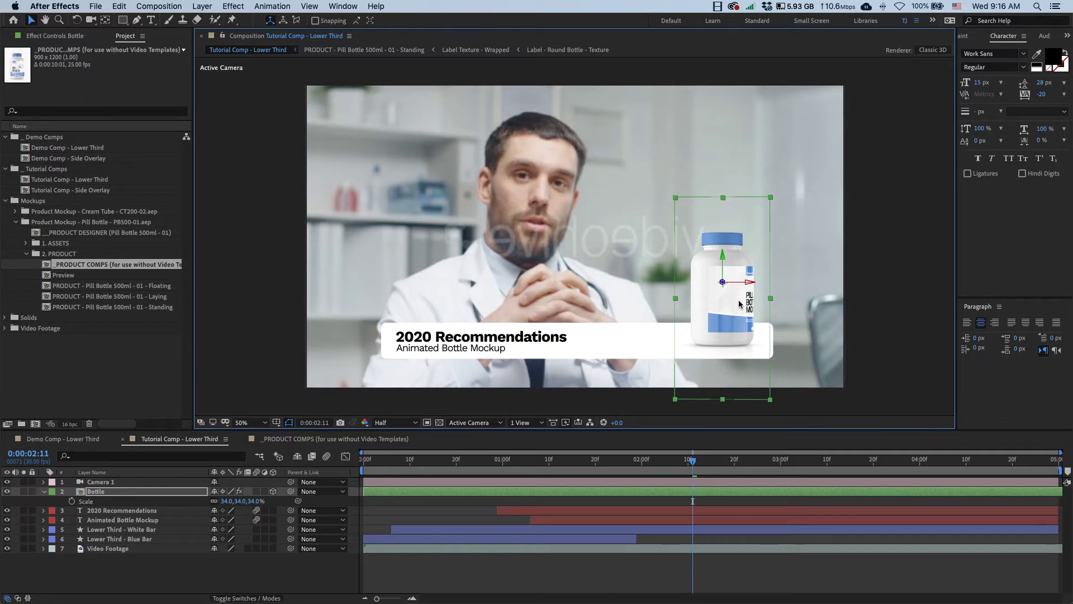
# Move the Bottle layer's anchor point down to the base of the bottle, then test its scaling and undo the test
pyautogui.click(106, 21)
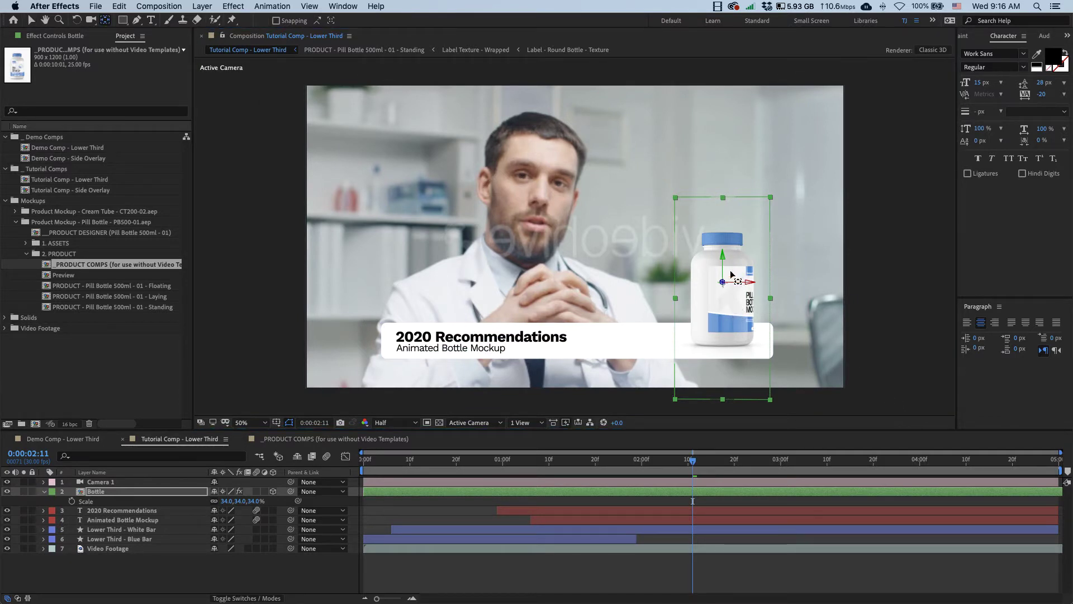
pyautogui.moveTo(722, 282); pyautogui.dragTo(723, 337)
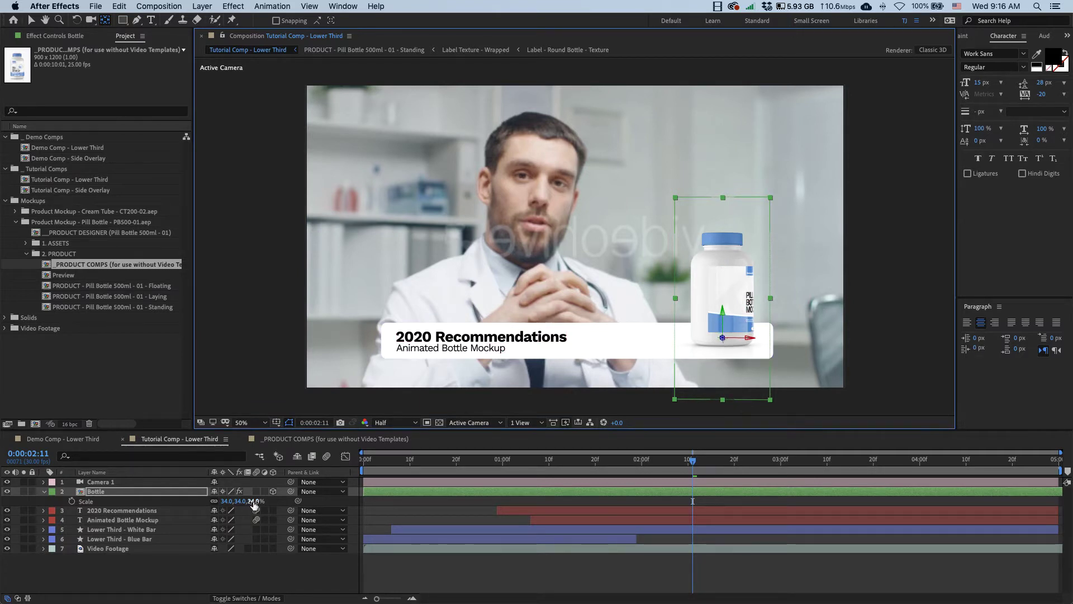
pyautogui.moveTo(254, 501); pyautogui.dragTo(251, 501)
pyautogui.press('super+z')
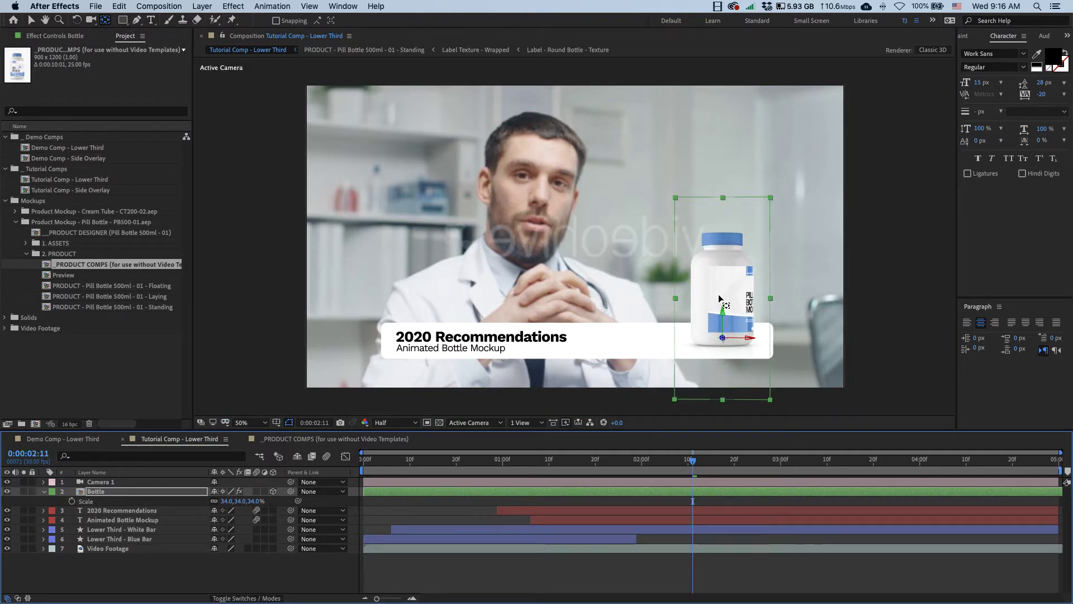
# Examine the Bottle layer's position keyframes in Demo Comp - Lower Third, then return to Tutorial Comp - Lower Third at 0:00:00:20
pyautogui.press('p')
pyautogui.press('v')
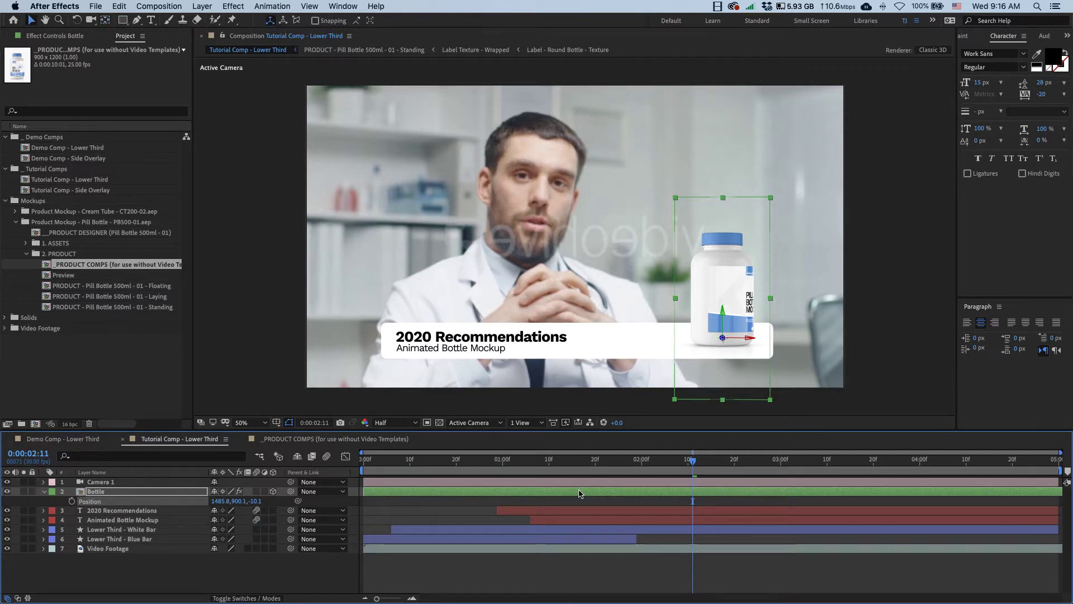
pyautogui.click(77, 440)
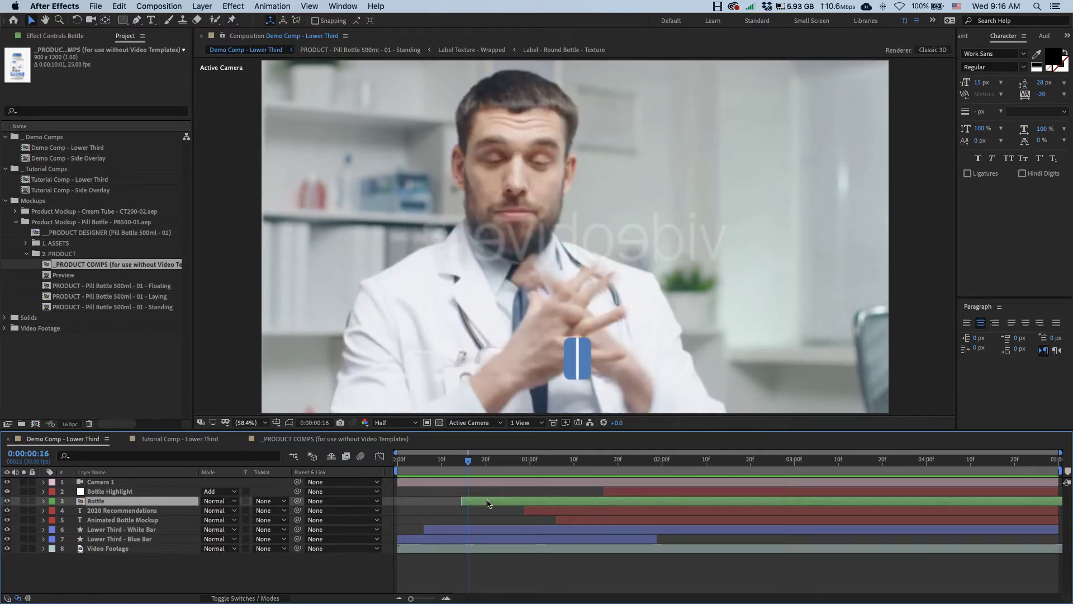
pyautogui.press('p')
pyautogui.moveTo(484, 463); pyautogui.dragTo(487, 464)
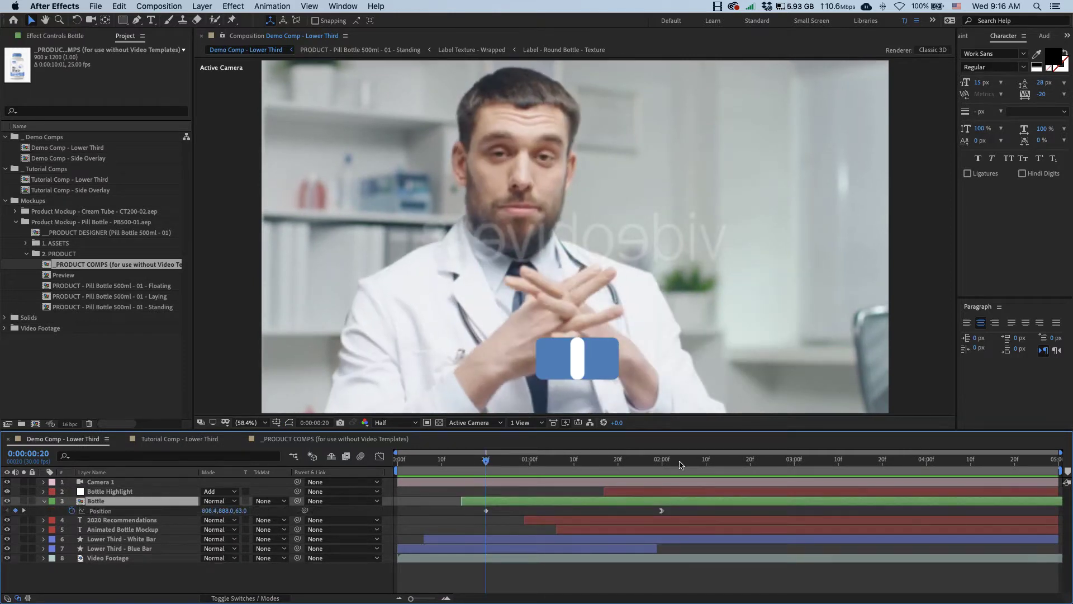
pyautogui.click(661, 465)
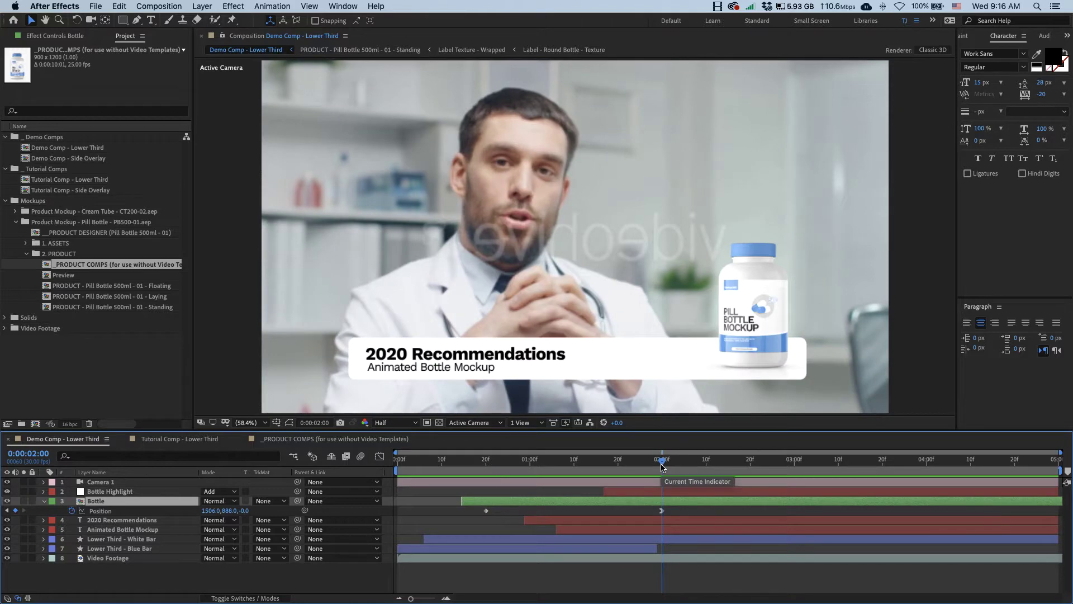
pyautogui.click(485, 464)
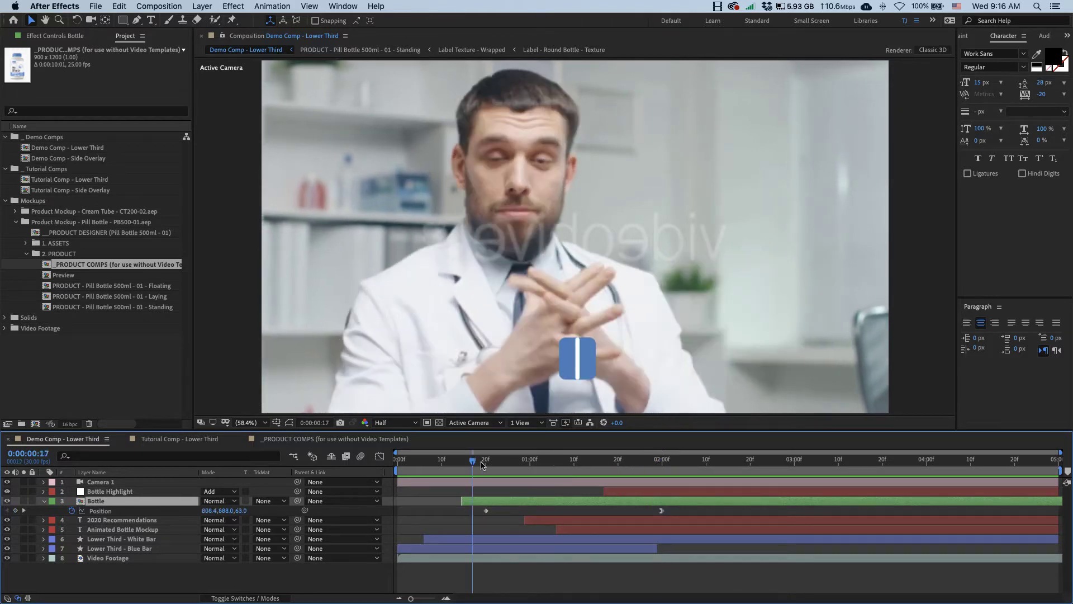
pyautogui.click(190, 439)
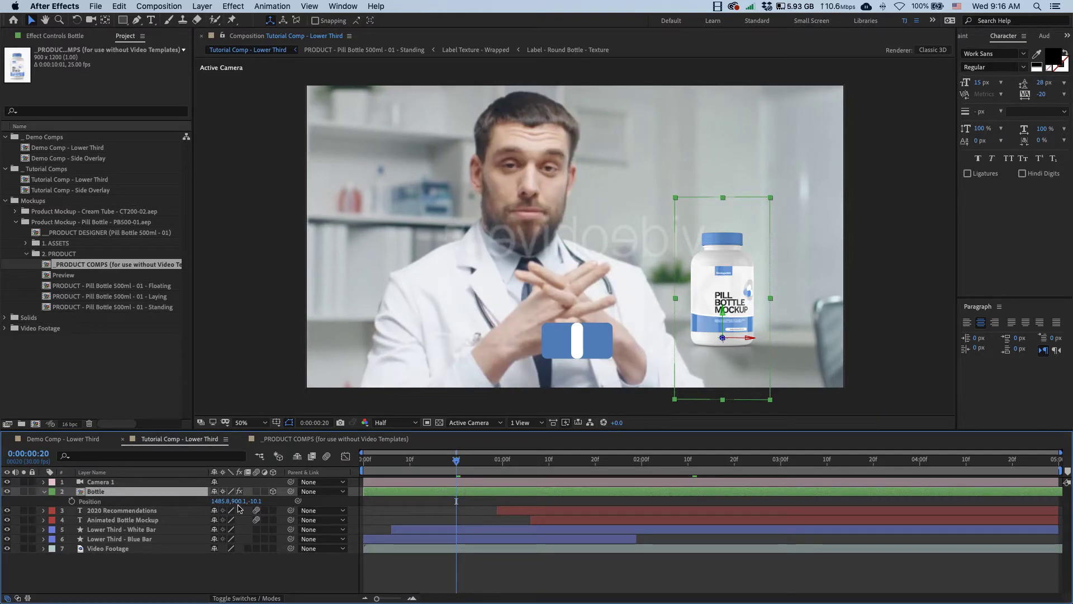
# Start the Bottle layer at 0:00:00:20 and keyframe its position from the blue bar's centre there to its current spot at 0:00:02:00
pyautogui.hotkey('alt', '[')
pyautogui.click(642, 460)
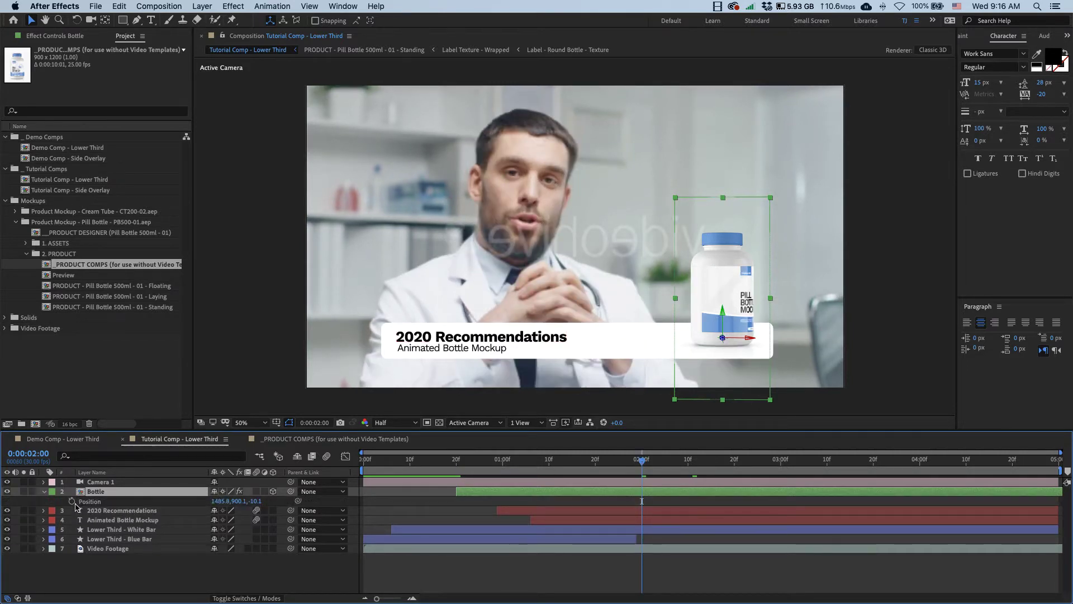
pyautogui.click(72, 501)
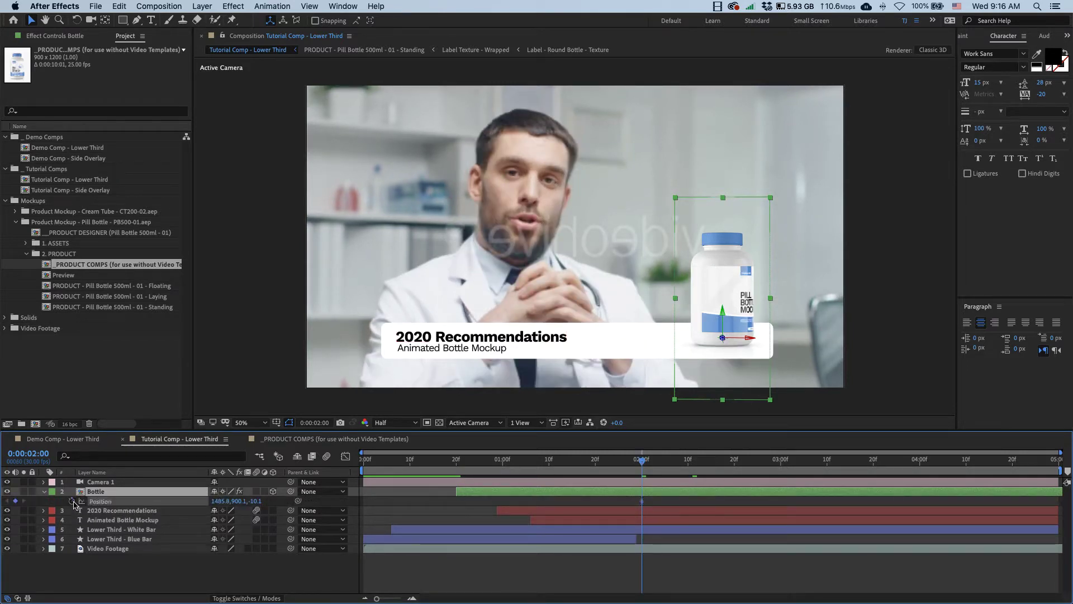
pyautogui.click(456, 463)
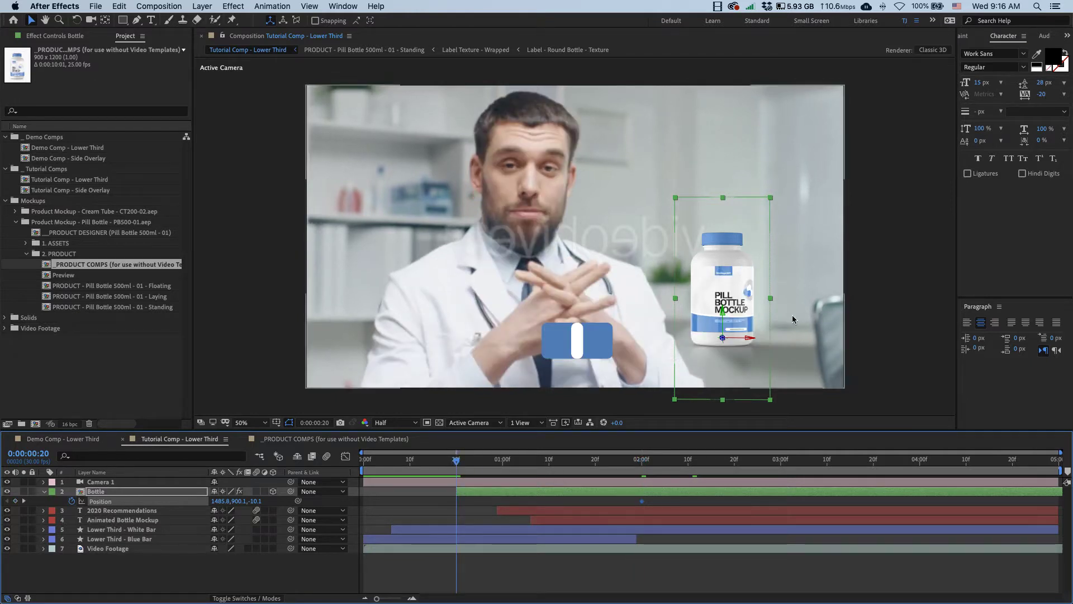
pyautogui.moveTo(717, 340); pyautogui.dragTo(596, 340)
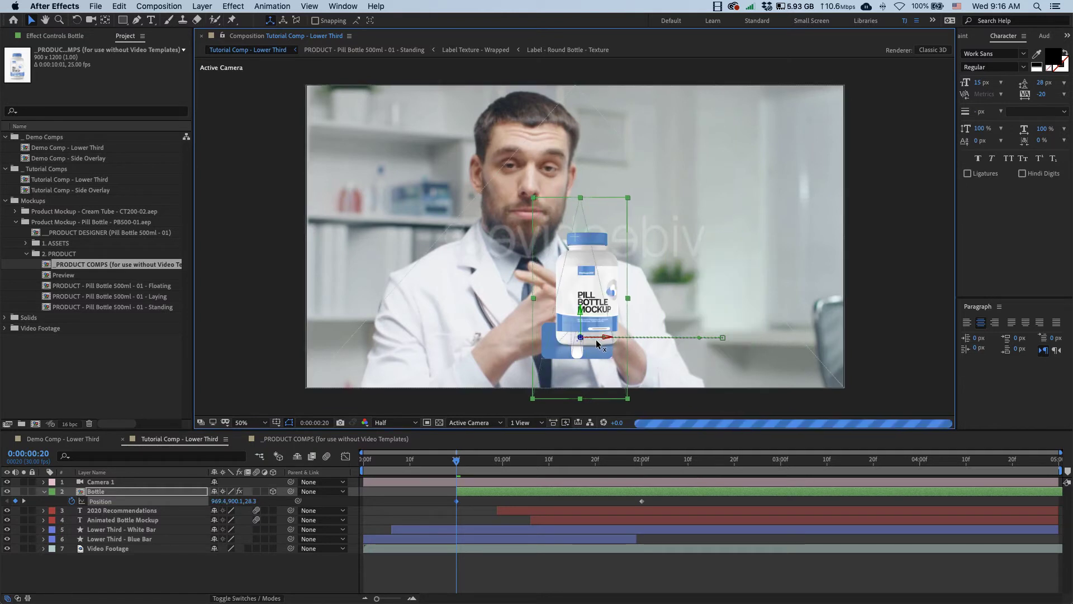
# Apply Easy Ease In to the Bottle's final position keyframe and reshape the speed curve for a fast start and long, gradual slowdown
pyautogui.rightClick(642, 501)
pyautogui.moveTo(695, 582)
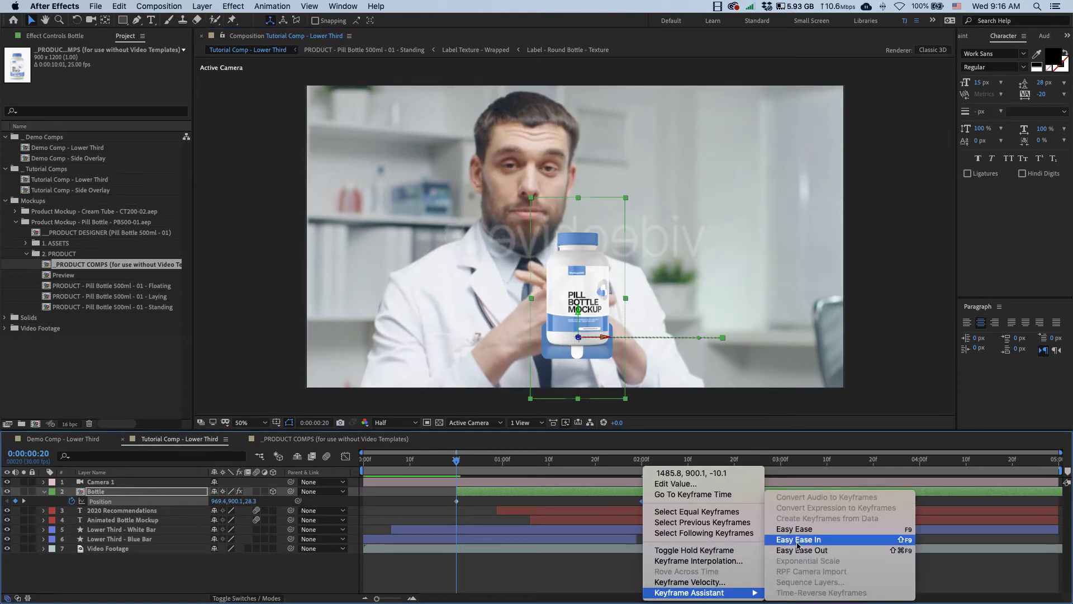
pyautogui.click(810, 542)
pyautogui.click(345, 456)
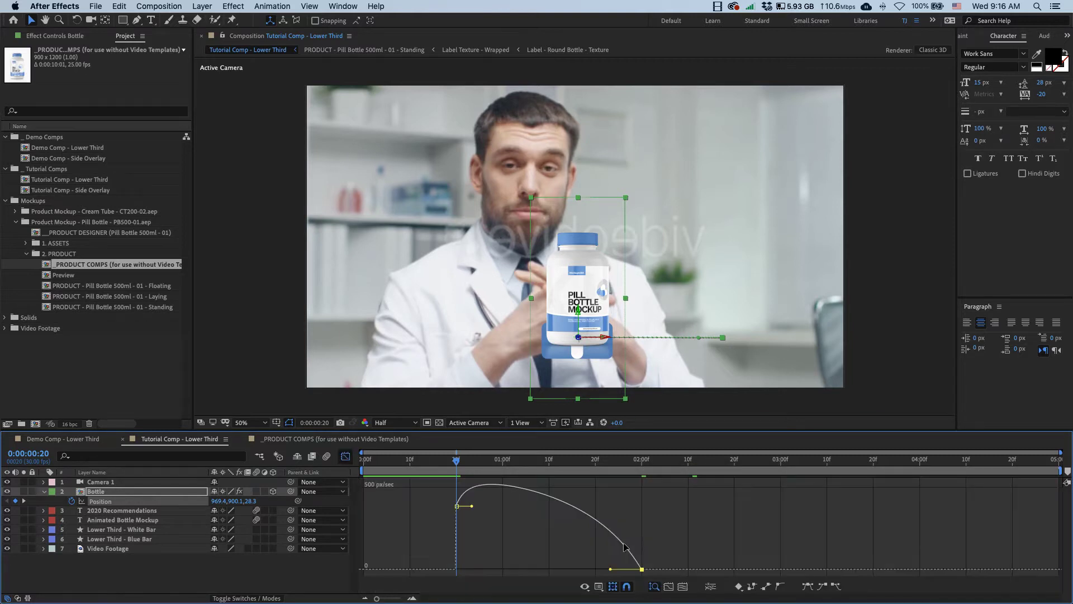
pyautogui.moveTo(612, 568); pyautogui.dragTo(584, 570)
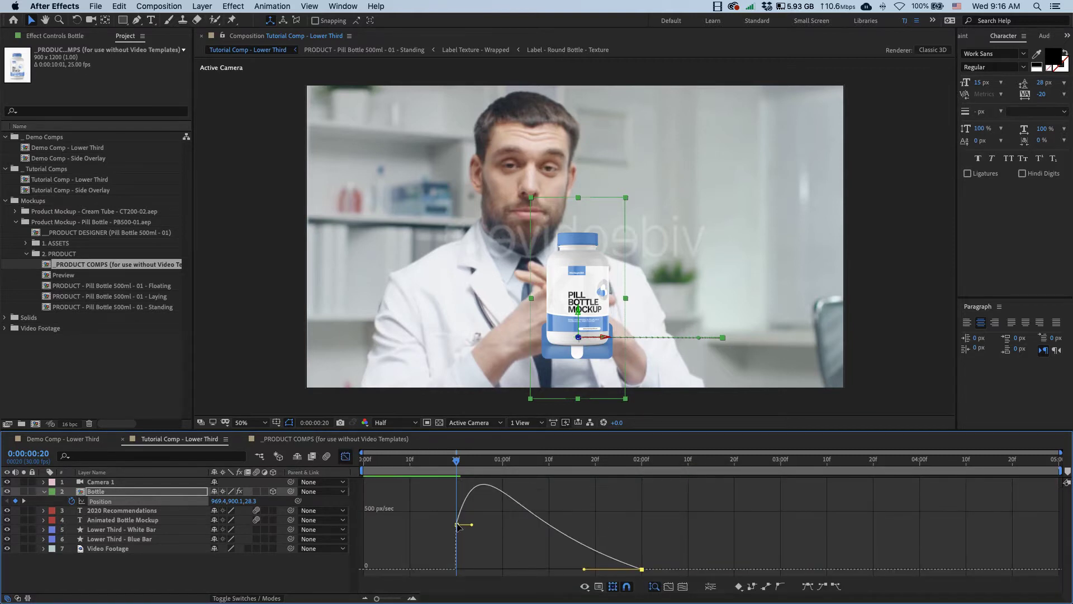
pyautogui.moveTo(457, 502); pyautogui.dragTo(457, 498)
pyautogui.moveTo(585, 569)
pyautogui.mouseDown()
pyautogui.moveTo(564, 574)
pyautogui.moveTo(577, 573)
pyautogui.mouseUp()
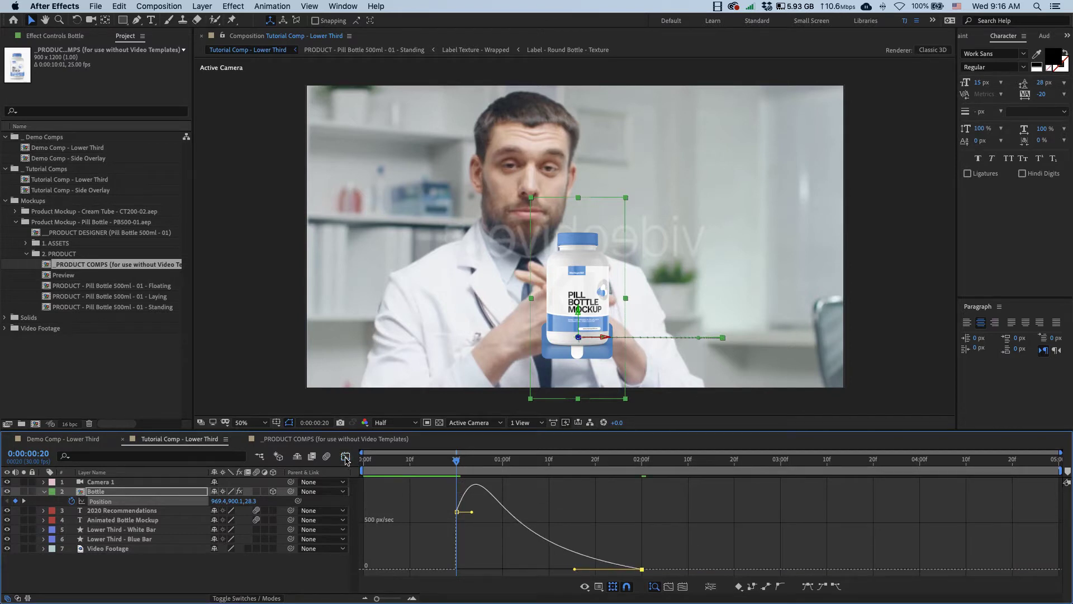
pyautogui.click(345, 457)
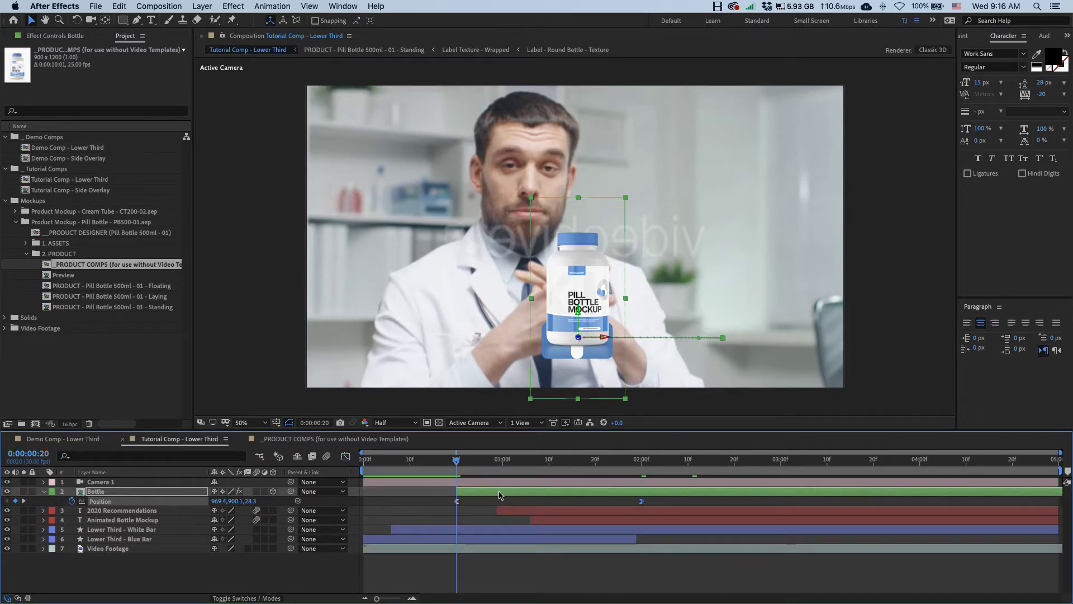
# Fade in the Bottle layer with opacity keyframes of 0% at 0:00:00:20 and 100% at 0:00:00:29
pyautogui.press('t')
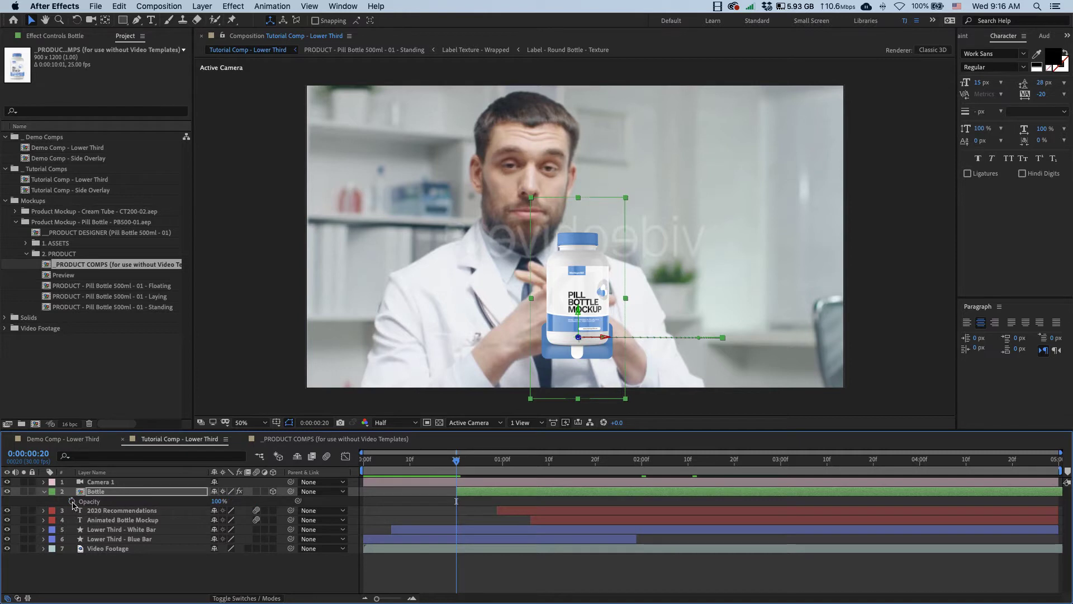
pyautogui.moveTo(484, 460); pyautogui.dragTo(498, 460)
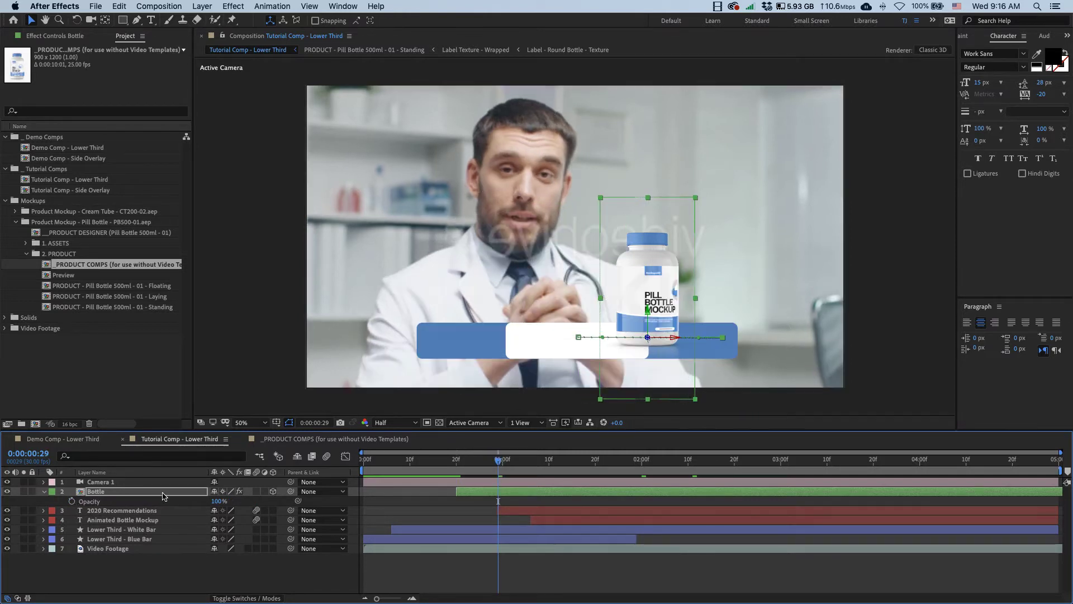
pyautogui.click(71, 501)
pyautogui.click(462, 461)
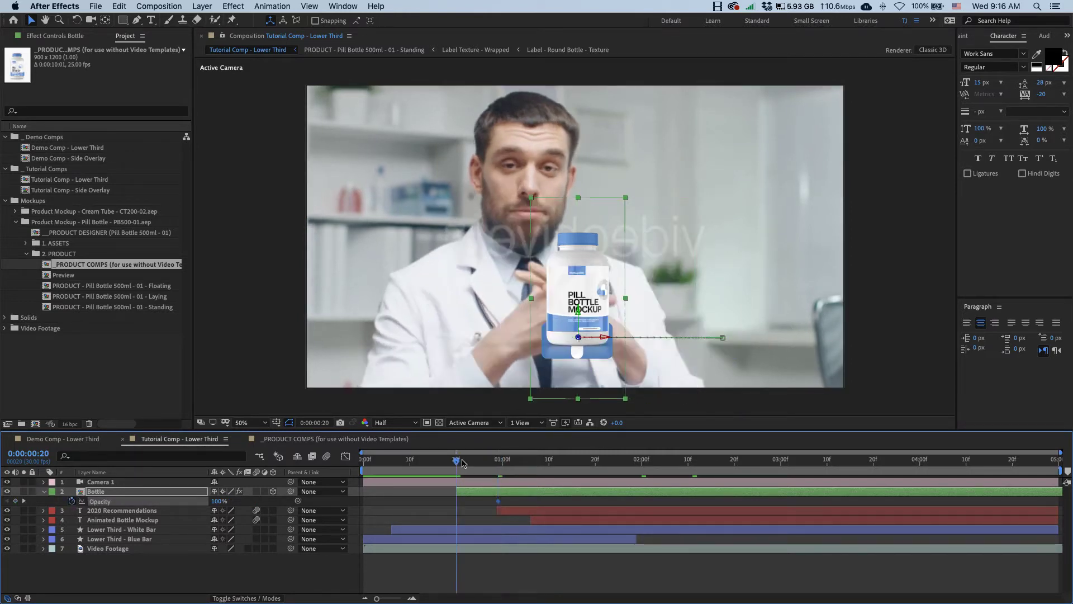
pyautogui.moveTo(221, 503); pyautogui.dragTo(137, 506)
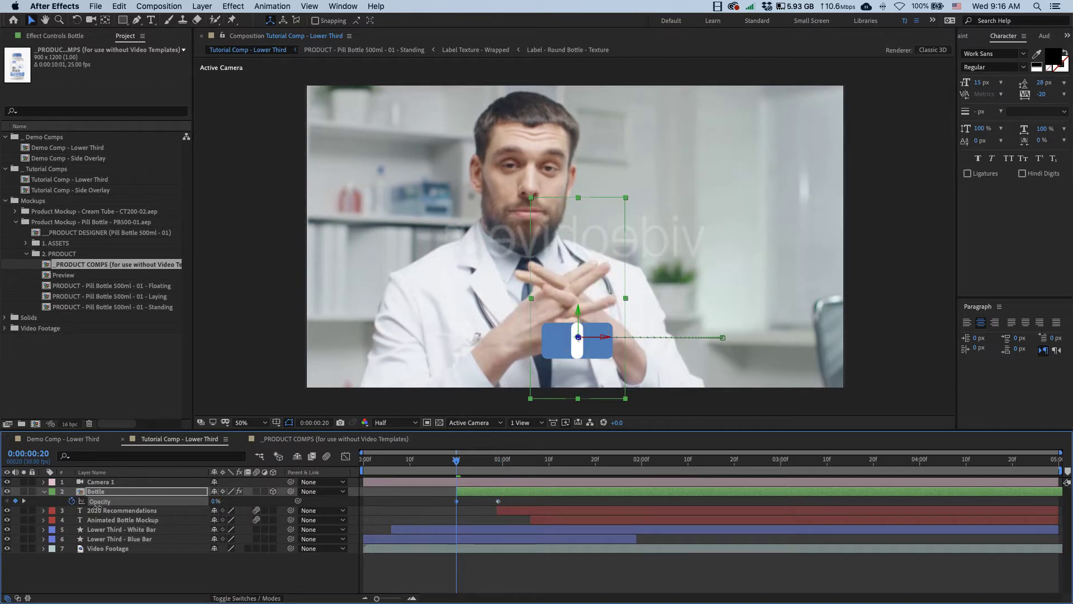
# Set the work area from about 0:00:00:16 to 0:00:02:10 and preview the bottle's entrance animation
pyautogui.click(438, 461)
pyautogui.press('b')
pyautogui.click(684, 461)
pyautogui.press('n')
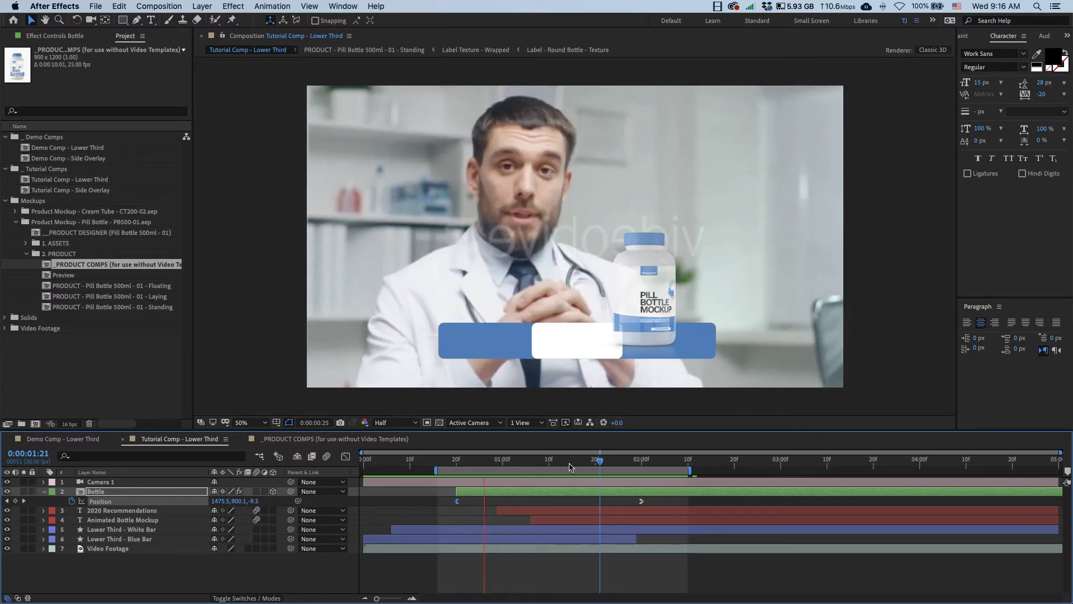
pyautogui.click(582, 463)
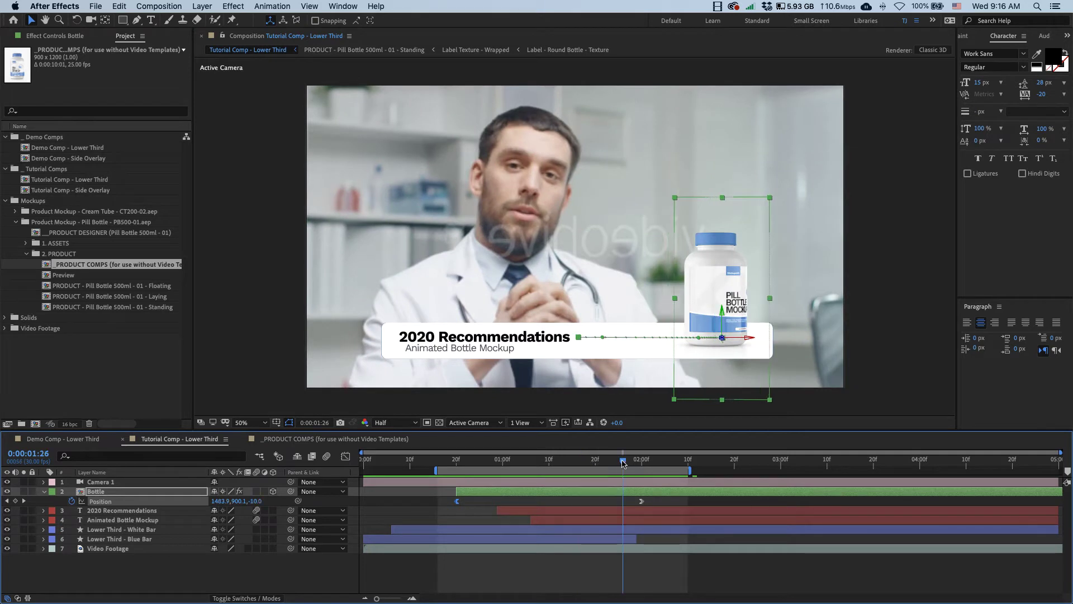
# Remove the existing Angle keyframes from the Bottle layer's Product Rotation effect
pyautogui.click(623, 463)
pyautogui.click(614, 464)
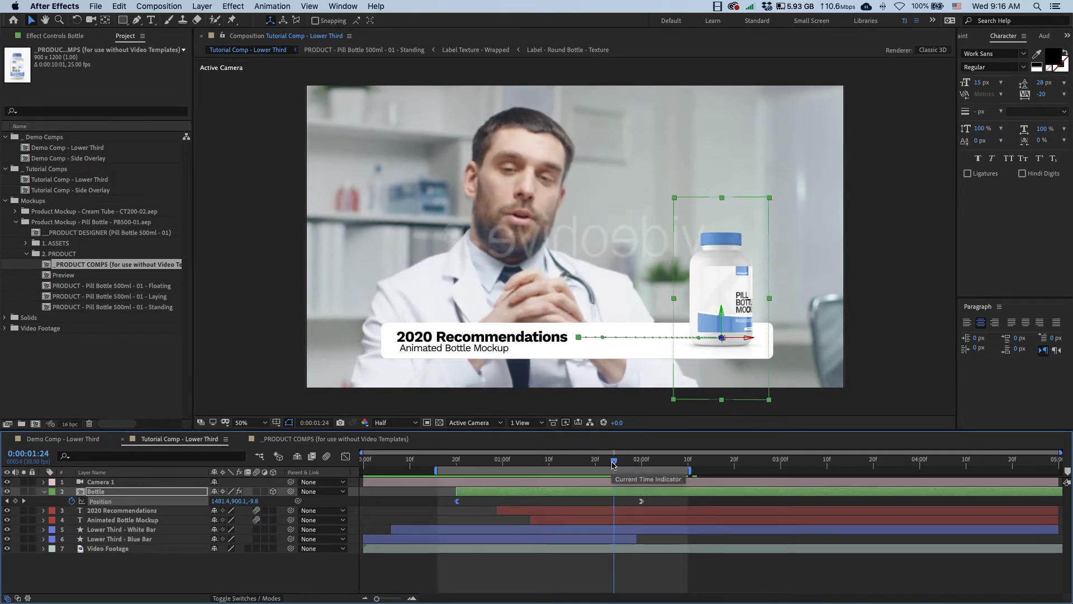
pyautogui.press('r')
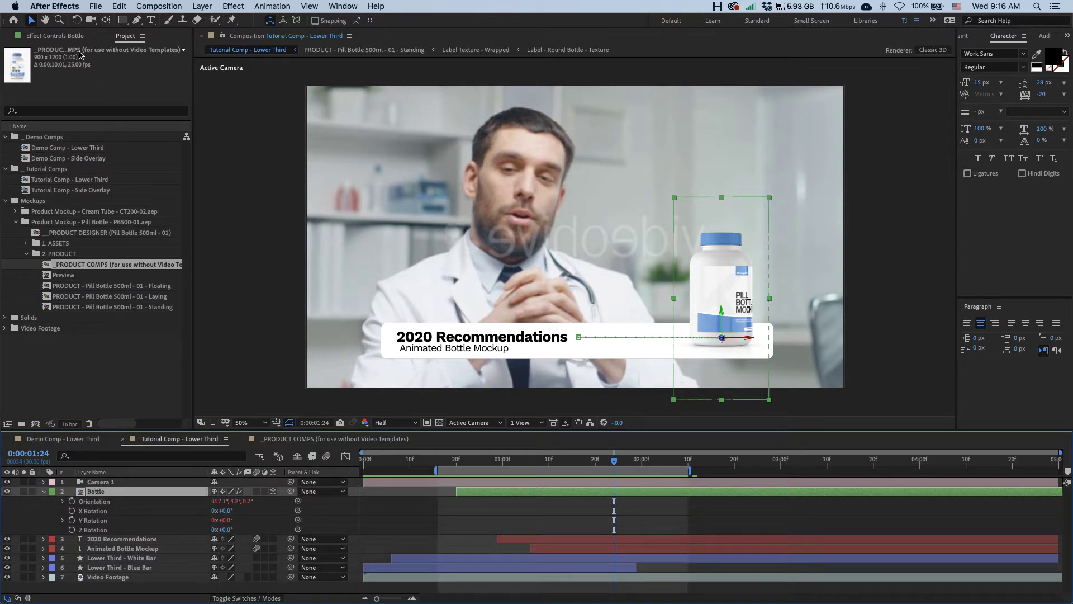
pyautogui.click(55, 35)
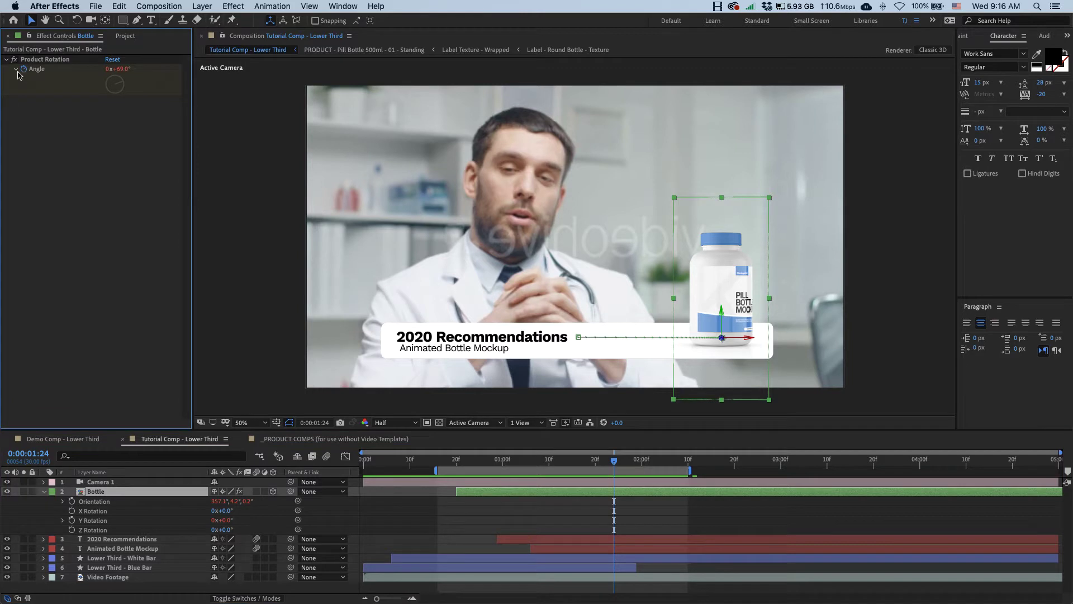
pyautogui.click(15, 69)
pyautogui.click(102, 161)
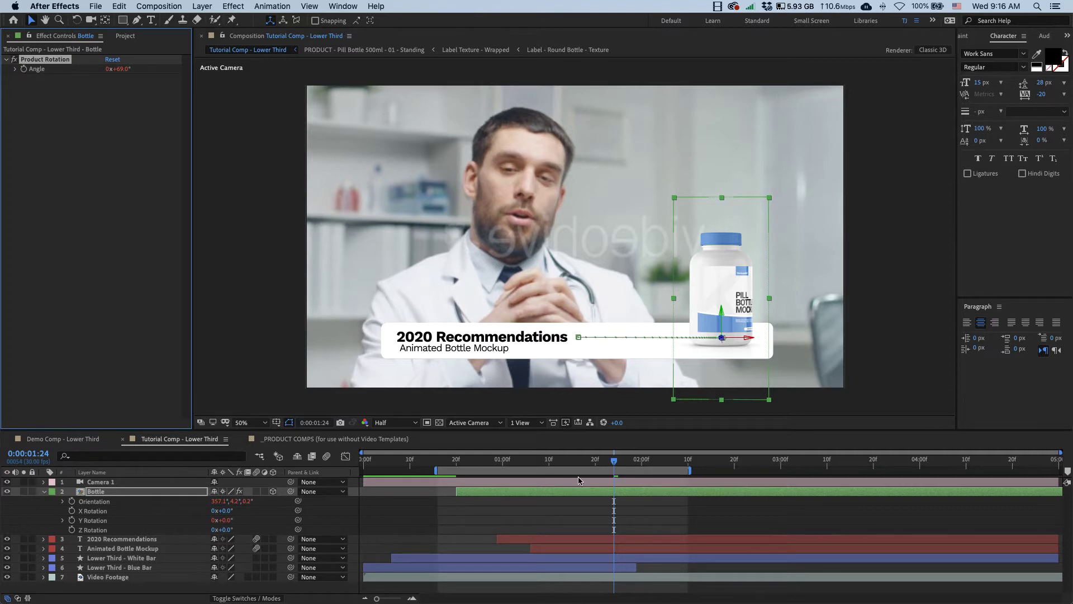
# Turn the bottle so its label faces front and keyframe the Product Rotation Angle there at 0:00:02:00
pyautogui.click(641, 464)
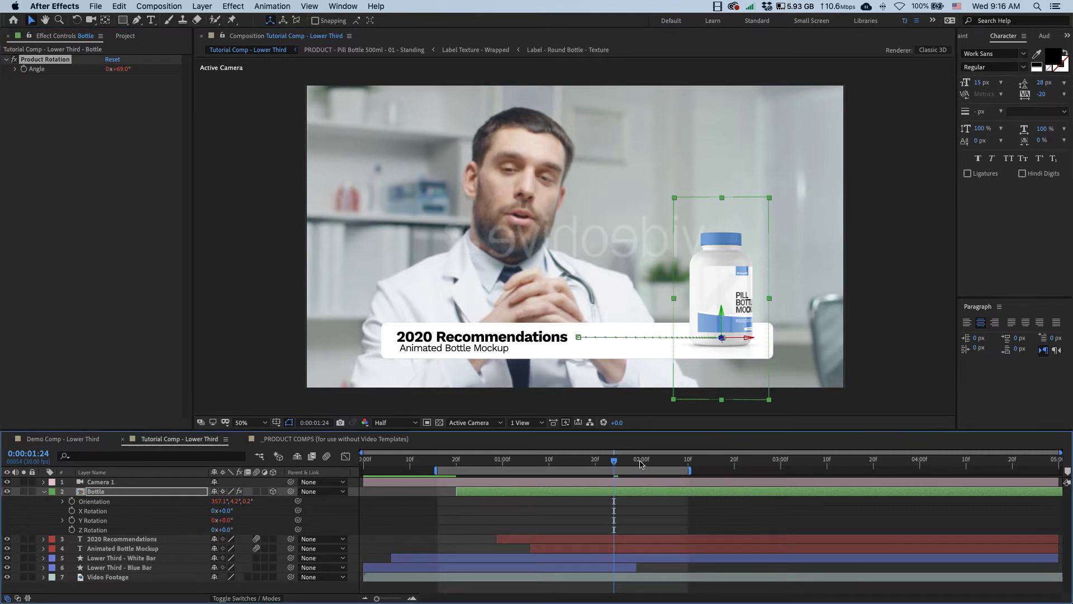
pyautogui.click(120, 70)
pyautogui.press('Return')
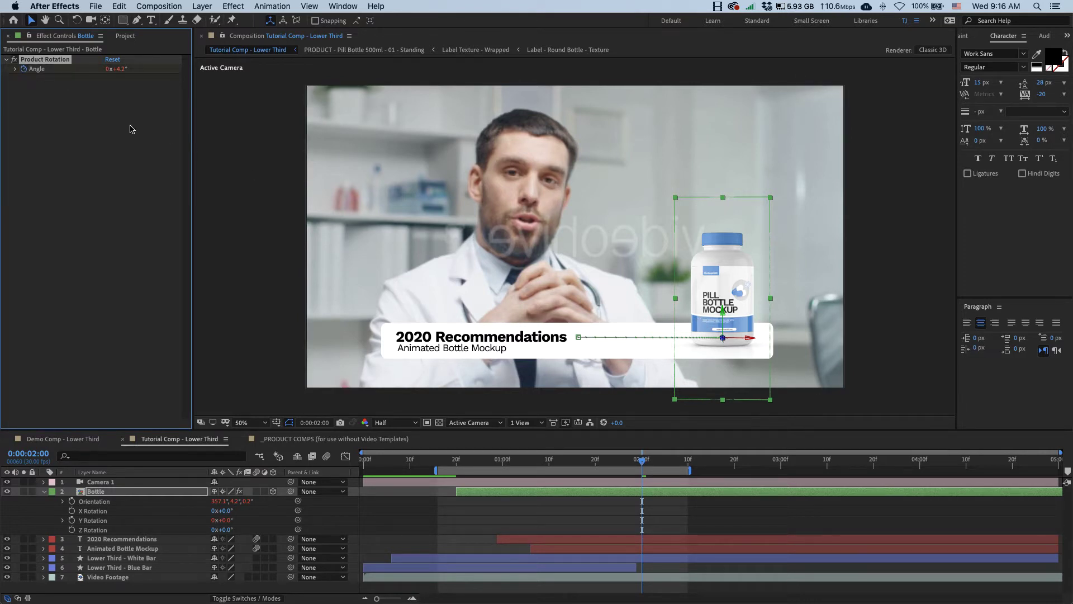
# Keyframe the Bottle layer's Product Rotation Angle at -319° at 0:00:00:20 and scrub through the spin
pyautogui.press('u')
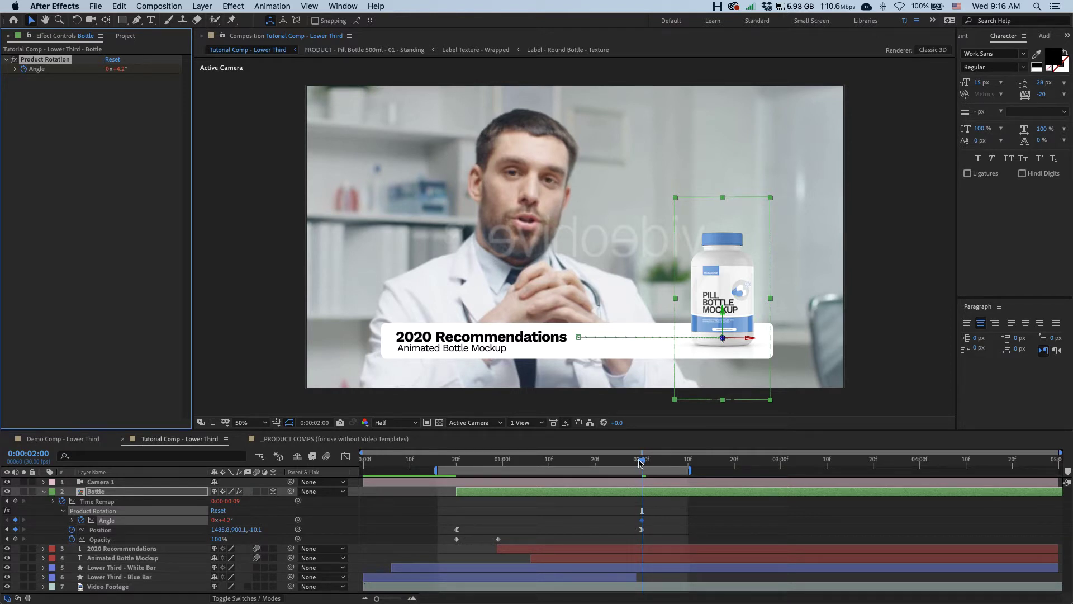
pyautogui.moveTo(641, 462); pyautogui.dragTo(458, 467)
pyautogui.moveTo(224, 520); pyautogui.dragTo(170, 541)
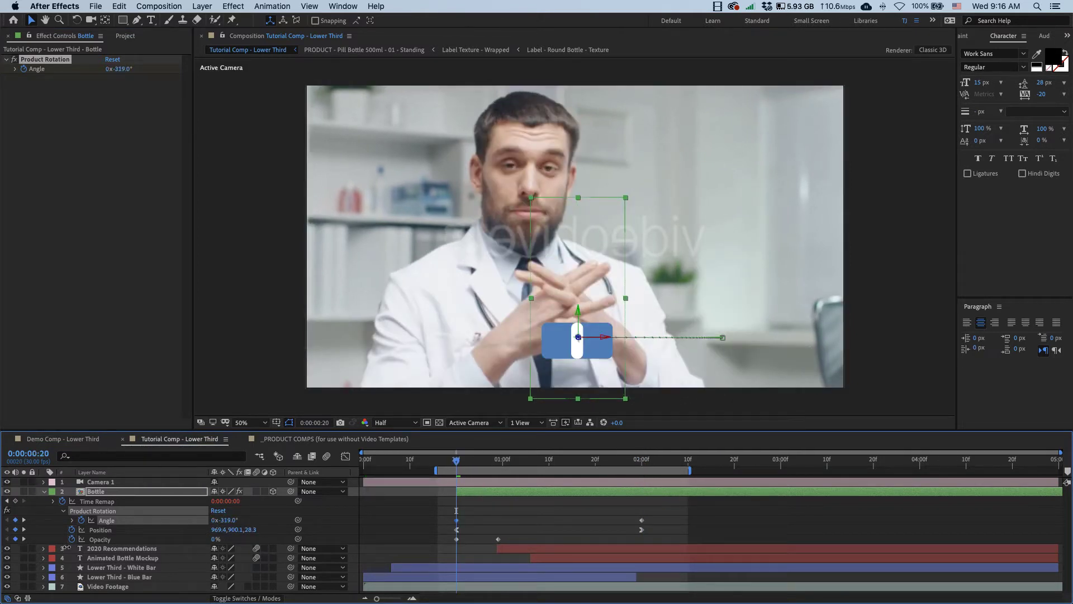
pyautogui.moveTo(59, 547); pyautogui.dragTo(61, 548)
pyautogui.moveTo(471, 466); pyautogui.dragTo(607, 461)
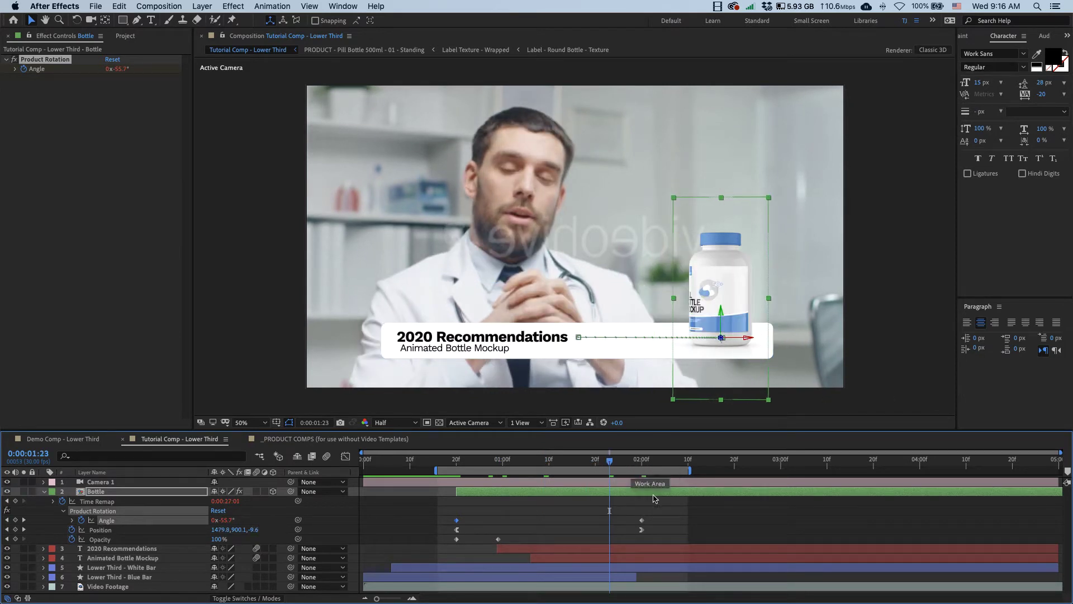
# Apply Easy Ease In to the Bottle's final Angle keyframe, reshape the speed curve for a fast start and long slowdown, and preview the spin
pyautogui.rightClick(643, 521)
pyautogui.moveTo(705, 592)
pyautogui.click(780, 539)
pyautogui.hotkey('shift', 'F3')
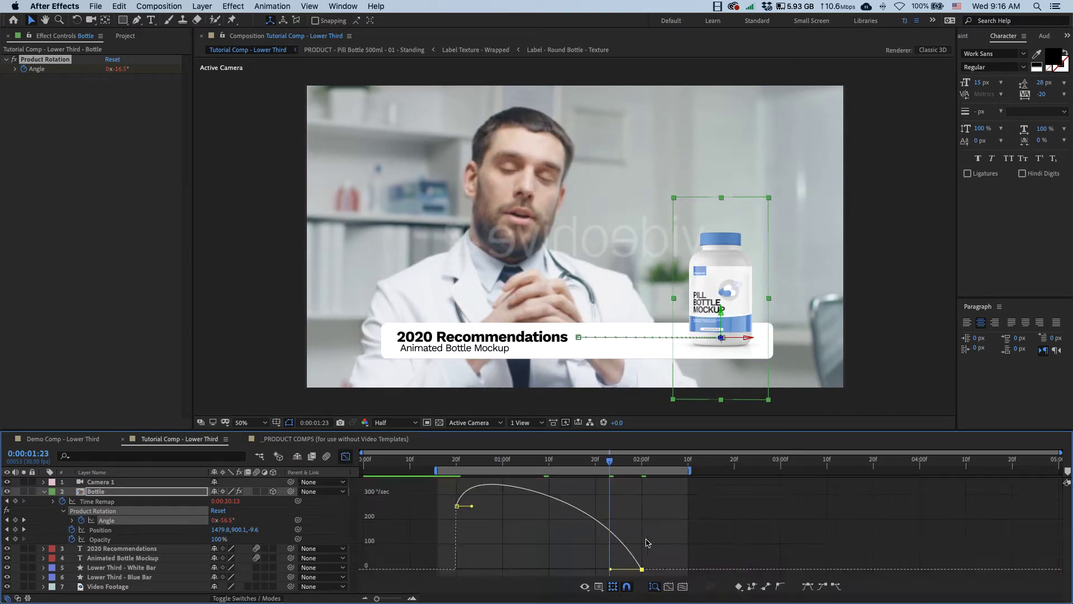
pyautogui.moveTo(611, 569); pyautogui.dragTo(569, 569)
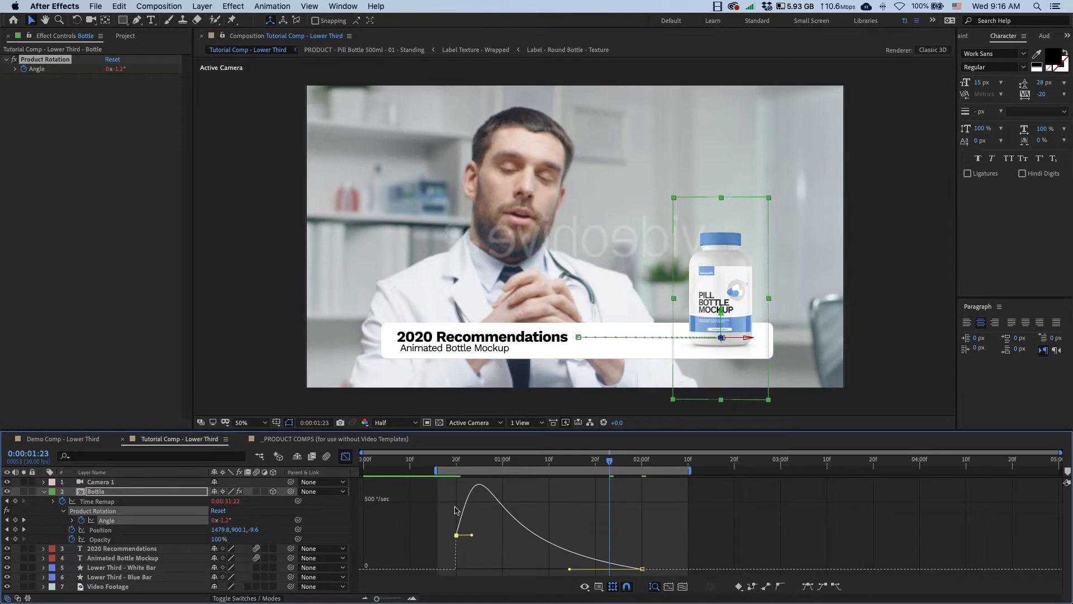
pyautogui.moveTo(457, 535); pyautogui.dragTo(459, 498)
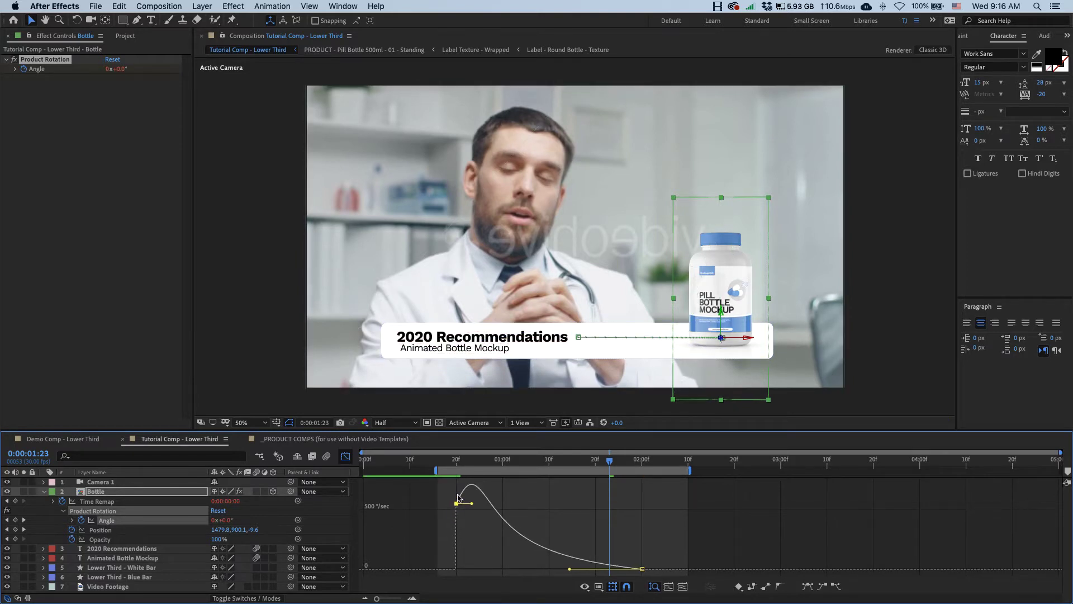
pyautogui.press('space')
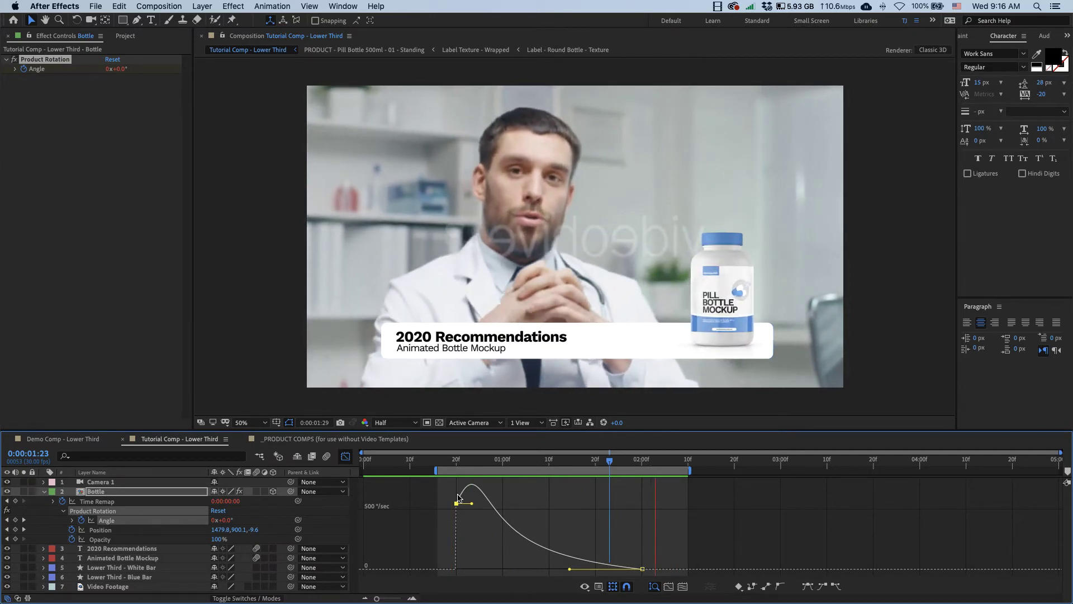
pyautogui.hotkey('shift', 'F3')
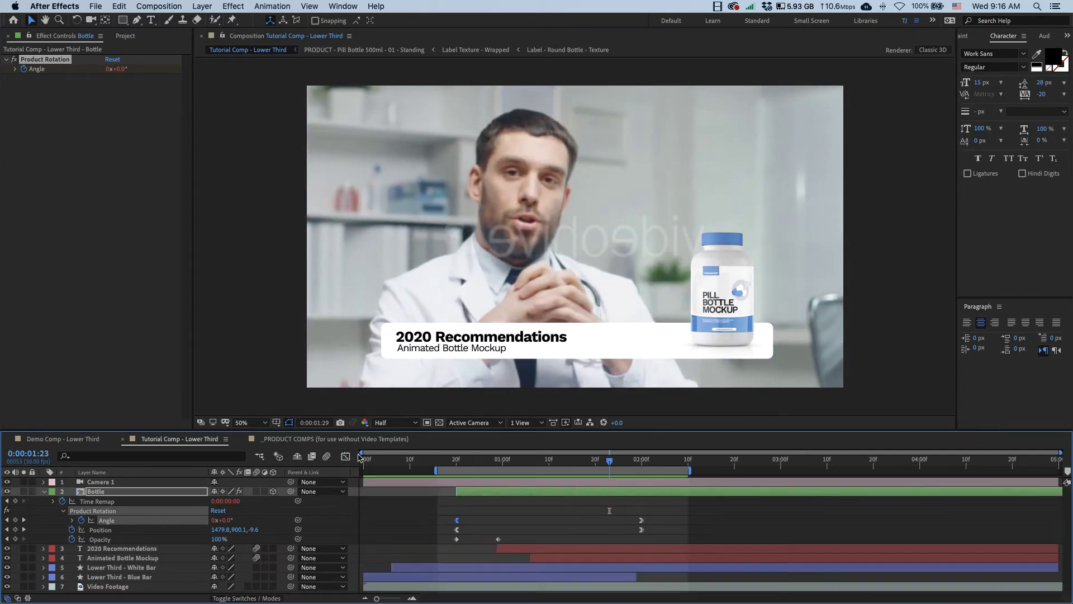
pyautogui.press('space')
pyautogui.click(708, 346)
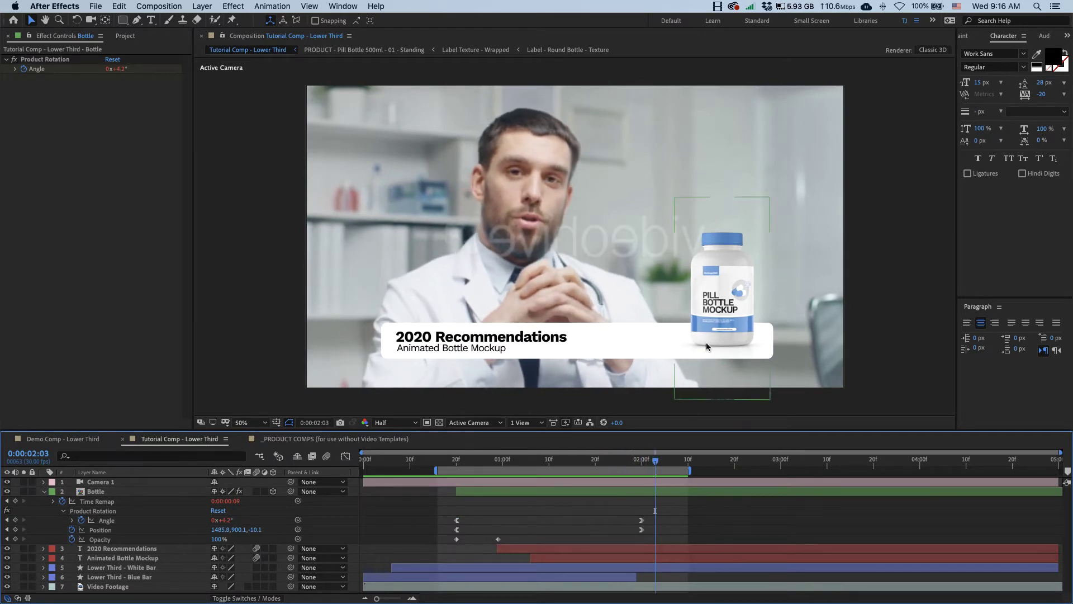
# Keyframe the Bottle layer's scale at 34% at 0:00:02:15, aligned with the white bar's first scale keyframe
pyautogui.click(151, 568)
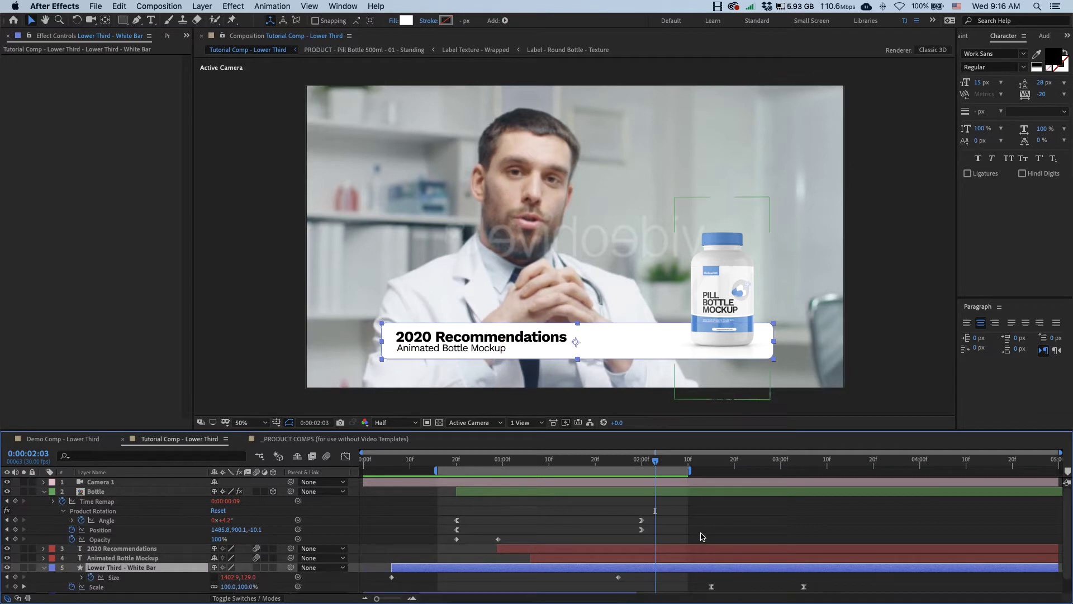
pyautogui.press('u')
pyautogui.click(711, 462)
pyautogui.scroll(1, 721, 492)
pyautogui.click(720, 493)
pyautogui.press('s')
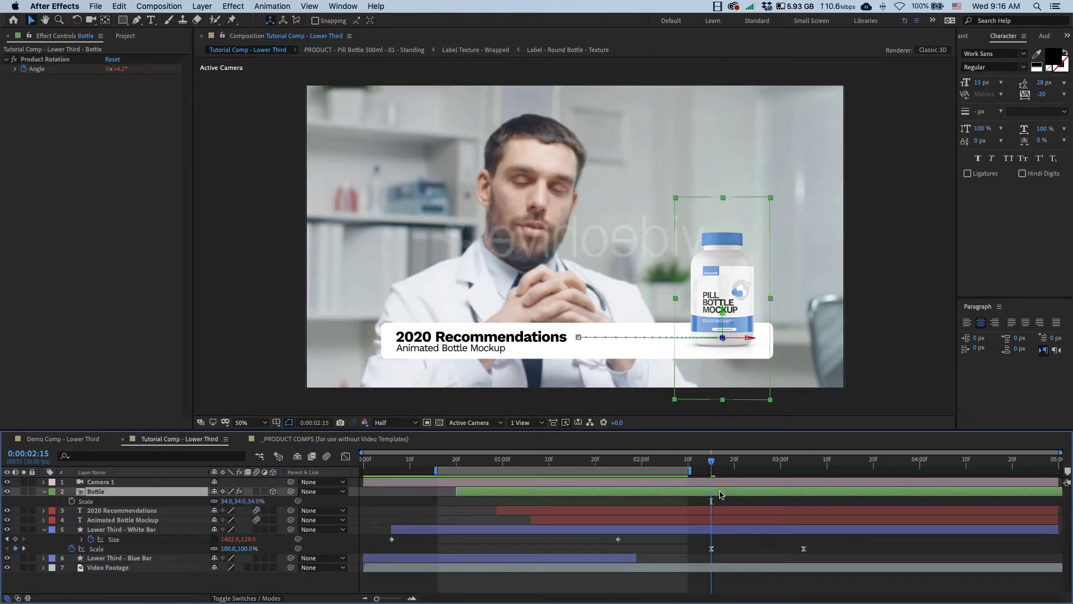
pyautogui.click(72, 502)
# Keyframe the Bottle layer's scale at 28% at 0:00:03:05, aligned with the white bar's second scale keyframe
pyautogui.click(802, 464)
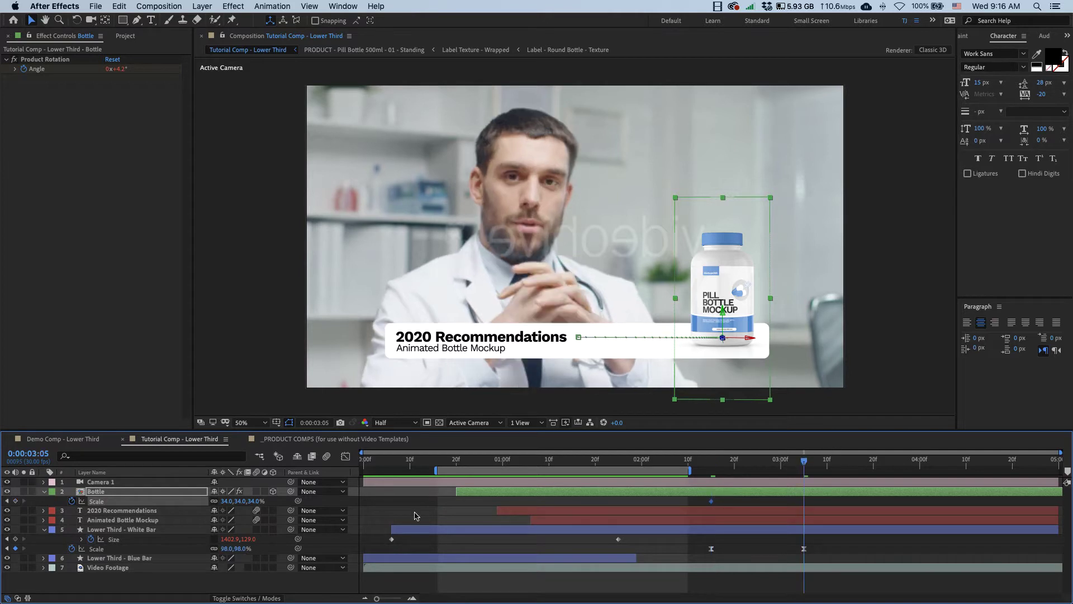
pyautogui.click(15, 501)
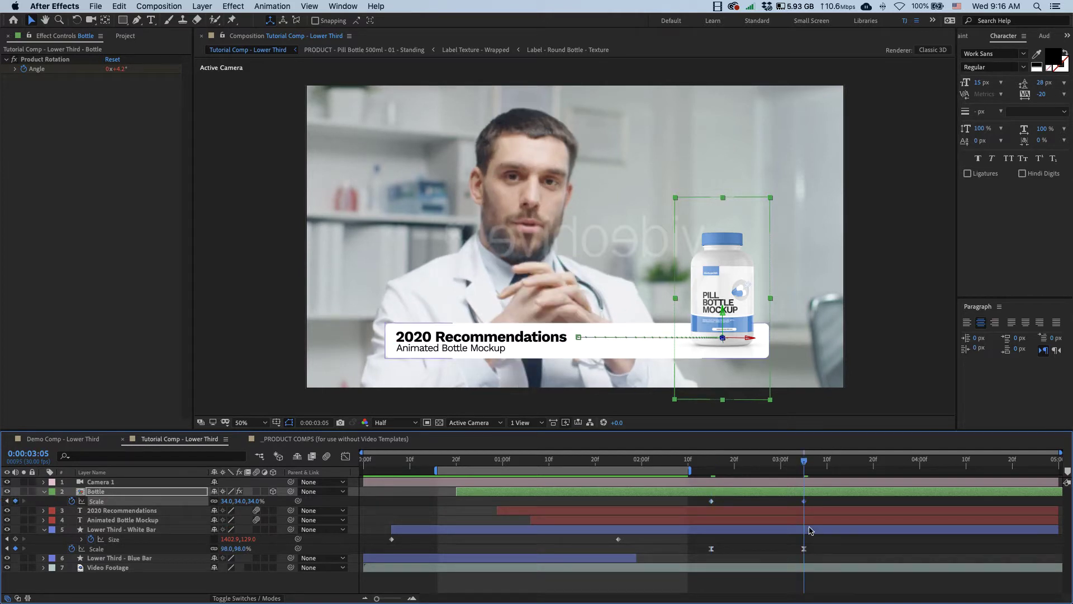
pyautogui.click(693, 498)
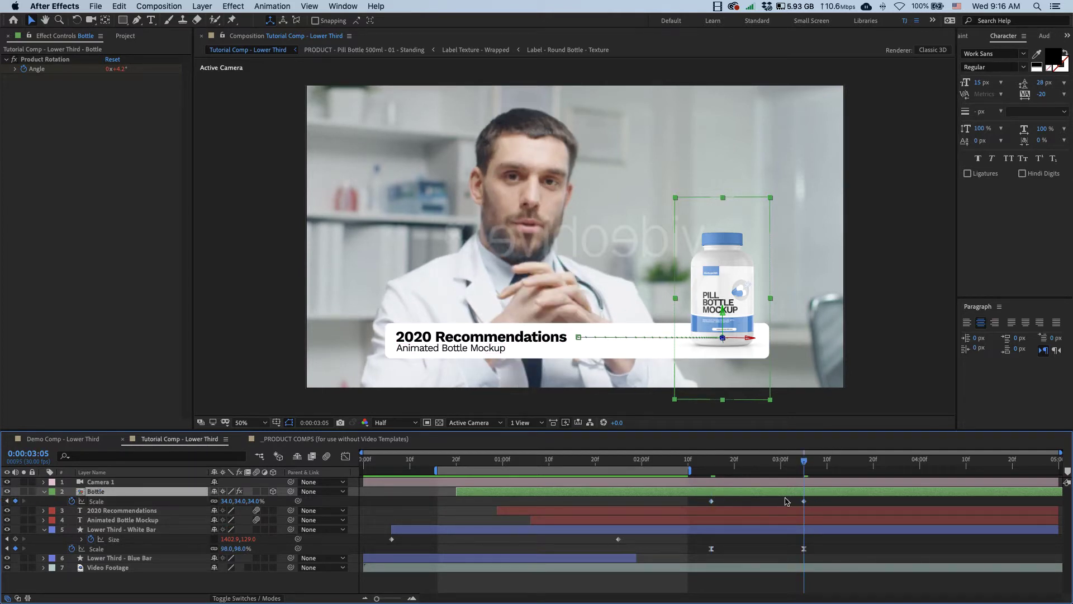
pyautogui.click(254, 502)
pyautogui.press('Return')
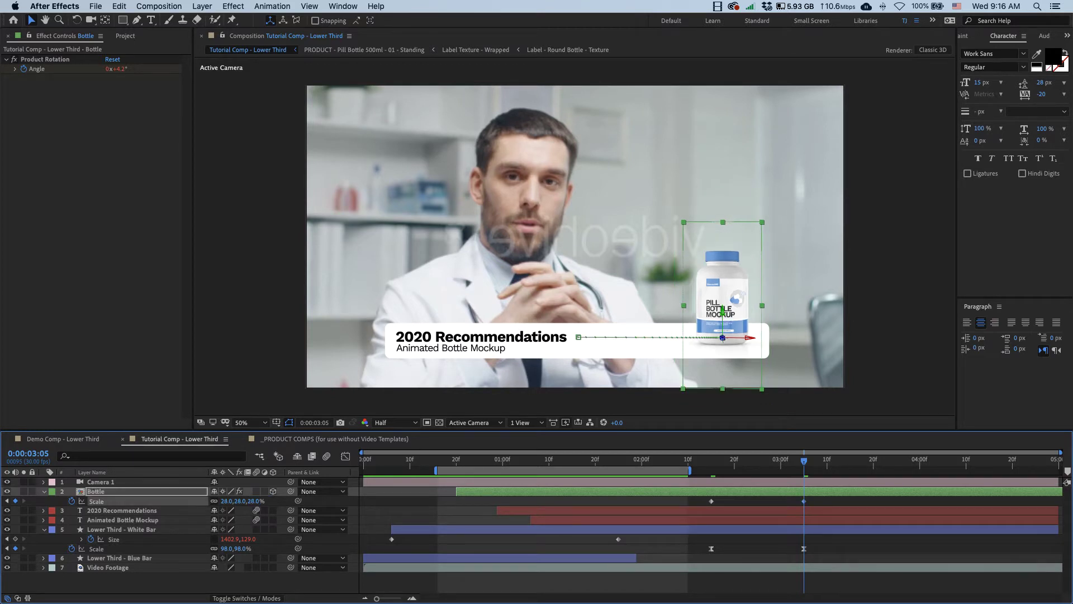
pyautogui.click(810, 505)
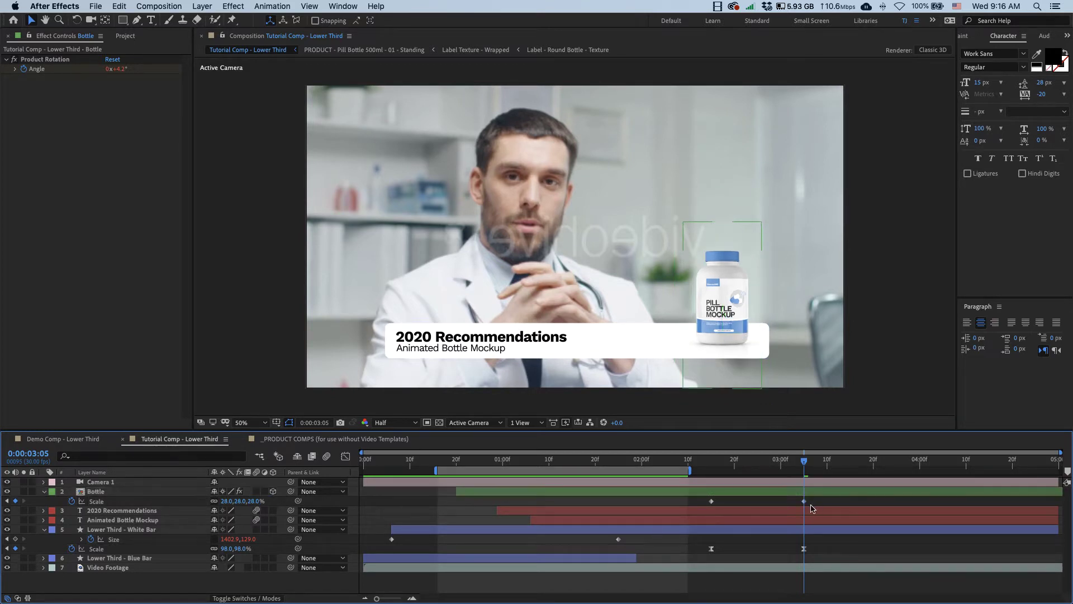
# Apply Easy Ease to both Bottle scale keyframes, adjust their speed curve, and scrub through the shrink
pyautogui.moveTo(816, 504); pyautogui.dragTo(679, 526)
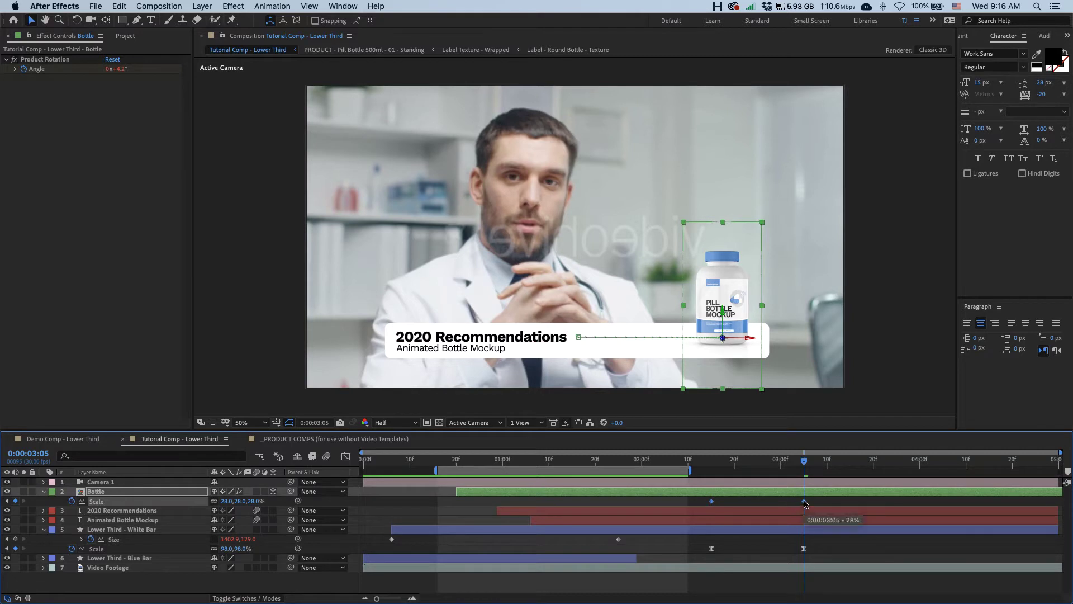
pyautogui.rightClick(805, 502)
pyautogui.moveTo(848, 593)
pyautogui.click(723, 531)
pyautogui.click(346, 456)
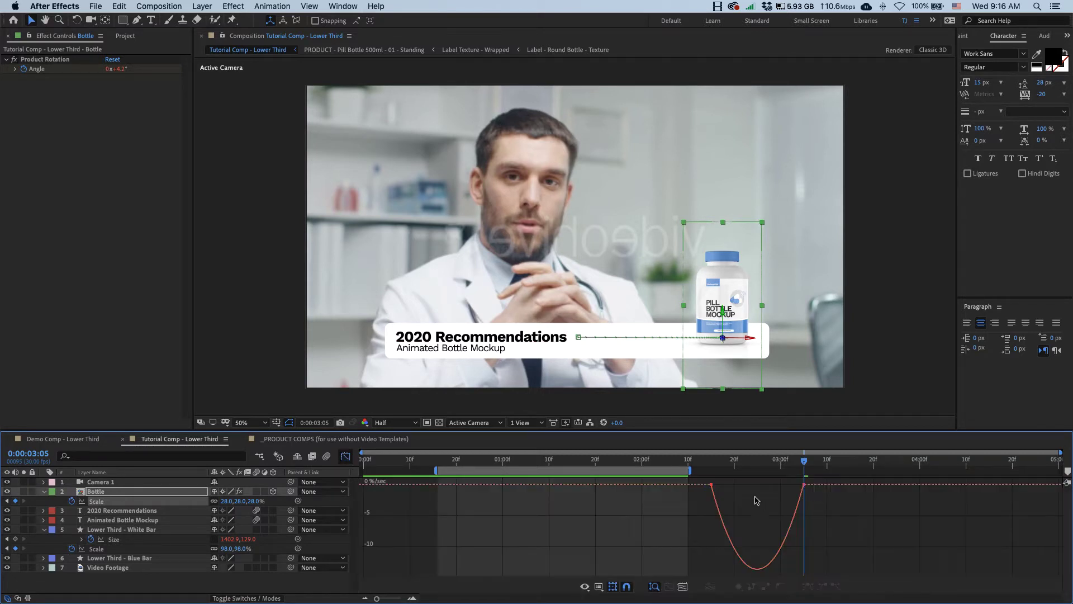
pyautogui.moveTo(726, 484); pyautogui.dragTo(772, 485)
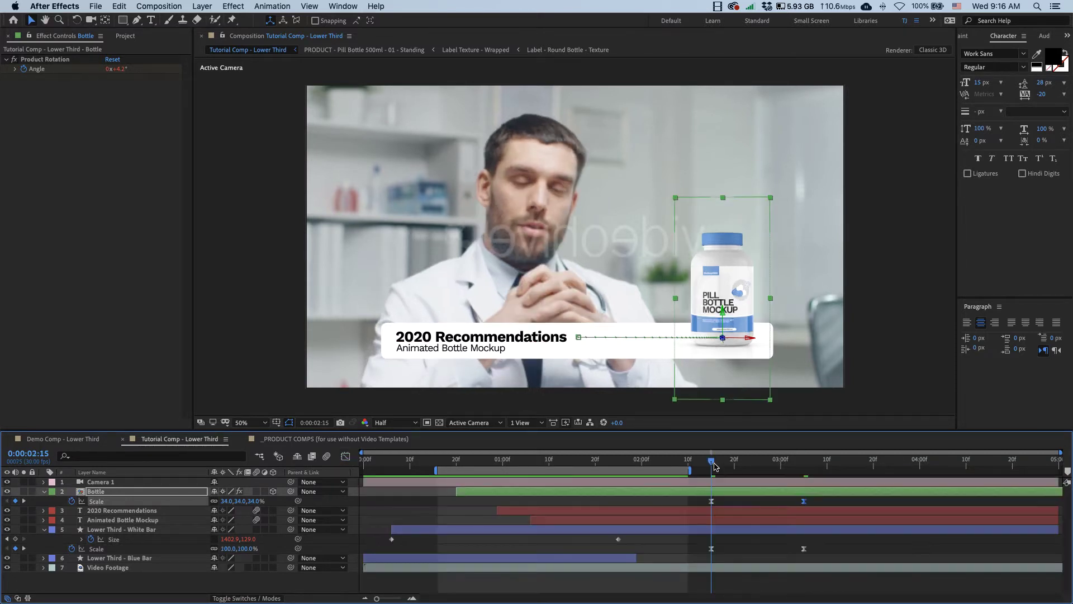
pyautogui.moveTo(714, 466); pyautogui.dragTo(817, 482)
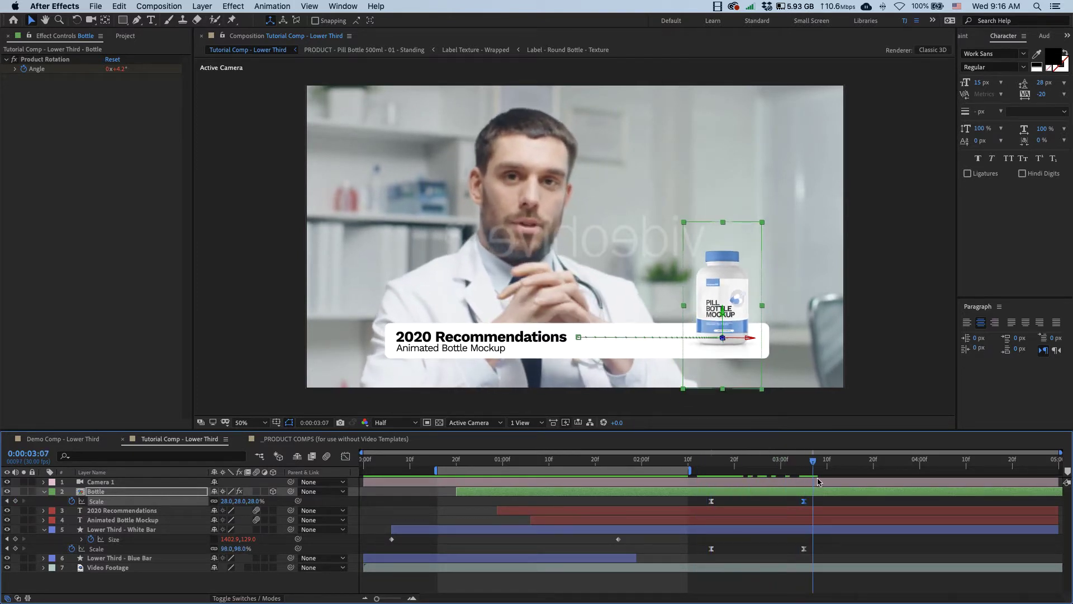
pyautogui.click(854, 503)
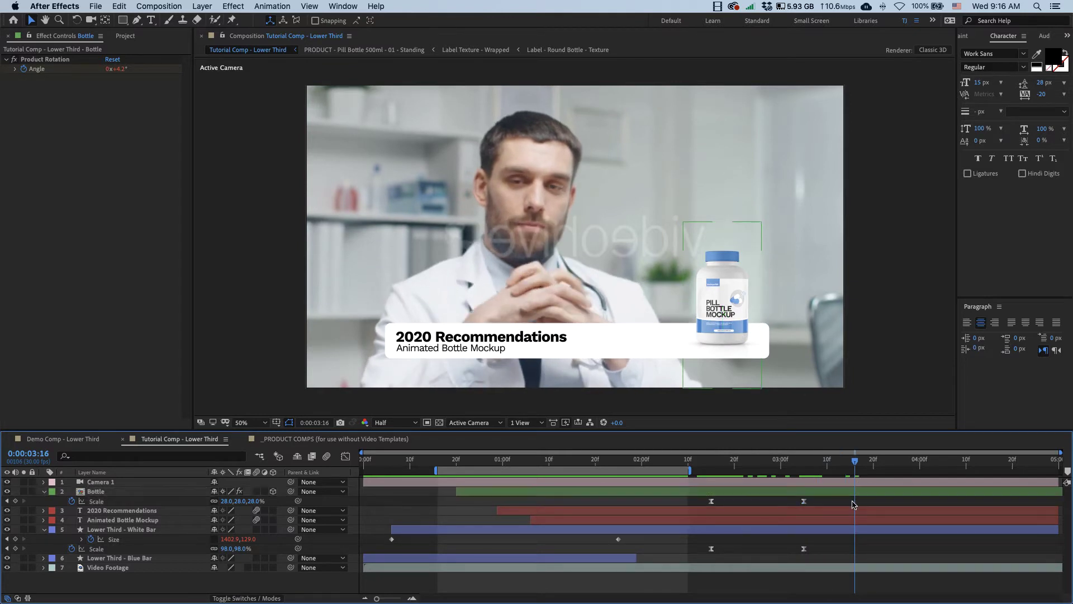
# Examine the bottle's highlight sweep in Demo Comp - Lower Third up to 0:00:02:10 and close the _PRODUCT COMPS timeline
pyautogui.click(76, 442)
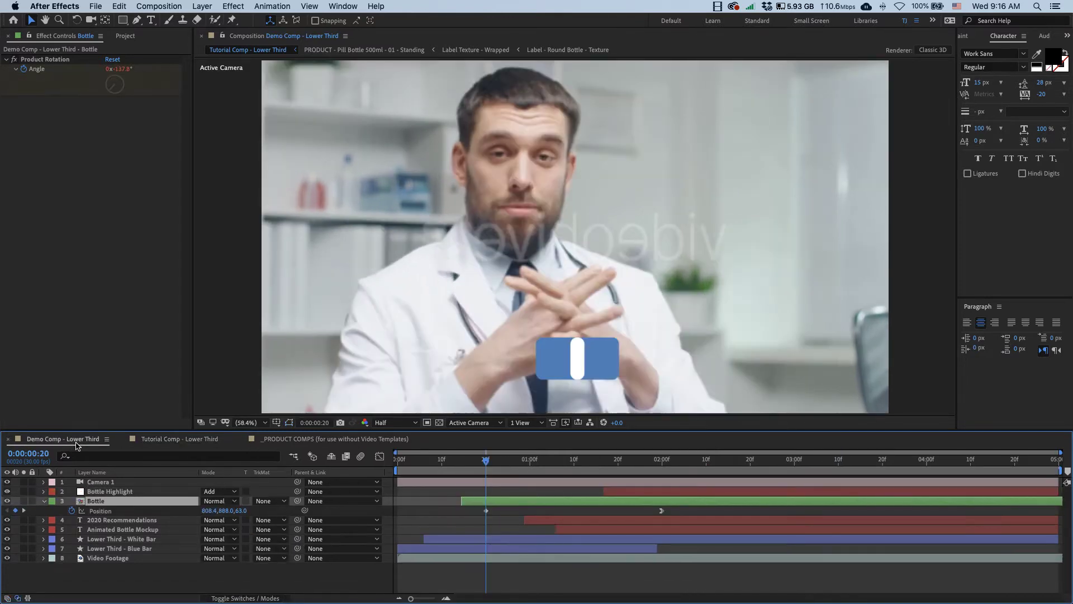
pyautogui.moveTo(687, 462)
pyautogui.mouseDown()
pyautogui.moveTo(749, 461)
pyautogui.moveTo(676, 465)
pyautogui.moveTo(723, 465)
pyautogui.moveTo(676, 464)
pyautogui.moveTo(721, 464)
pyautogui.moveTo(675, 464)
pyautogui.moveTo(718, 461)
pyautogui.moveTo(706, 464)
pyautogui.mouseUp()
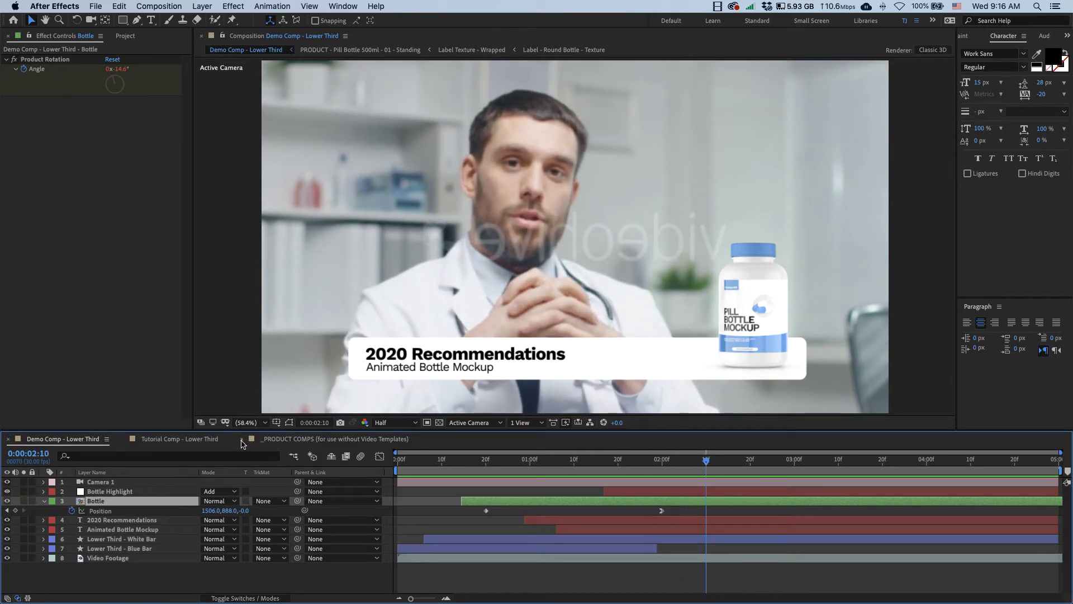
pyautogui.click(242, 440)
# In Tutorial Comp - Lower Third, collapse the layer properties and create a white 1920 x 1080 px solid named Highlight
pyautogui.click(189, 444)
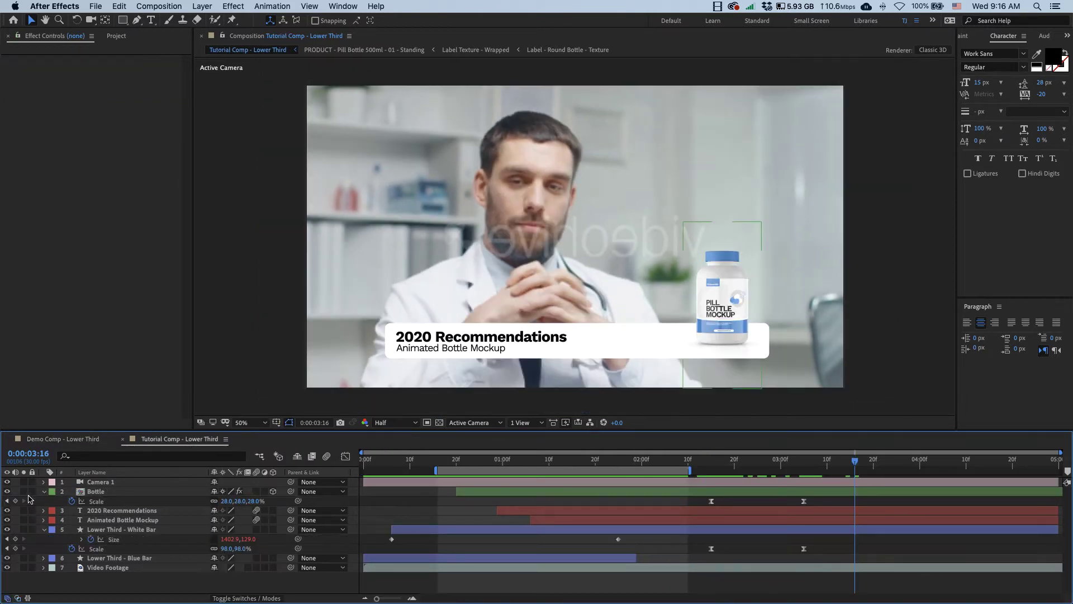
pyautogui.press('super+a')
pyautogui.press('u')
pyautogui.click(109, 553)
pyautogui.rightClick(113, 552)
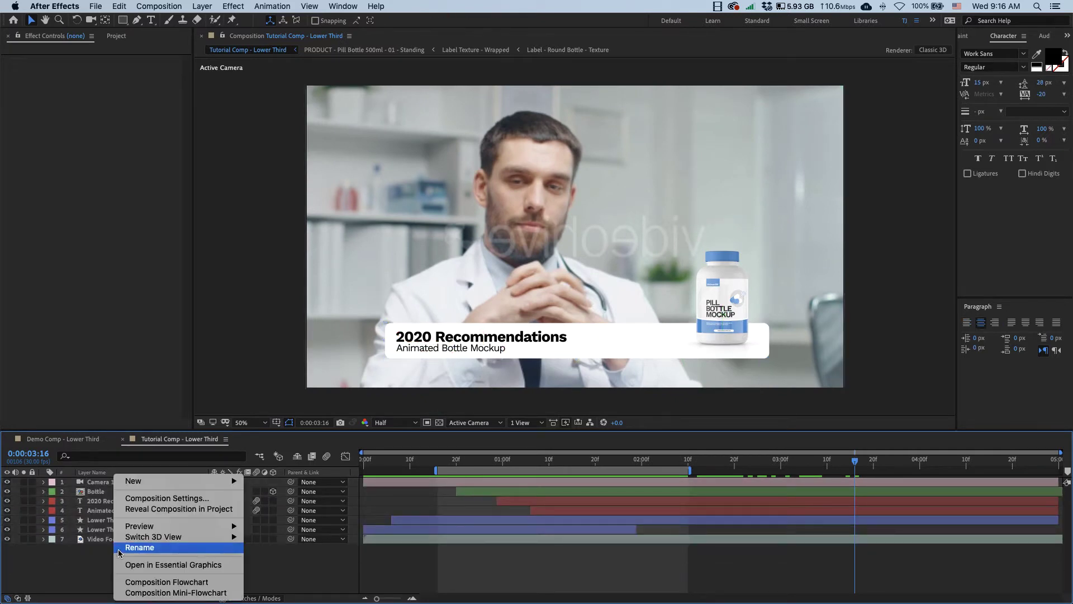
pyautogui.moveTo(159, 482)
pyautogui.click(293, 508)
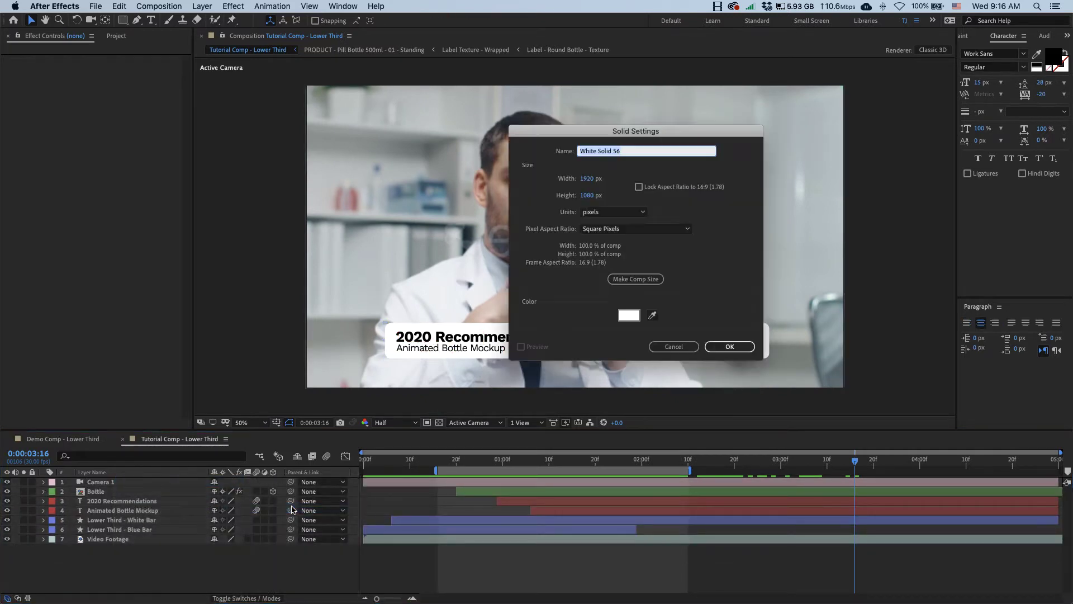
pyautogui.write('Highlight')
pyautogui.press('Return')
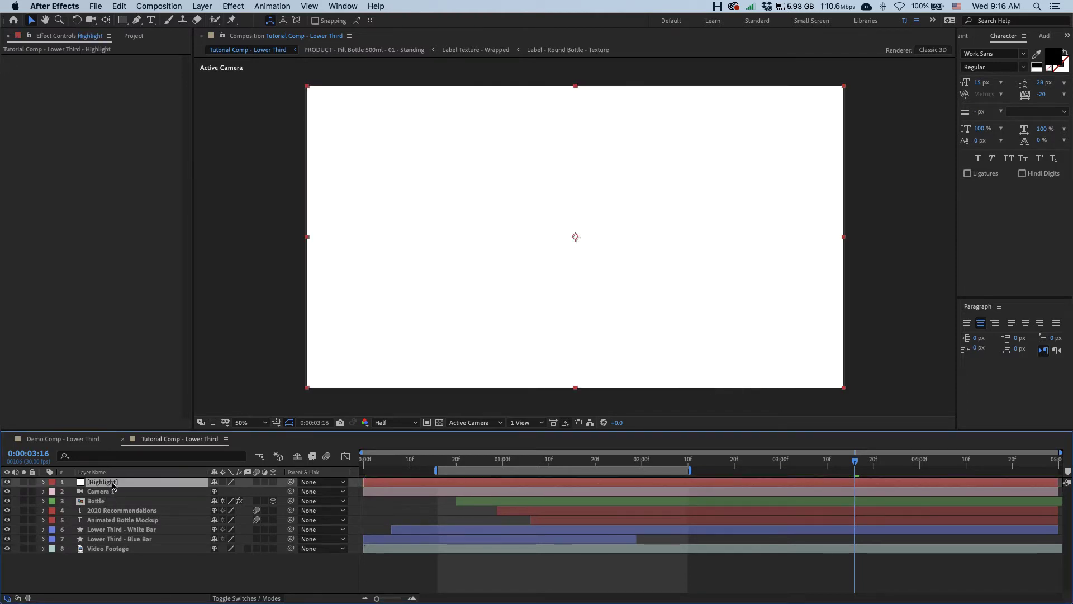
# Hide the Highlight layer directly above Bottle and mask it with a tall rectangle beside the bottle, its upper edge shifted to slant the shape
pyautogui.click(7, 482)
pyautogui.moveTo(120, 483); pyautogui.dragTo(119, 498)
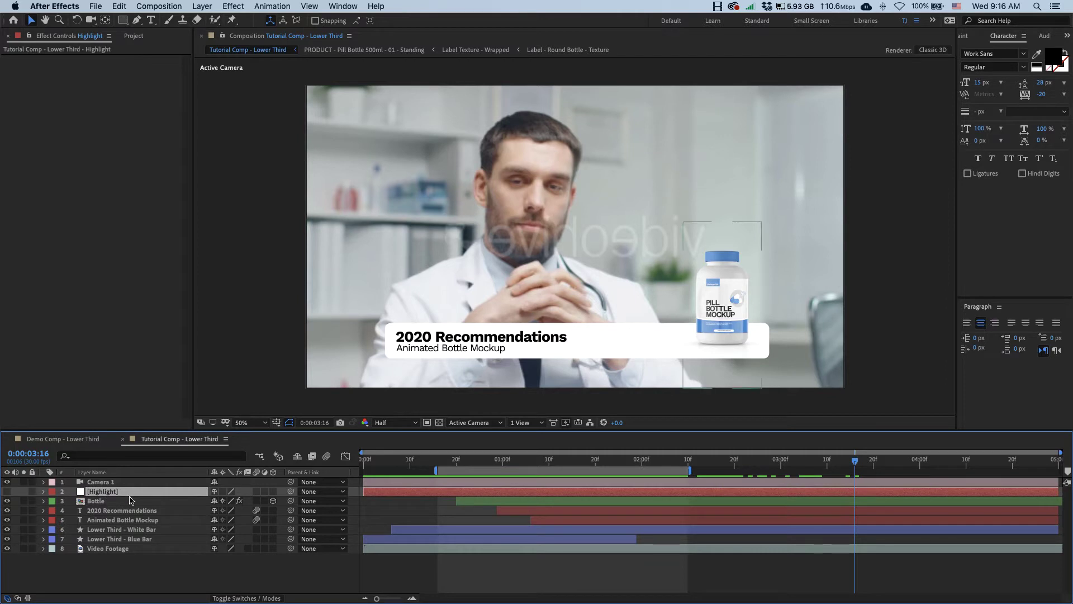
pyautogui.click(128, 24)
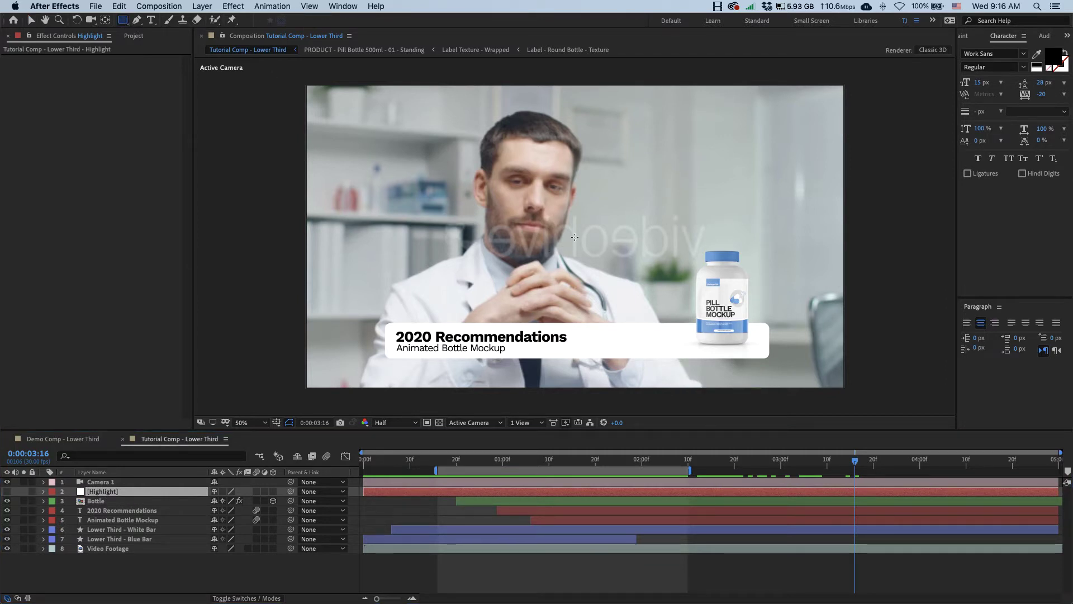
pyautogui.moveTo(591, 207)
pyautogui.mouseDown()
pyautogui.moveTo(659, 384)
pyautogui.moveTo(644, 407)
pyautogui.mouseUp()
pyautogui.press('v')
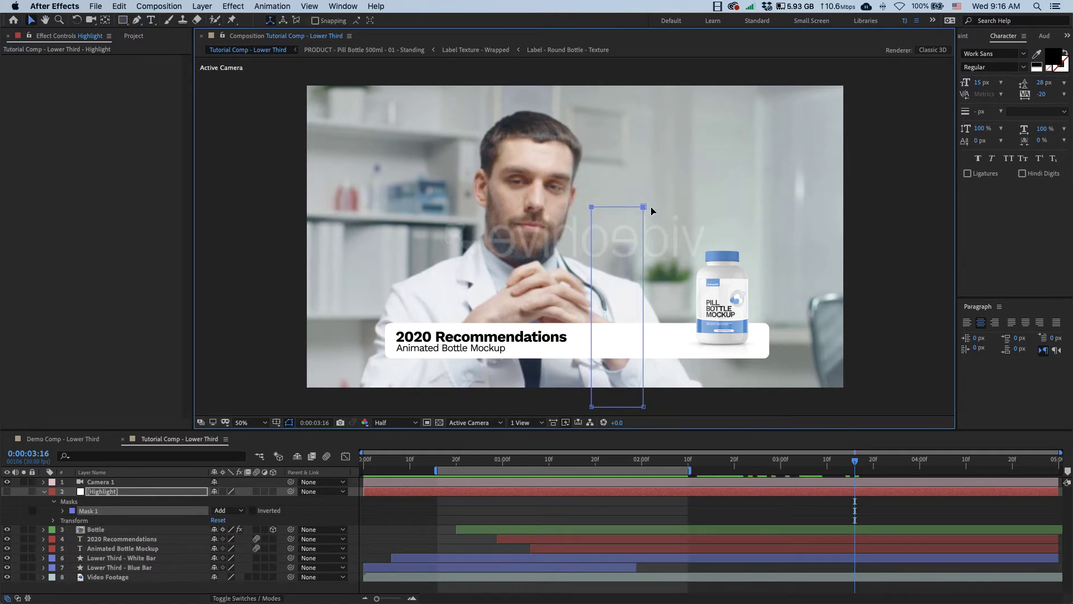
pyautogui.moveTo(645, 207); pyautogui.dragTo(660, 208)
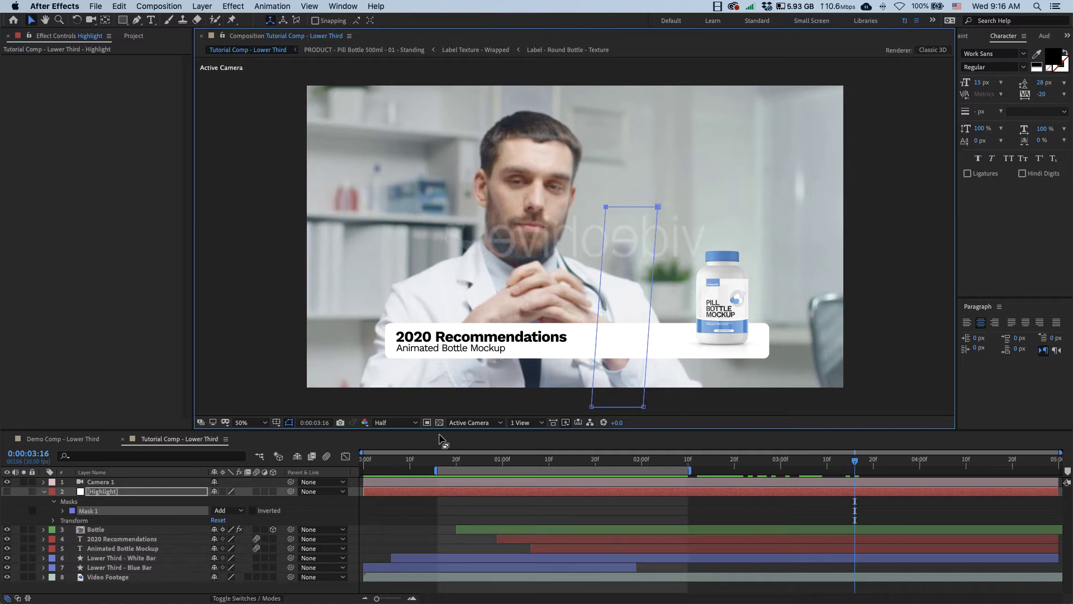
# Keyframe the Highlight layer's mask path and, at 0:00:02:18, move the mask horizontally to the far side of the bottle
pyautogui.click(63, 511)
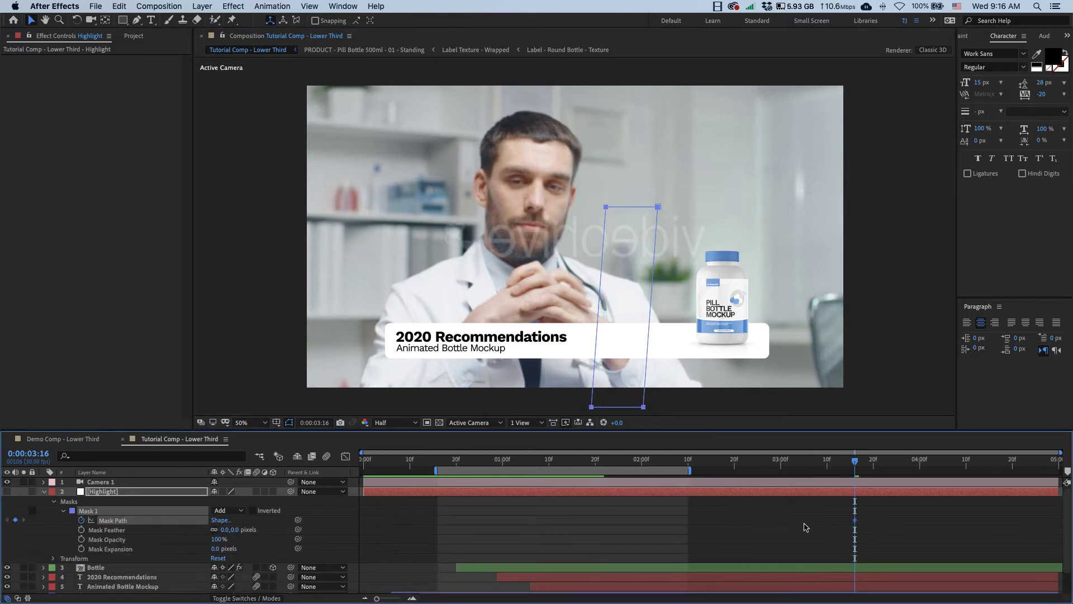
pyautogui.moveTo(686, 460); pyautogui.dragTo(726, 460)
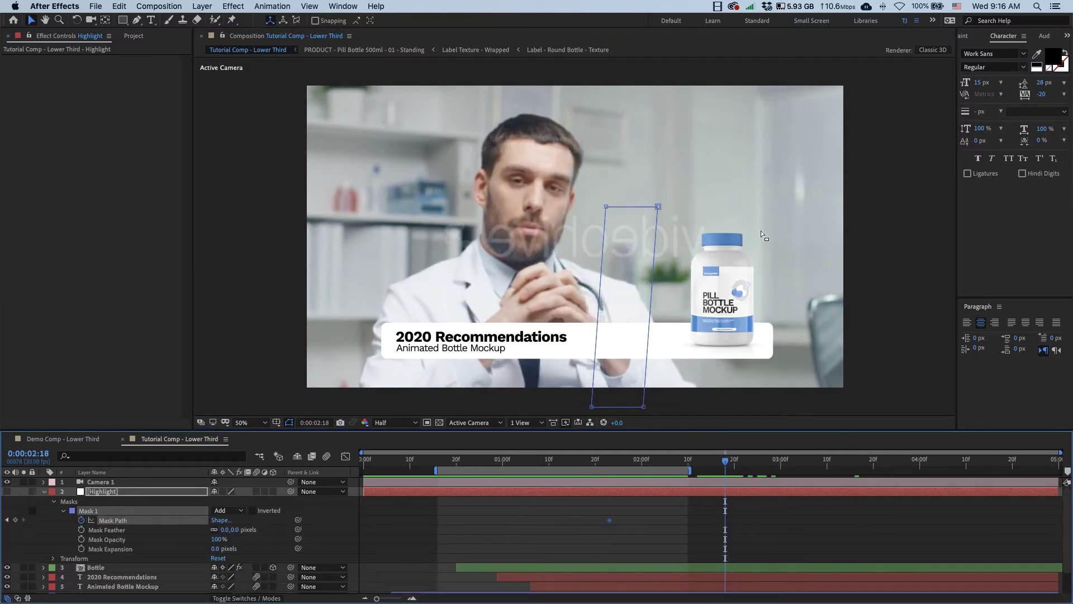
pyautogui.doubleClick(657, 208)
pyautogui.moveTo(658, 229); pyautogui.dragTo(755, 230)
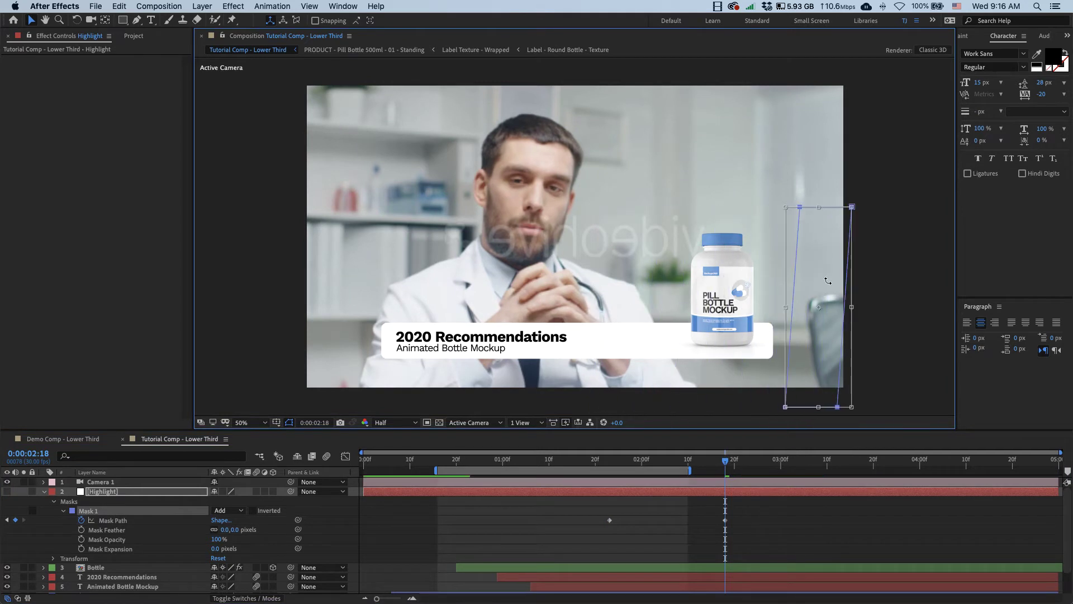
# Retime the two mask path keyframes to about 0:00:01:05 and 0:00:02:02 and shift the starting mask further away from the bottle
pyautogui.click(517, 461)
pyautogui.moveTo(518, 465); pyautogui.dragTo(526, 464)
pyautogui.moveTo(610, 521); pyautogui.dragTo(525, 520)
pyautogui.doubleClick(659, 208)
pyautogui.moveTo(646, 225); pyautogui.dragTo(616, 226)
pyautogui.moveTo(605, 464); pyautogui.dragTo(651, 464)
pyautogui.moveTo(726, 520); pyautogui.dragTo(651, 520)
pyautogui.click(591, 463)
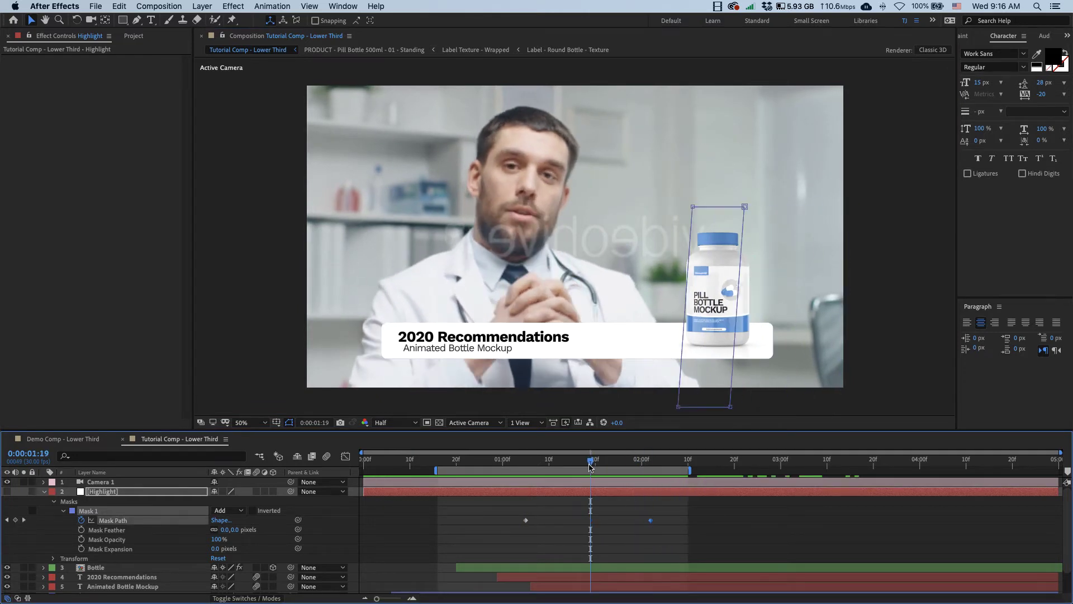
# Collapse Highlight, trim its in point to 0:00:01:07, make the layer visible and scrub through the sweep to 0:00:01:14
pyautogui.click(44, 492)
pyautogui.press('space')
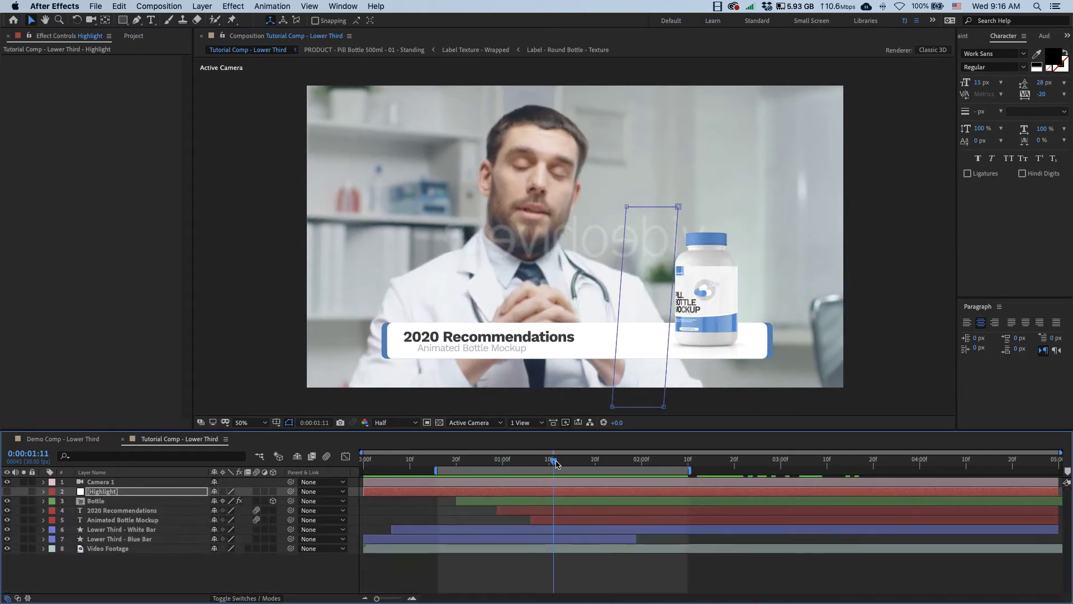
pyautogui.moveTo(631, 465); pyautogui.dragTo(531, 466)
pyautogui.hotkey('alt', '[')
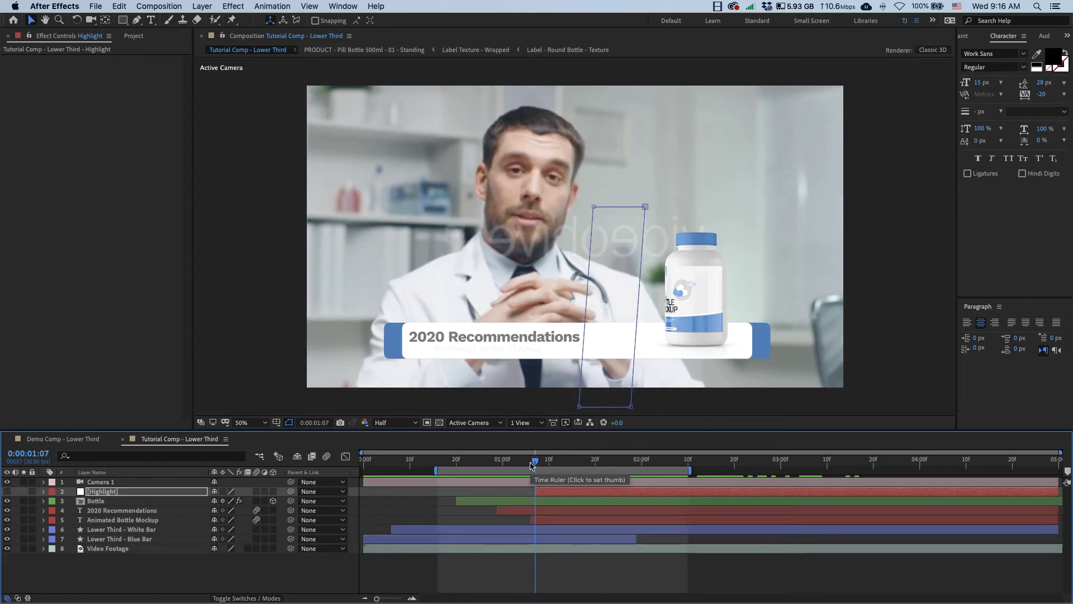
pyautogui.click(7, 491)
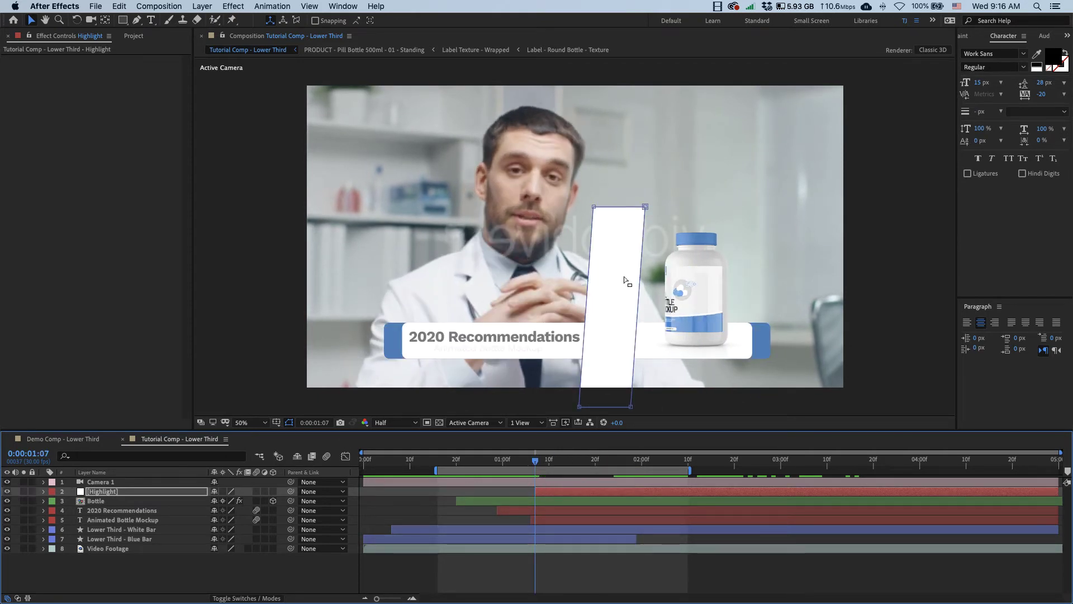
pyautogui.click(553, 462)
pyautogui.moveTo(559, 463); pyautogui.dragTo(576, 466)
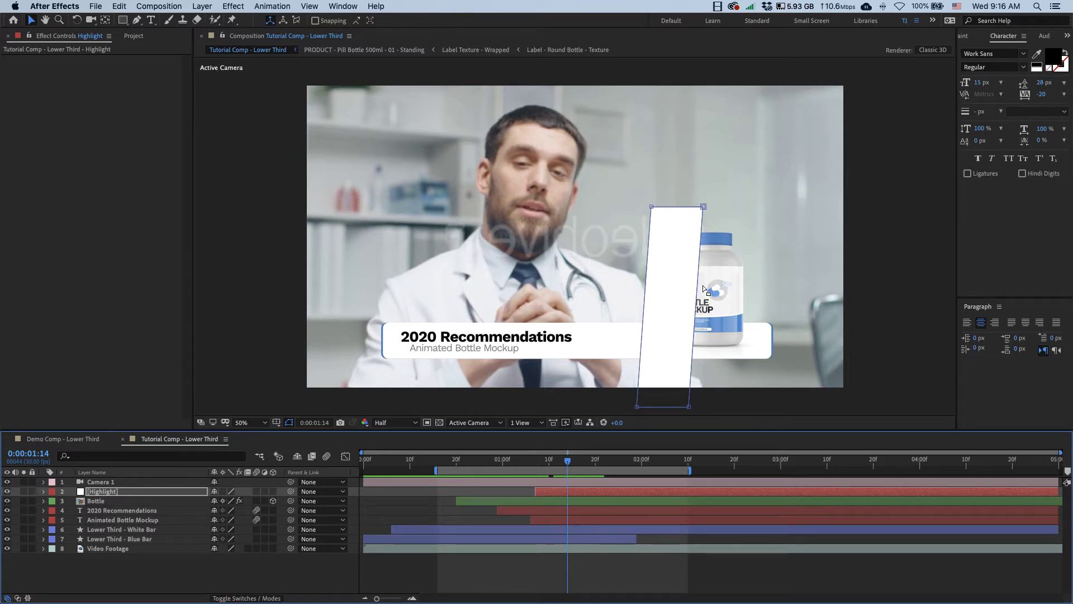
# Apply the Set Matte effect to the Highlight layer and take the matte from the Bottle layer
pyautogui.rightClick(126, 492)
pyautogui.moveTo(179, 467)
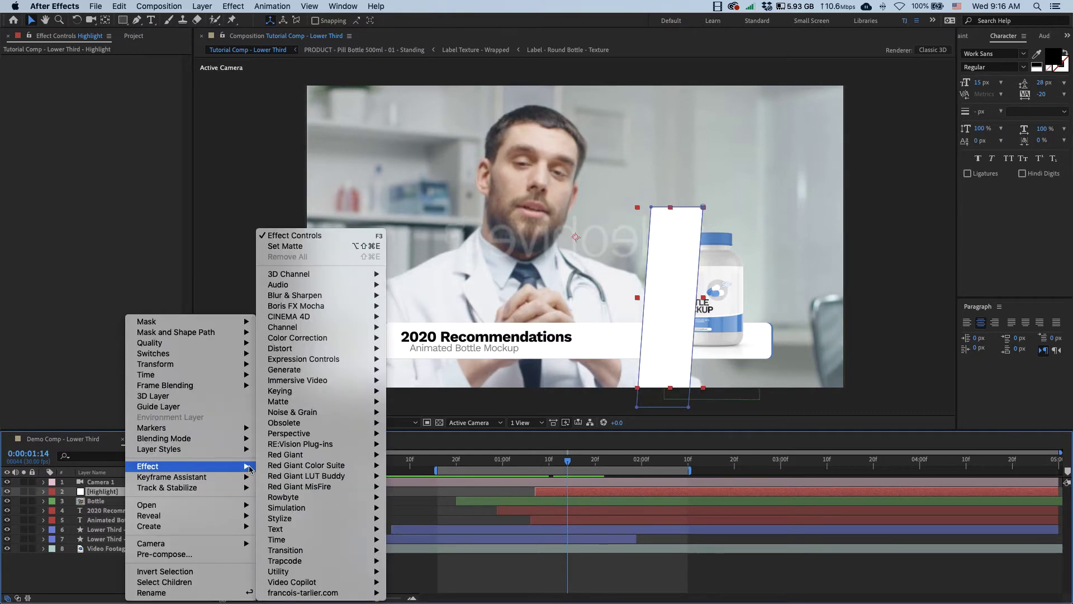
pyautogui.moveTo(301, 358)
pyautogui.moveTo(313, 327)
pyautogui.click(426, 437)
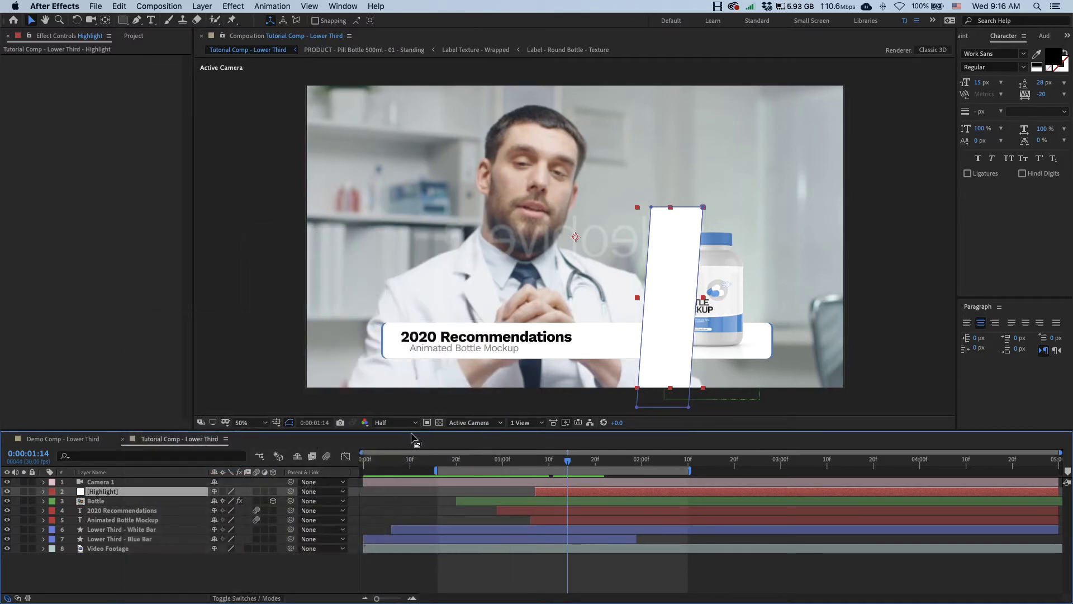
pyautogui.click(122, 68)
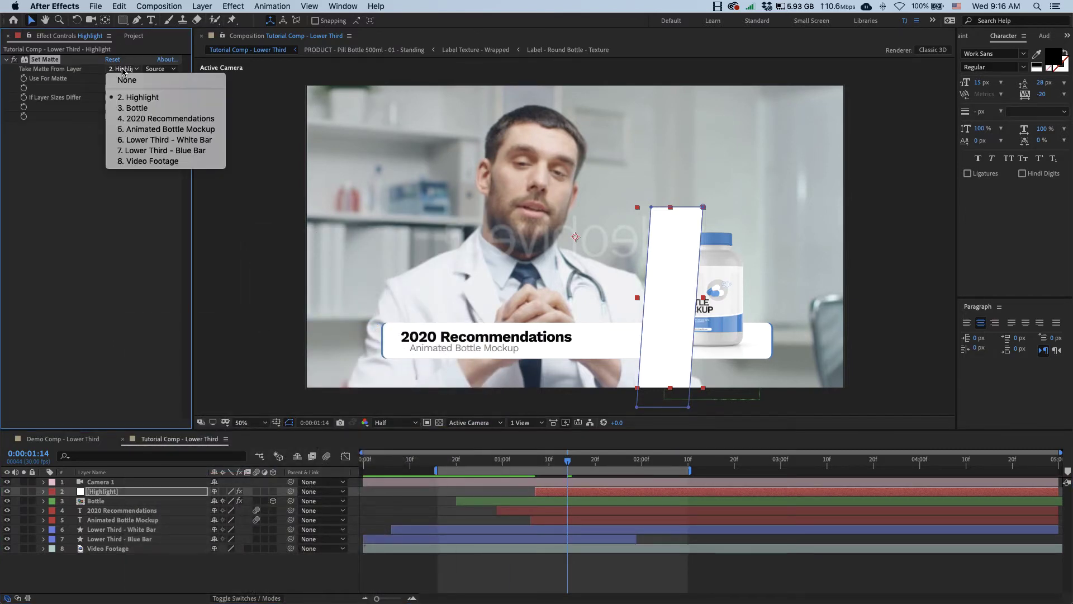
pyautogui.click(135, 109)
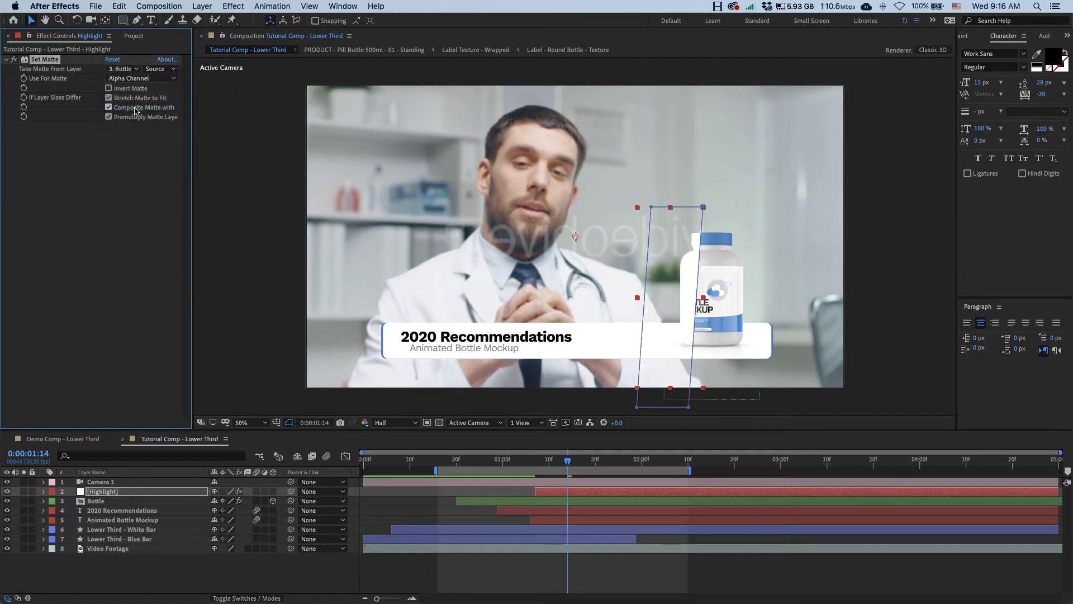
# At 0:00:01:20, set the Highlight mask's feather to 150 pixels and its expansion to -20 pixels
pyautogui.moveTo(569, 464); pyautogui.dragTo(598, 465)
pyautogui.press('m')
pyautogui.press('m')
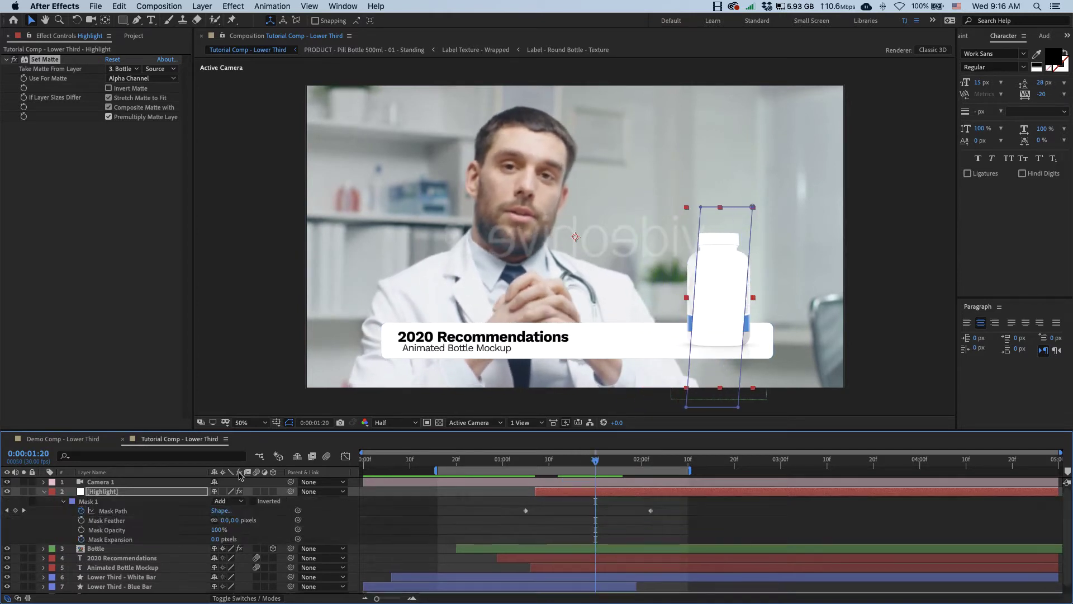
pyautogui.click(237, 520)
pyautogui.write('150')
pyautogui.press('Return')
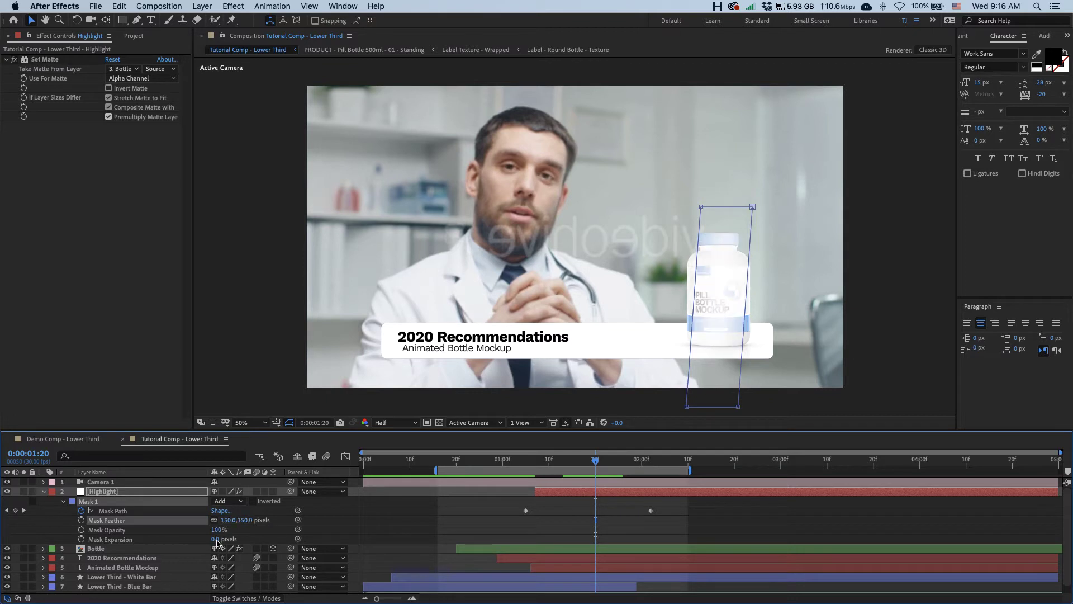
pyautogui.click(217, 539)
pyautogui.write('020')
pyautogui.press('Return')
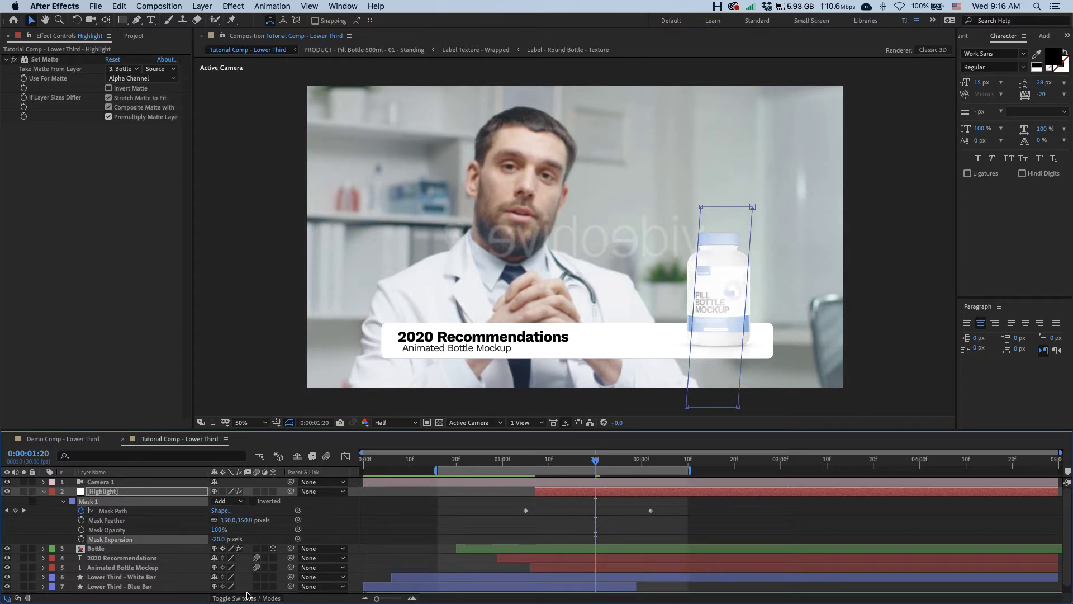
# Set the Highlight layer's blending mode to Add and its opacity to 14%
pyautogui.click(247, 597)
pyautogui.click(234, 492)
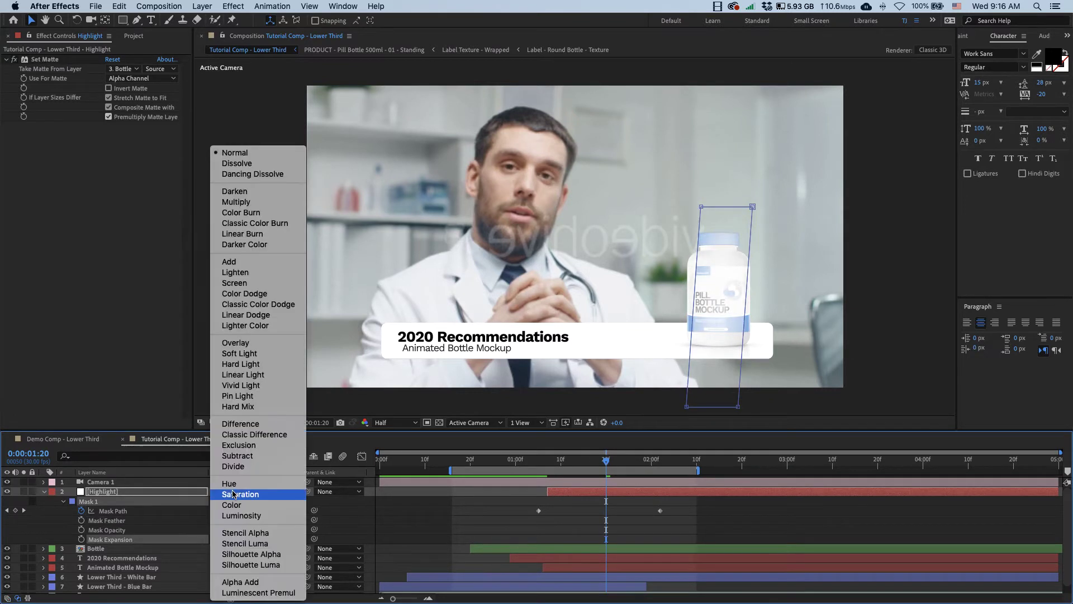
pyautogui.click(234, 263)
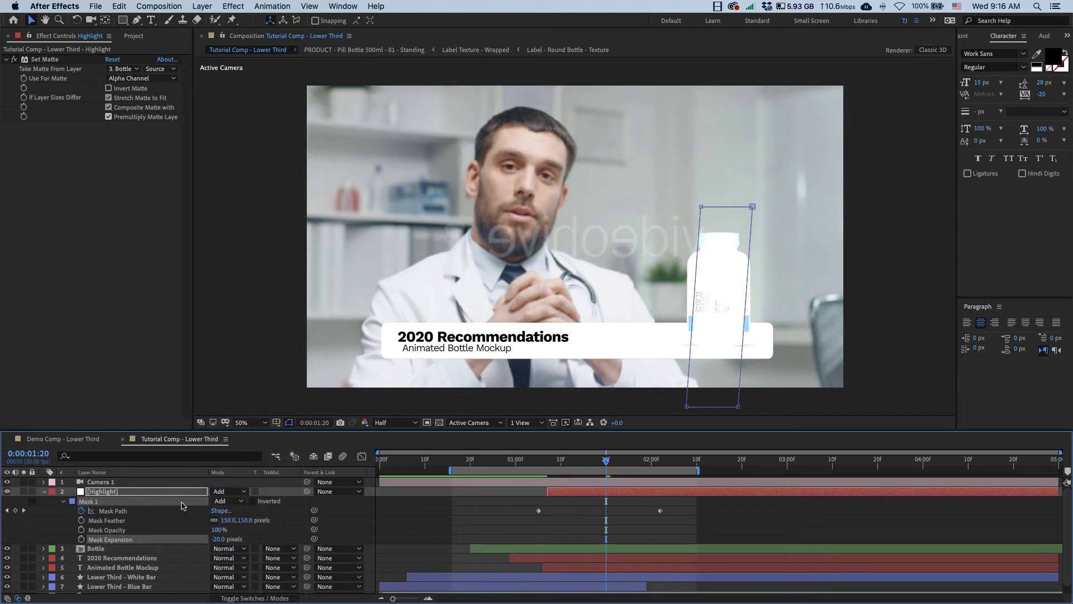
pyautogui.press('s')
pyautogui.press('t')
pyautogui.moveTo(222, 502); pyautogui.dragTo(183, 514)
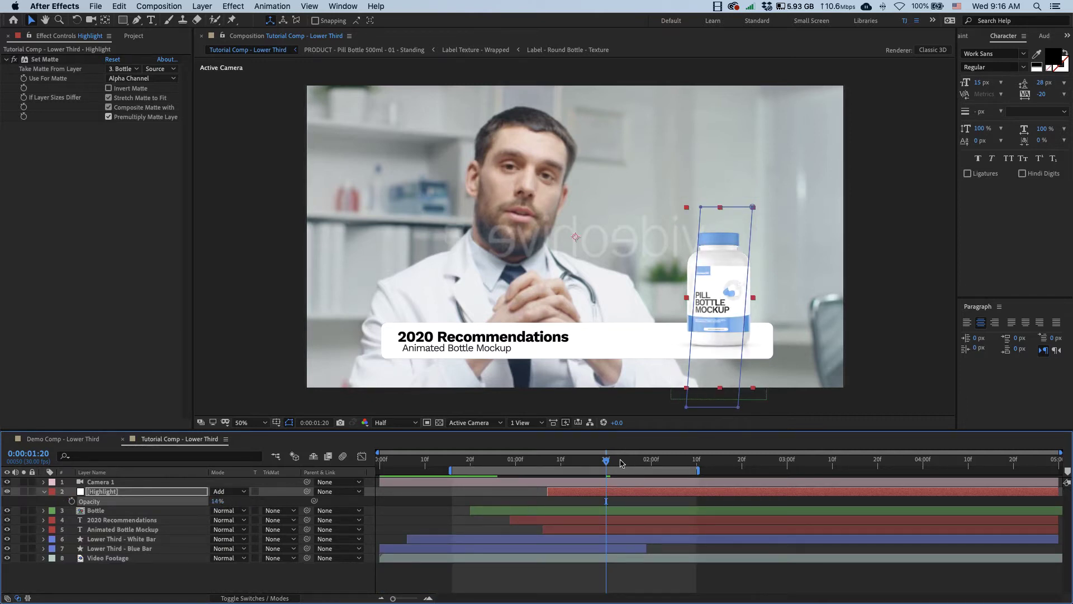
# Extend the work area to the full length of Tutorial Comp - Lower Third, preview the animation and scrub through the highlight sweep
pyautogui.moveTo(615, 464); pyautogui.dragTo(1070, 471)
pyautogui.press('b')
pyautogui.press('n')
pyautogui.press('space')
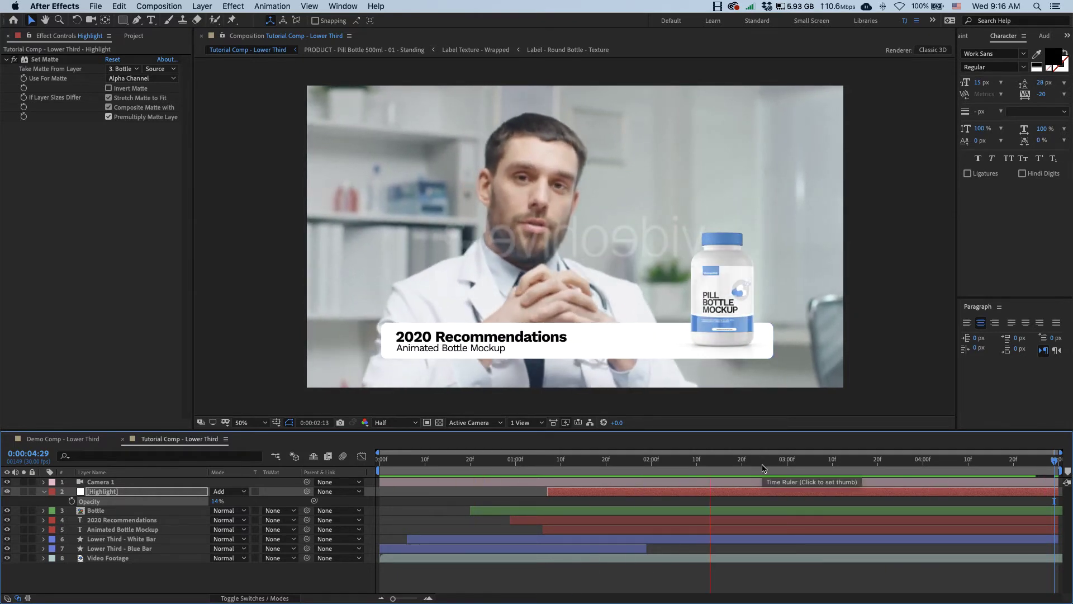
pyautogui.press('space')
pyautogui.moveTo(756, 468); pyautogui.dragTo(634, 467)
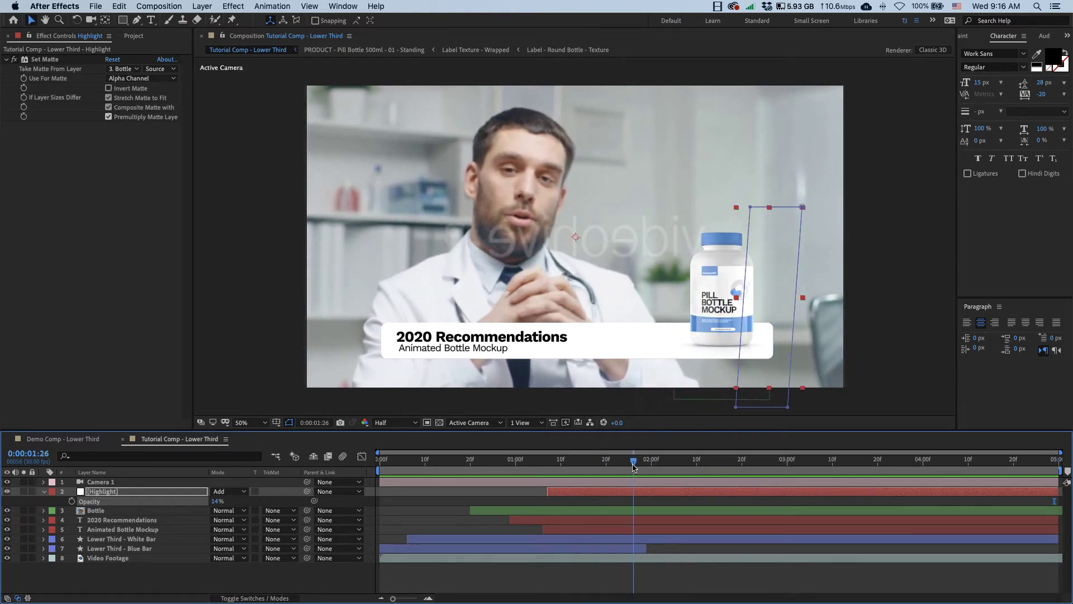
pyautogui.click(653, 511)
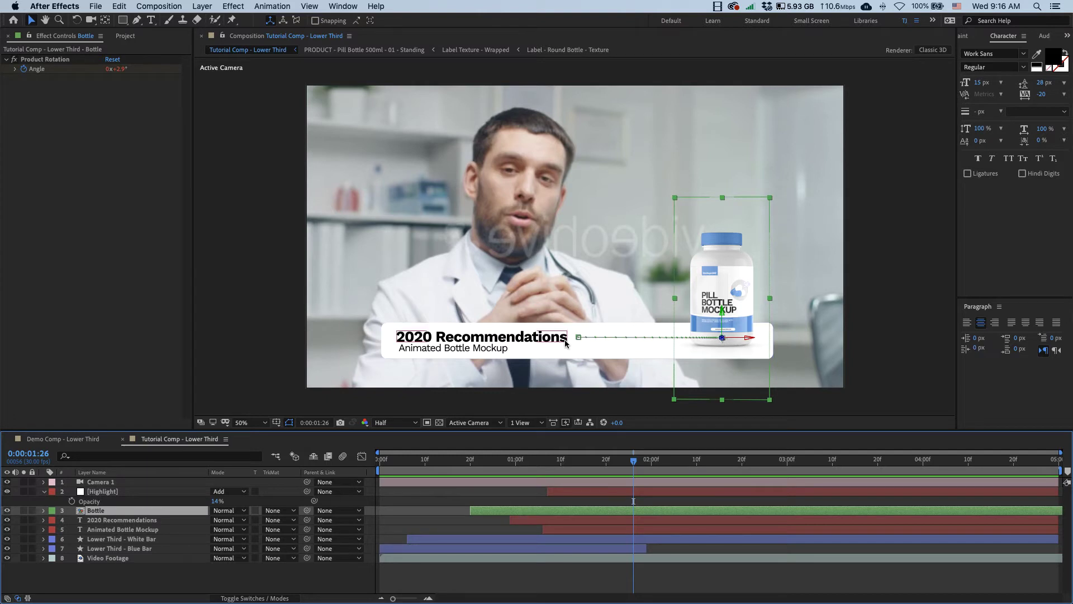
pyautogui.click(688, 462)
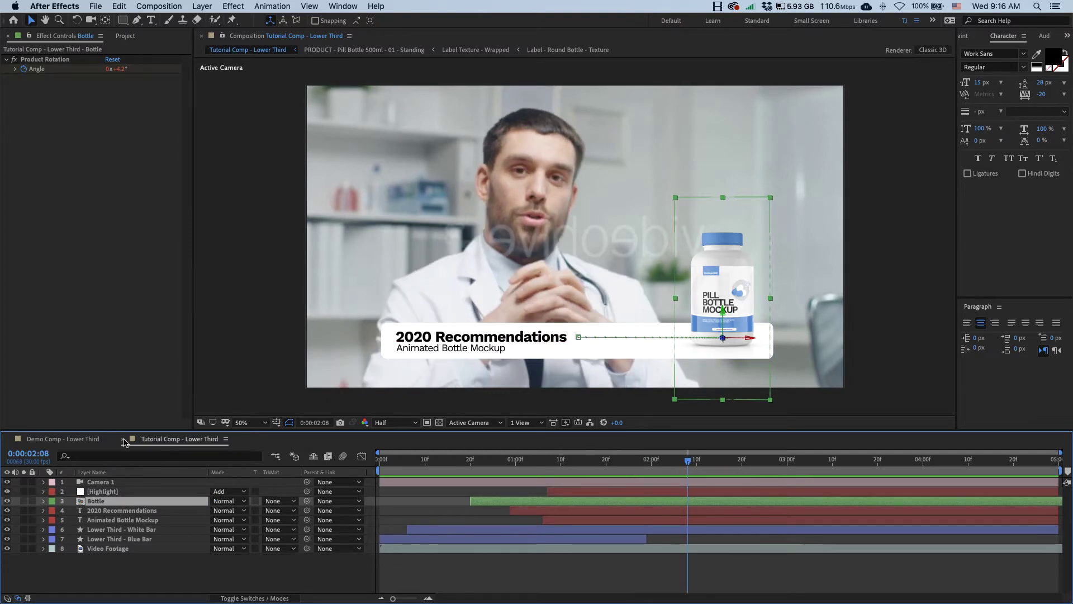
# Close both Lower Third timelines and open Demo Comp - Side Overlay and Tutorial Comp - Side Overlay, with the demo timeline first
pyautogui.click(124, 440)
pyautogui.click(58, 159)
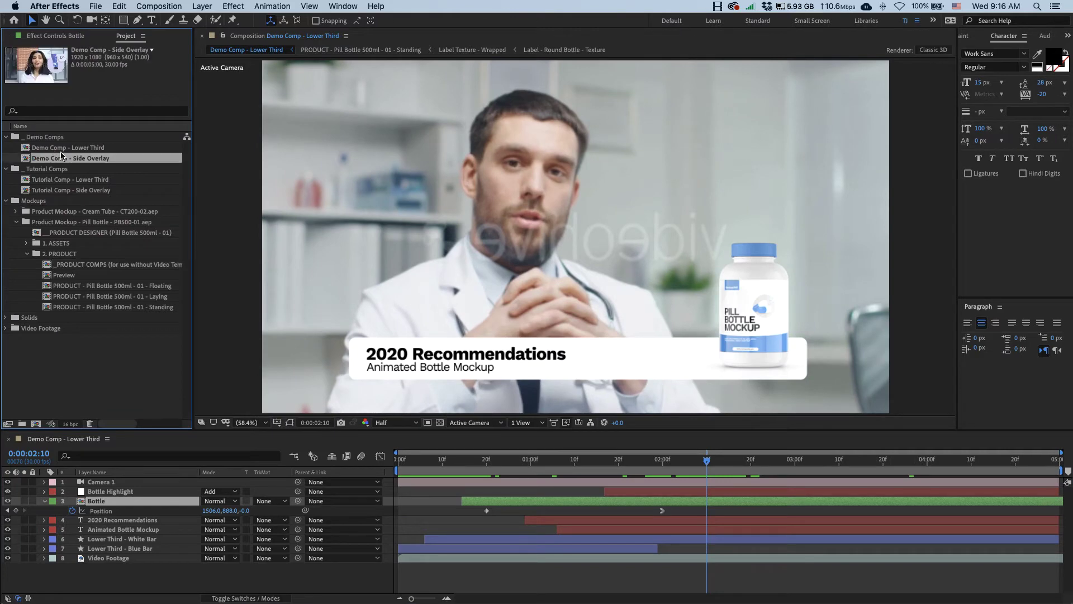
pyautogui.doubleClick(82, 190)
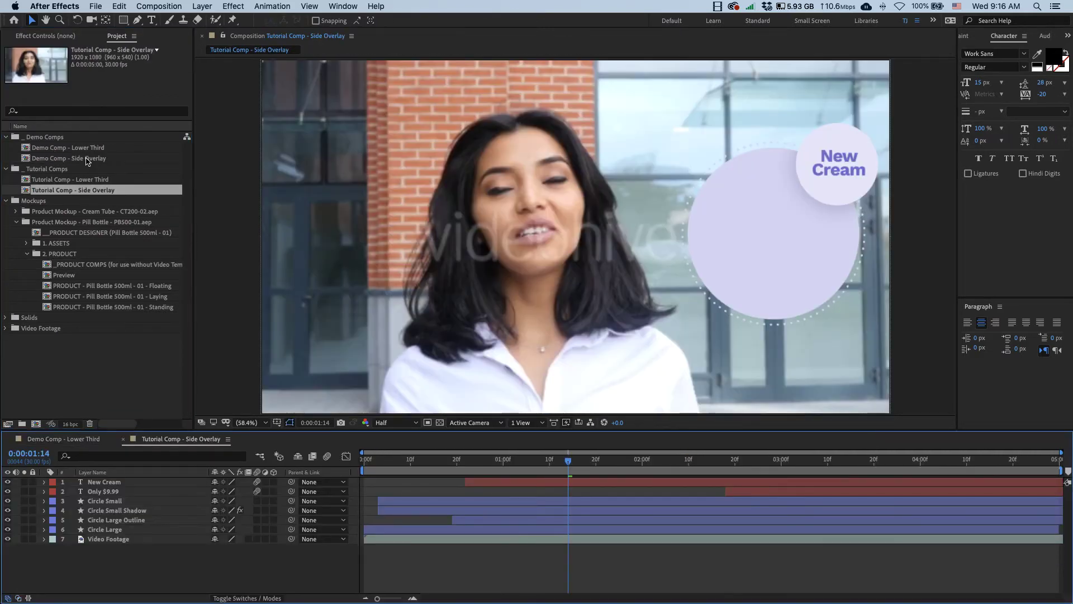
pyautogui.doubleClick(86, 158)
pyautogui.moveTo(296, 439); pyautogui.dragTo(168, 440)
pyautogui.click(9, 439)
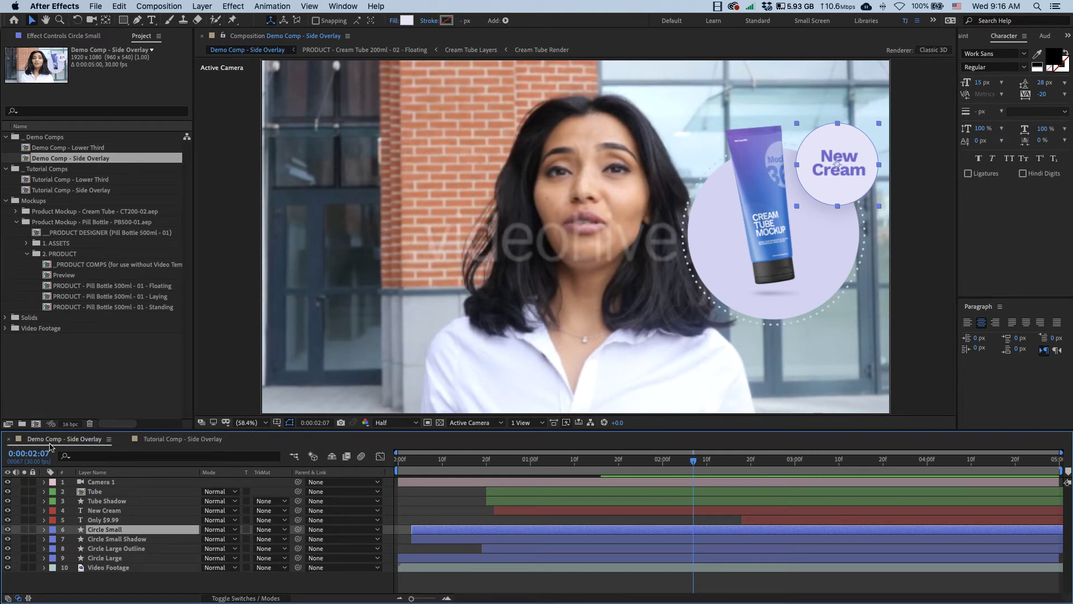
# Preview Tutorial Comp - Side Overlay and scrub to 0:00:01:20 to examine the empty circle overlay
pyautogui.click(170, 440)
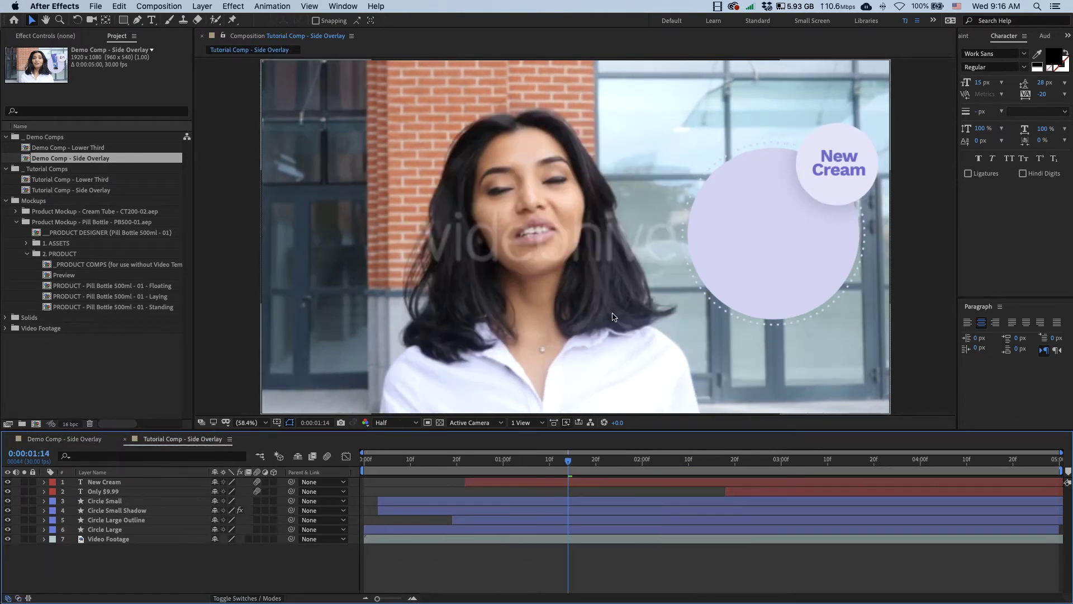
pyautogui.press('space')
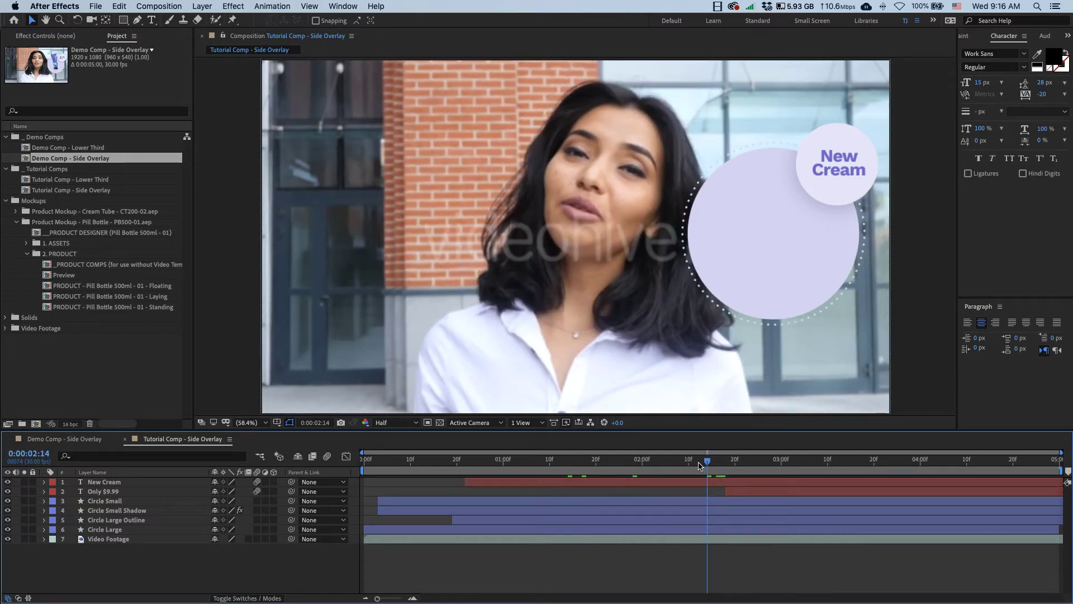
pyautogui.moveTo(693, 466); pyautogui.dragTo(596, 466)
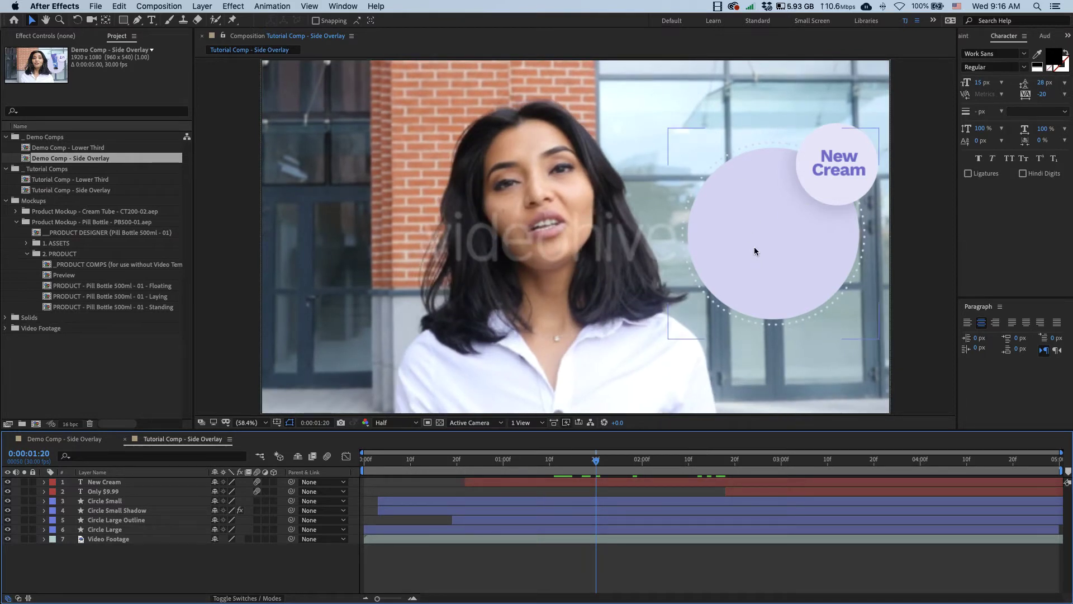
# Collapse the Pill Bottle mockup folder, expand the Cream Tube mockup folder and open its _PRODUCT COMPS composition
pyautogui.click(16, 222)
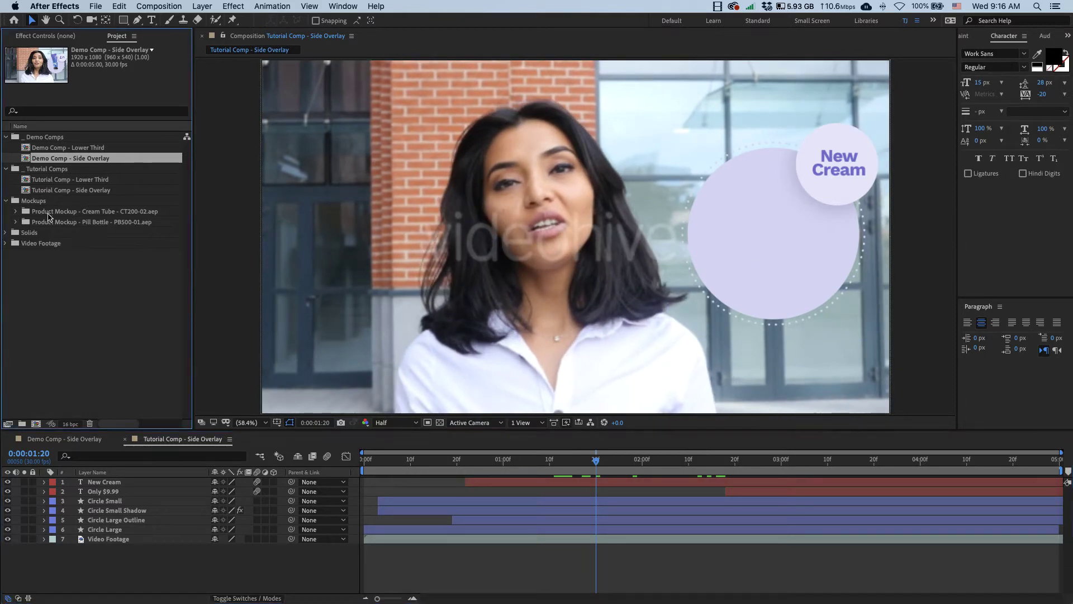
pyautogui.click(115, 211)
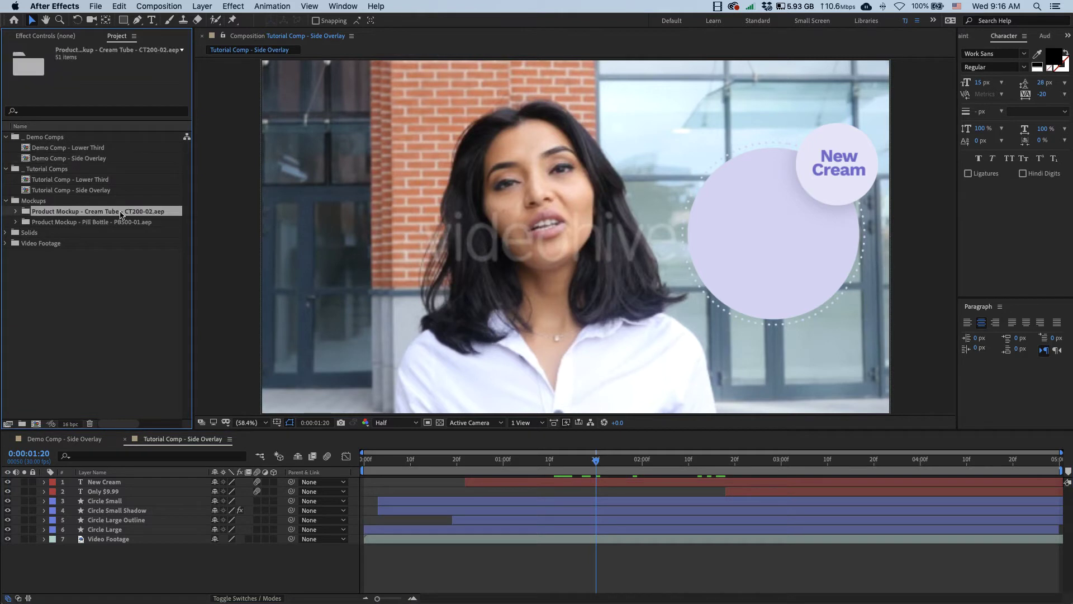
pyautogui.click(17, 211)
pyautogui.click(67, 244)
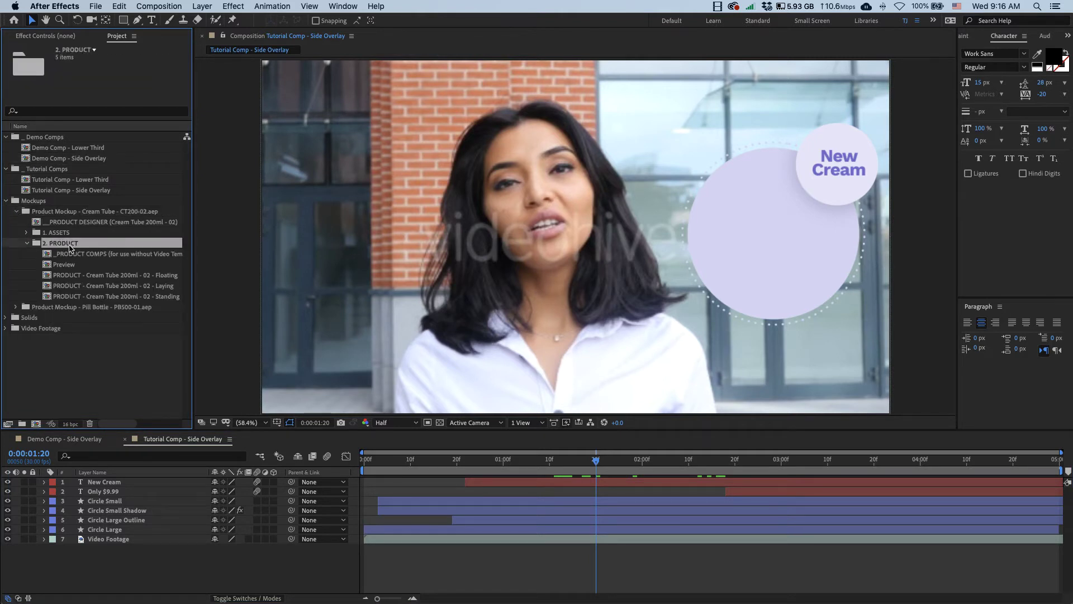
pyautogui.click(106, 255)
pyautogui.doubleClick(110, 255)
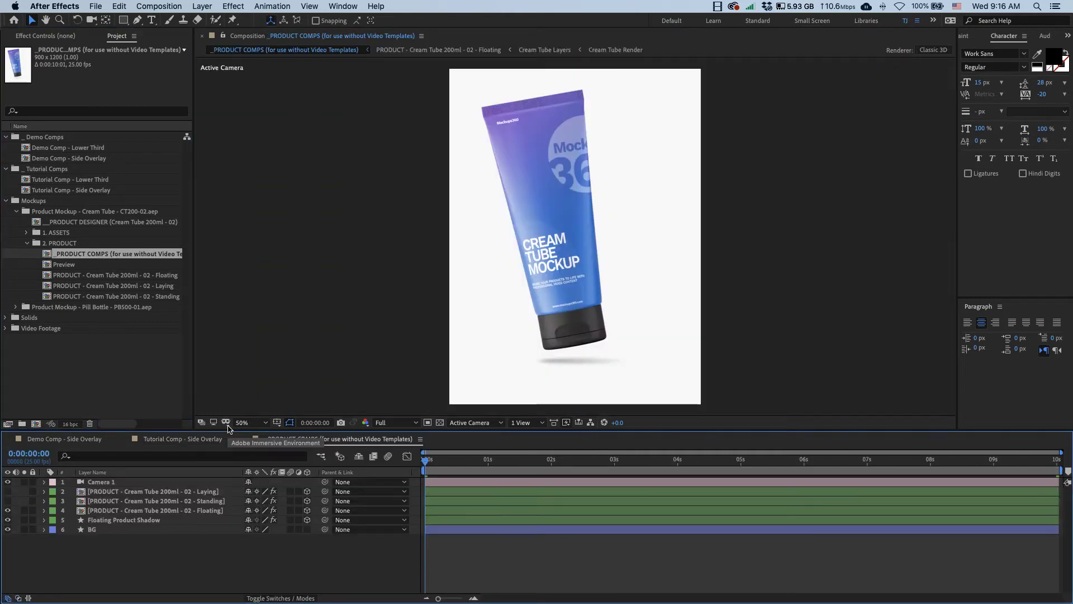
# Copy the floating cream tube layer and Floating Product Shadow into Tutorial Comp - Side Overlay, closing the _PRODUCT COMPS timeline
pyautogui.click(162, 511)
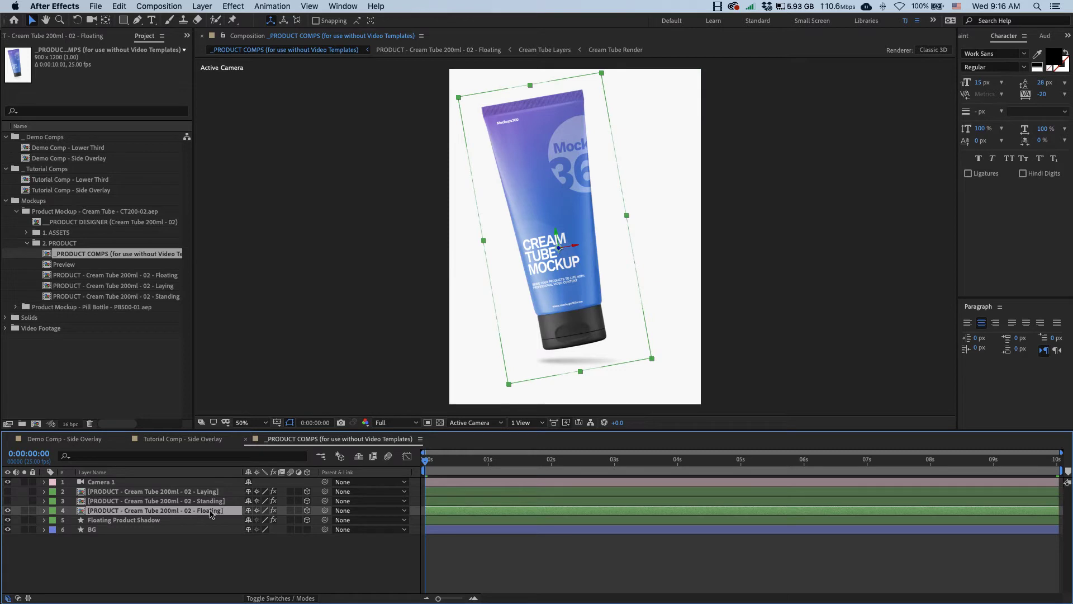
pyautogui.click(159, 521)
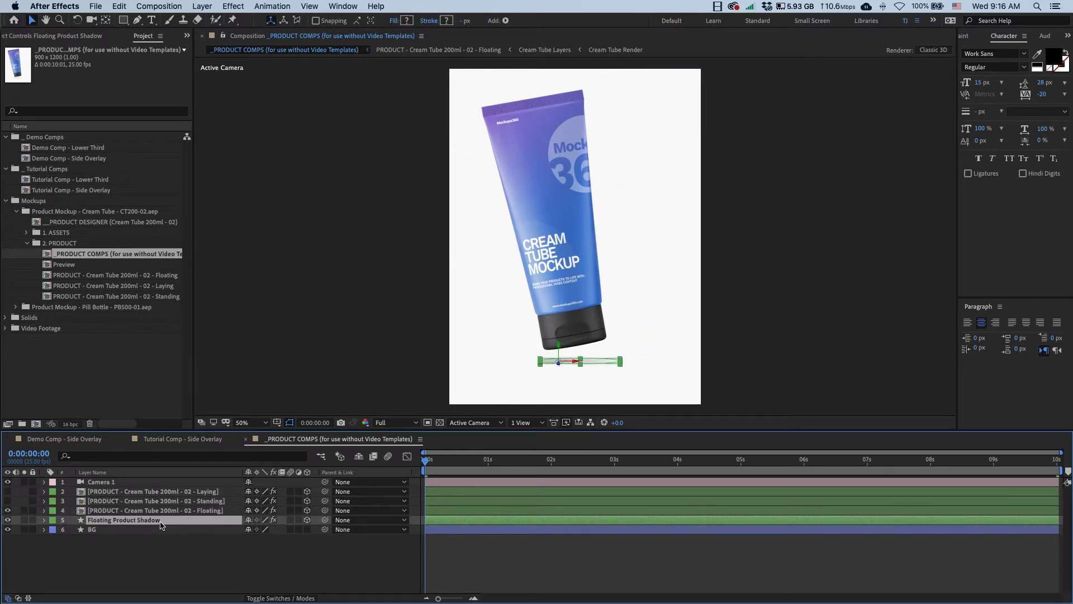
pyautogui.hotkey('ctrl', 'Up')
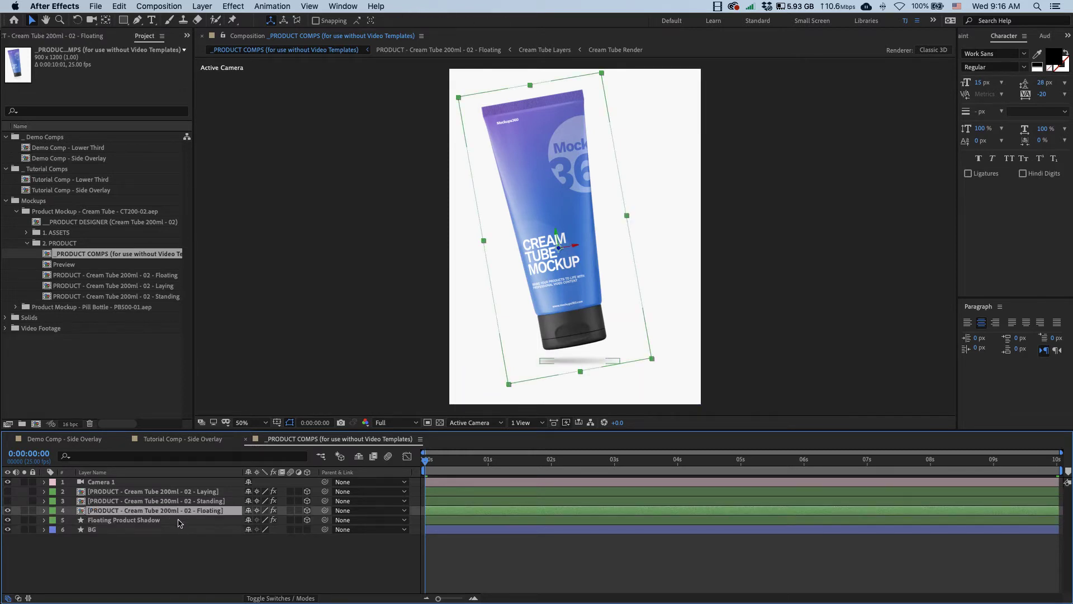
pyautogui.keyDown('shift'); pyautogui.click(179, 521); pyautogui.keyUp('shift')
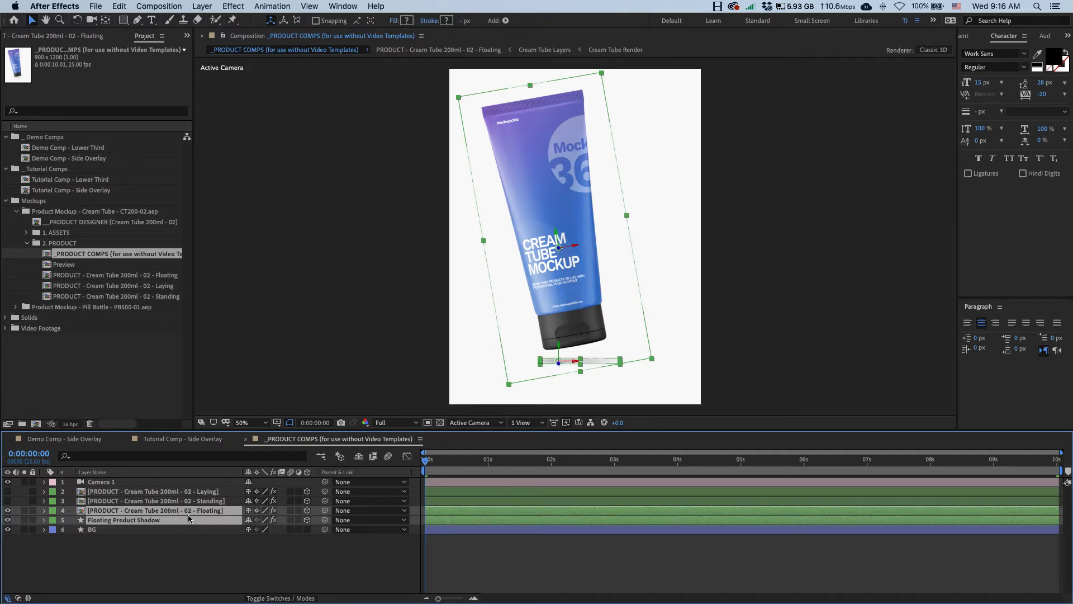
pyautogui.click(207, 440)
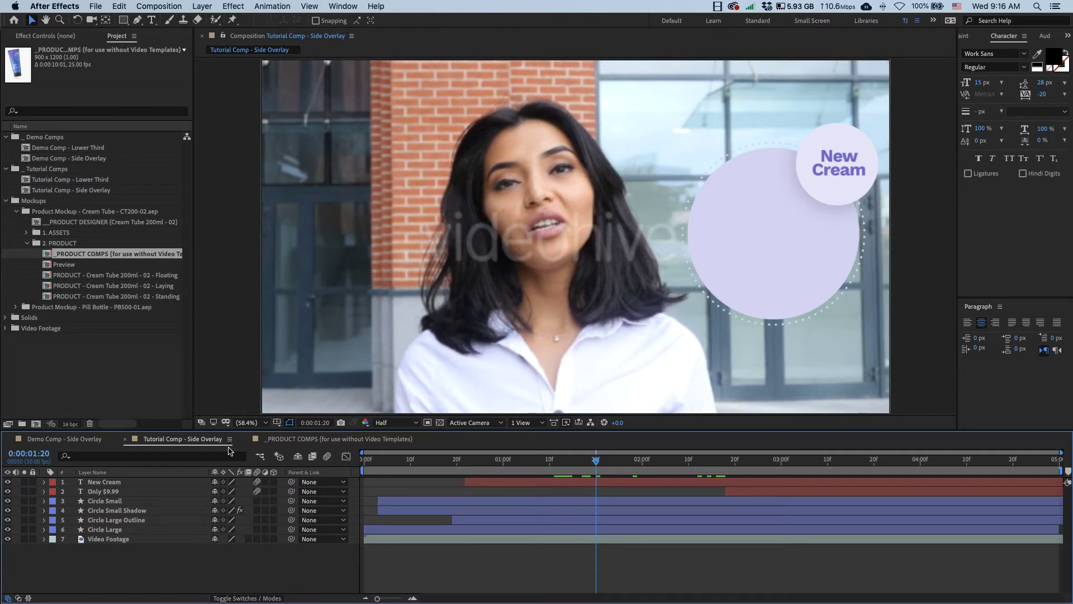
pyautogui.click(245, 443)
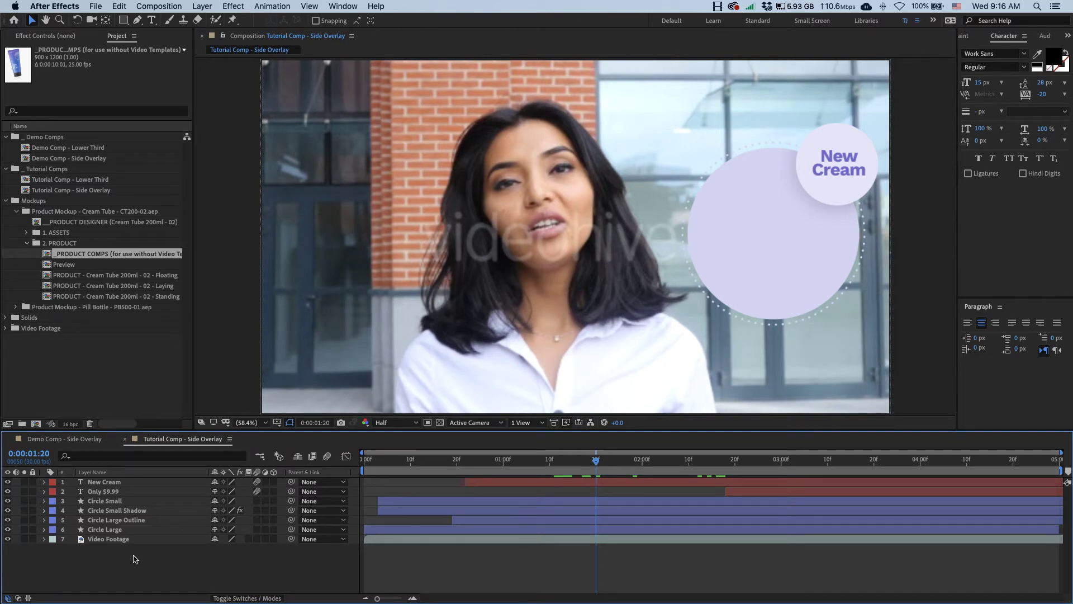
pyautogui.press('cmd+v')
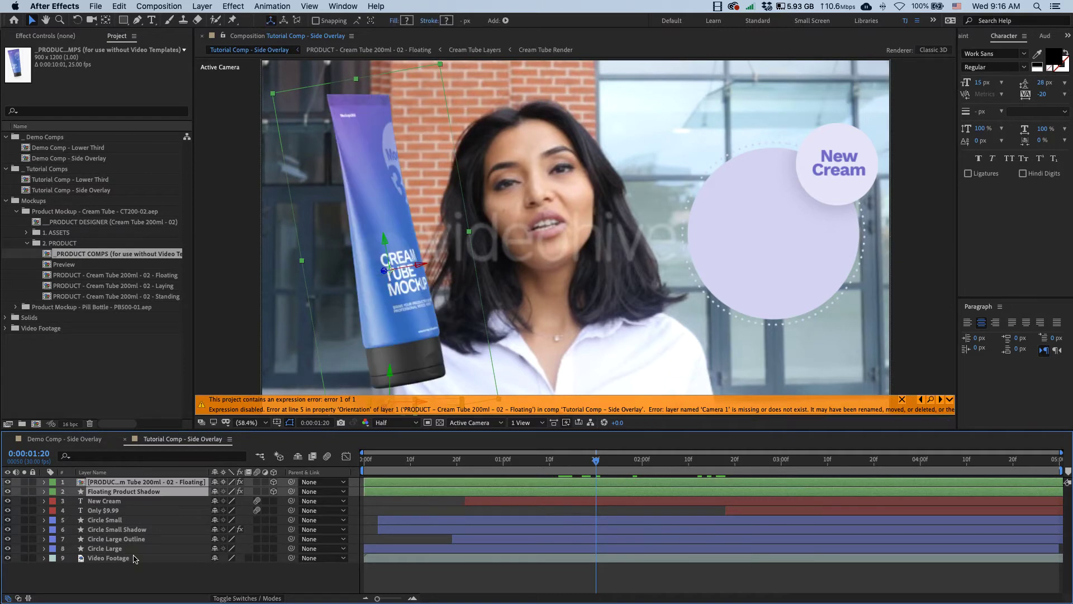
# Add a two-node camera named Camera 1 to Tutorial Comp - Side Overlay with the offered settings
pyautogui.click(135, 569)
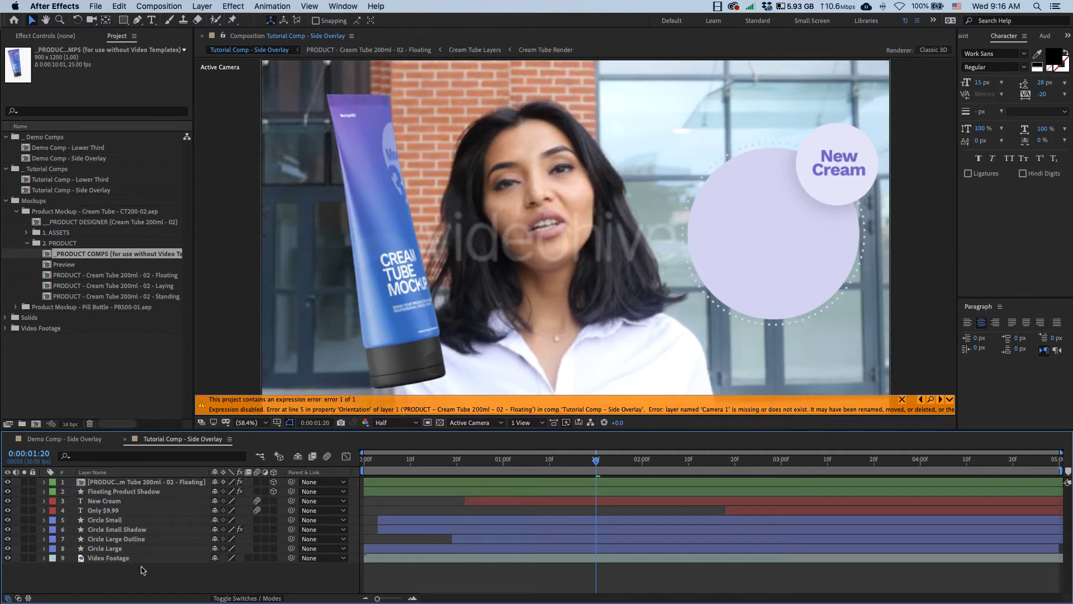
pyautogui.rightClick(141, 569)
pyautogui.moveTo(209, 482)
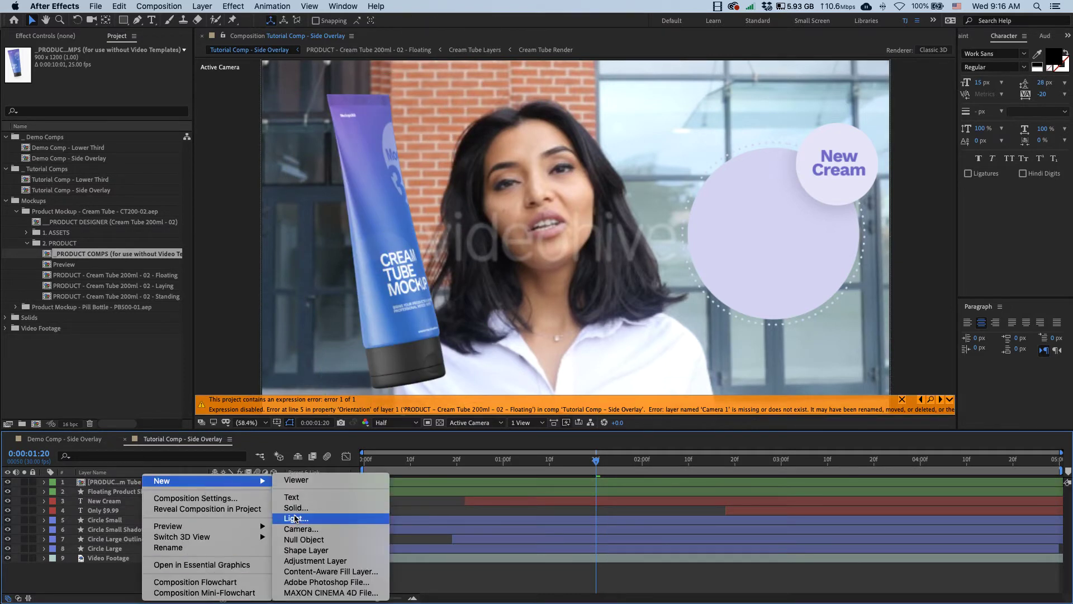
pyautogui.click(296, 528)
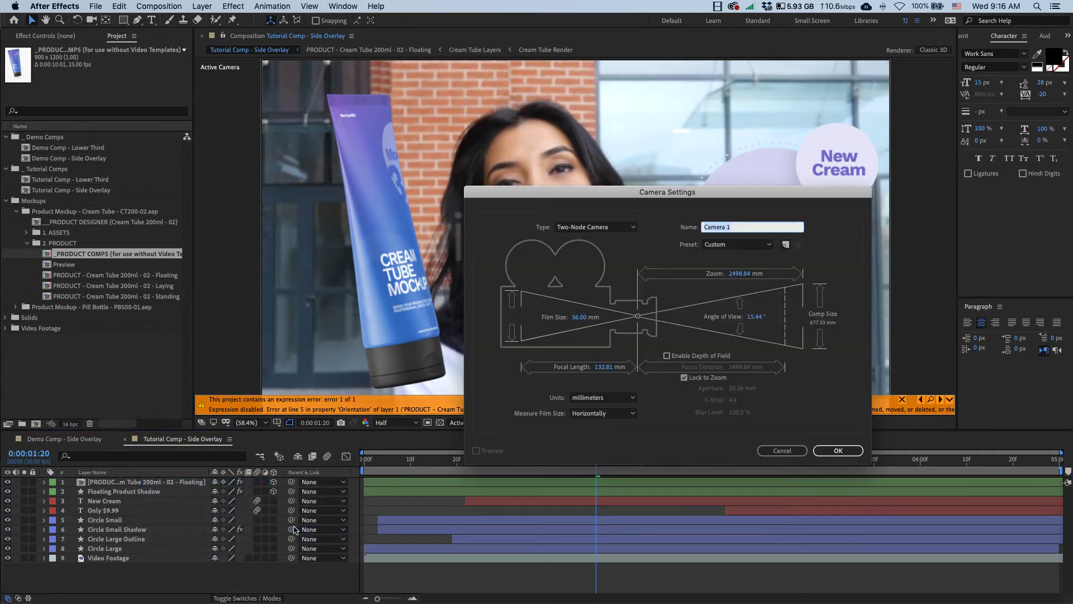
pyautogui.press('Return')
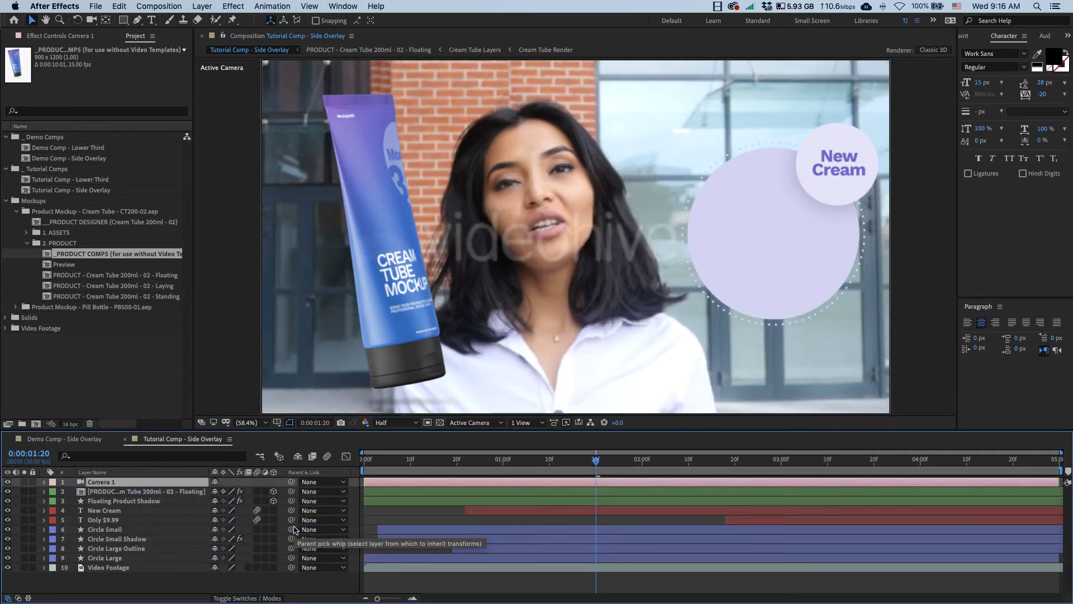
# Scale the floating tube layer to 33% and position it over the large circle, using Demo Comp - Side Overlay as the placement reference
pyautogui.click(141, 492)
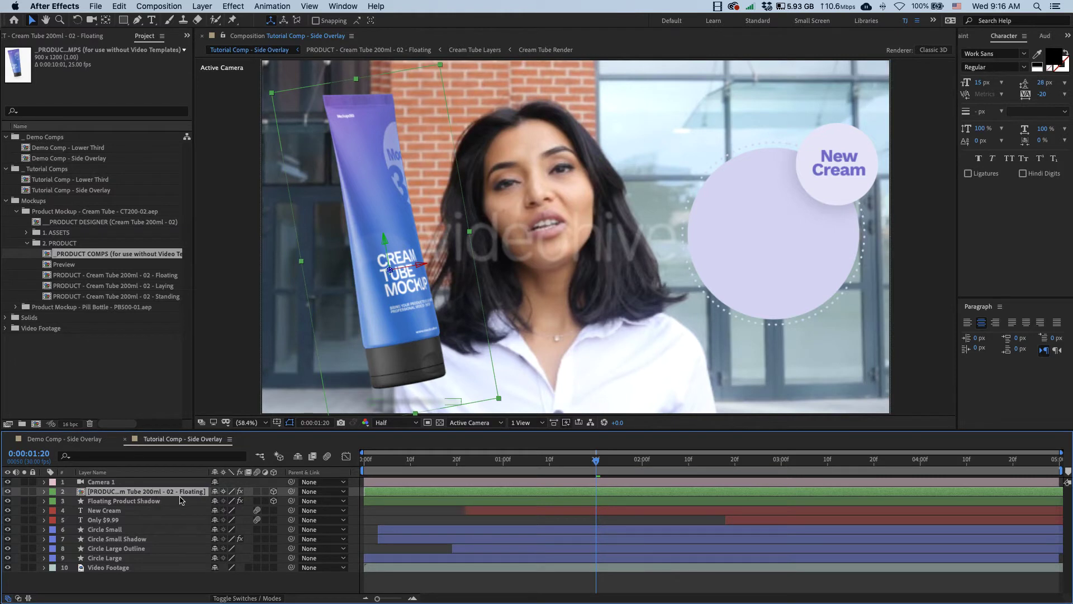
pyautogui.press('s')
pyautogui.moveTo(251, 502); pyautogui.dragTo(245, 512)
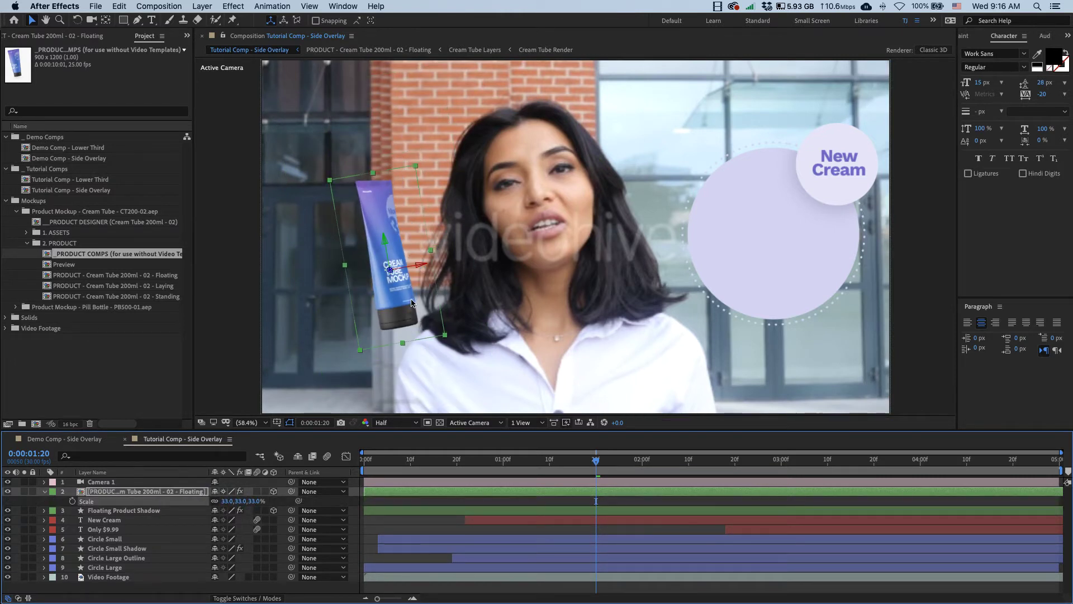
pyautogui.moveTo(409, 305); pyautogui.dragTo(768, 248)
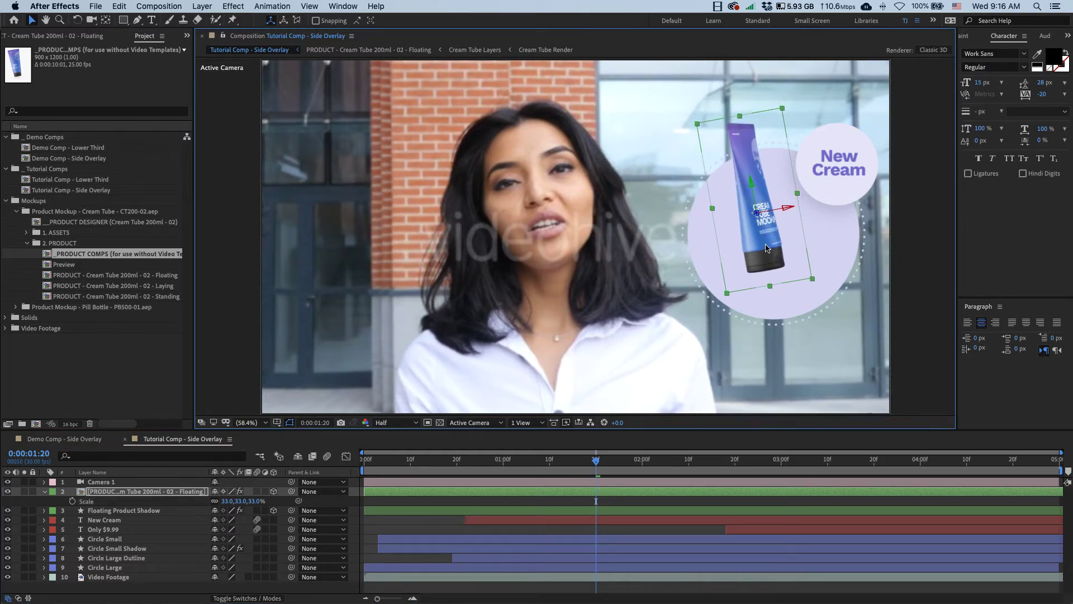
pyautogui.click(91, 440)
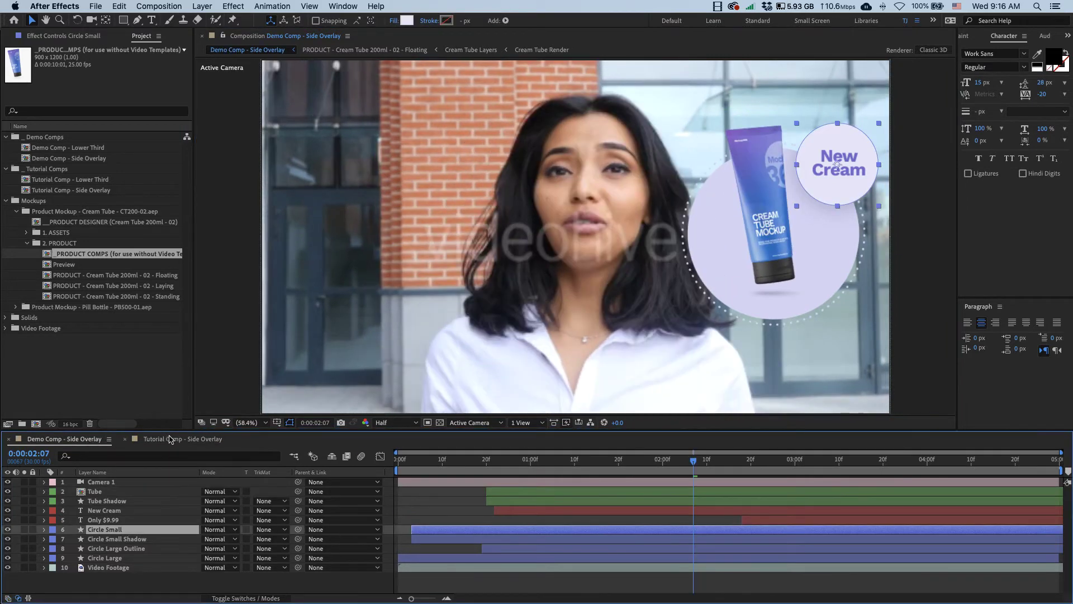
pyautogui.click(172, 440)
pyautogui.click(775, 238)
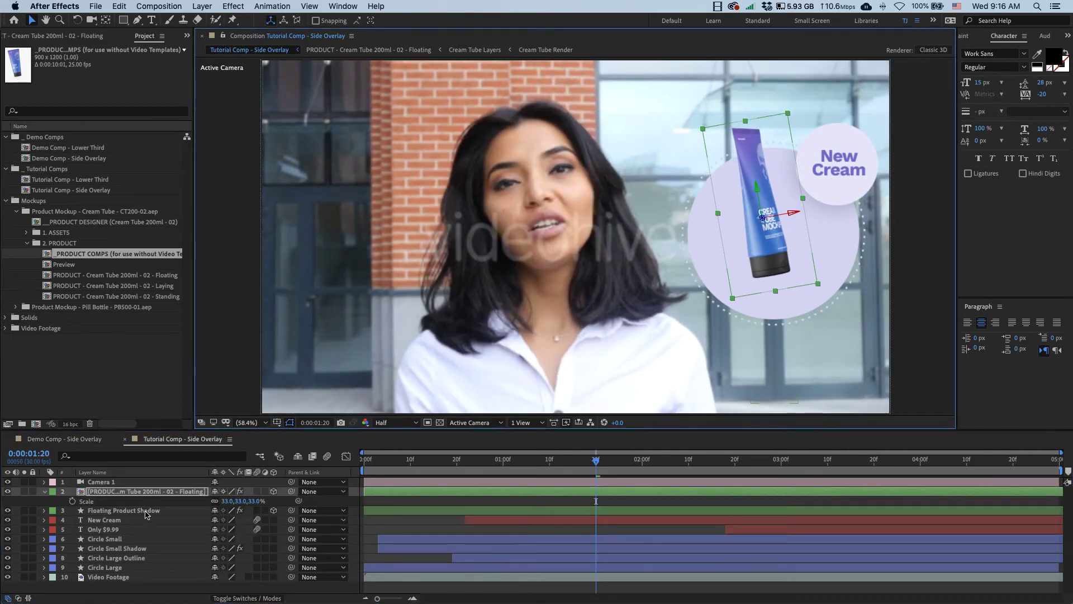
# Move the Floating Product Shadow layer up to sit just beneath the tube's cap inside the large circle
pyautogui.click(162, 509)
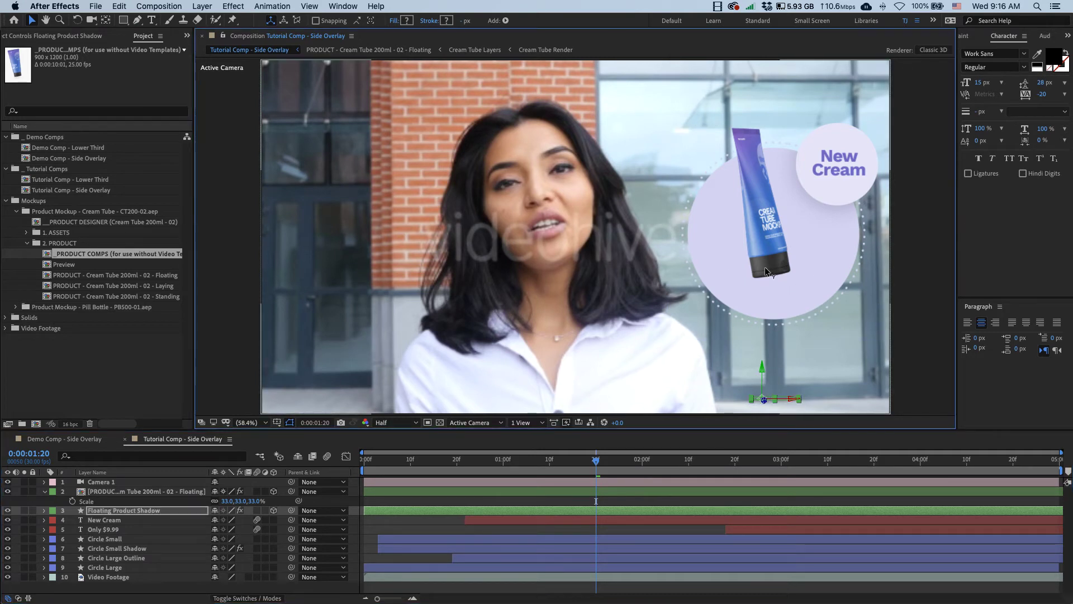
pyautogui.moveTo(765, 266); pyautogui.dragTo(763, 278)
pyautogui.click(755, 204)
pyautogui.moveTo(776, 191)
pyautogui.mouseDown()
pyautogui.moveTo(740, 188)
pyautogui.moveTo(782, 191)
pyautogui.mouseUp()
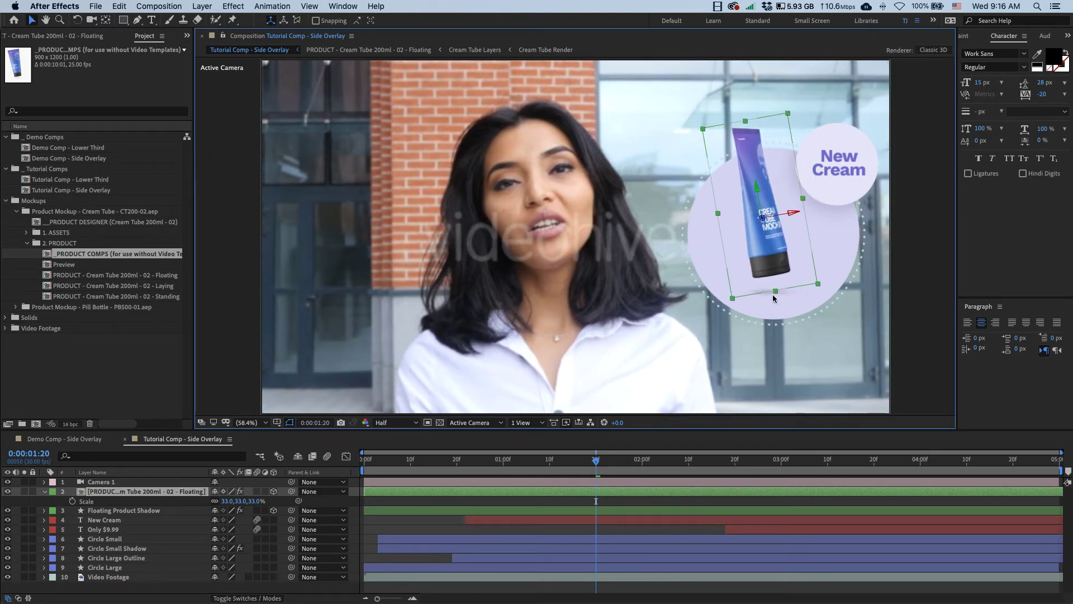
pyautogui.click(785, 350)
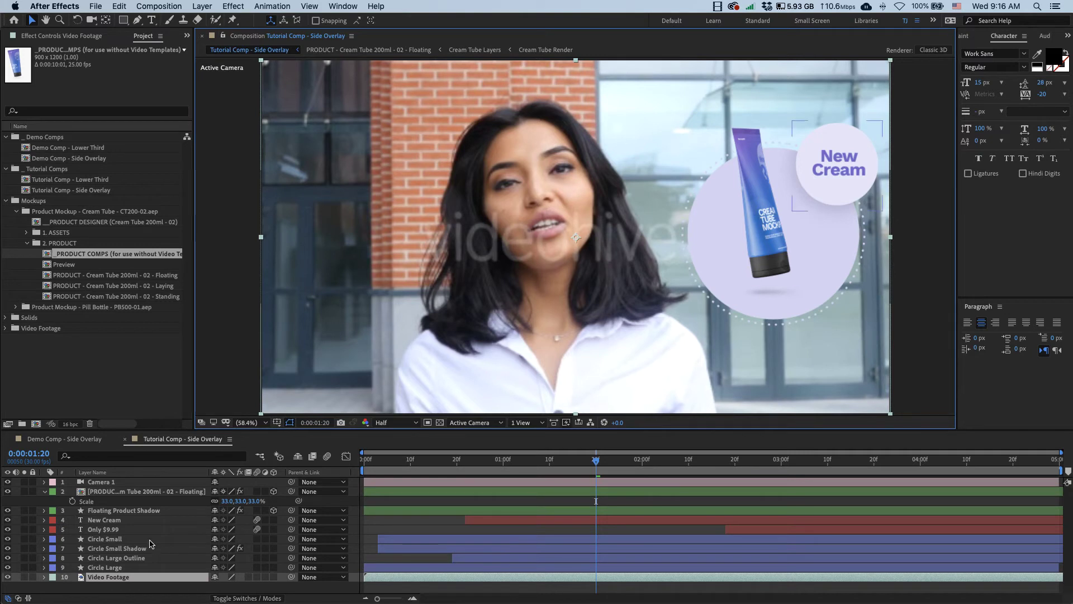
# Collapse the floating tube layer's properties, then rename that layer Tube and the Floating Product Shadow layer Shadow
pyautogui.click(44, 492)
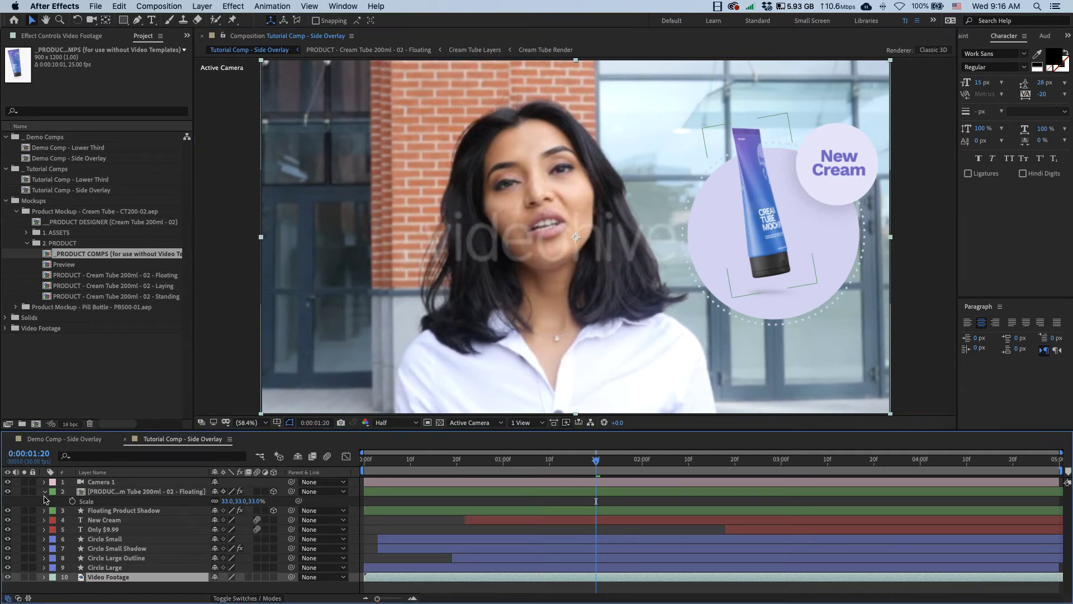
pyautogui.click(125, 493)
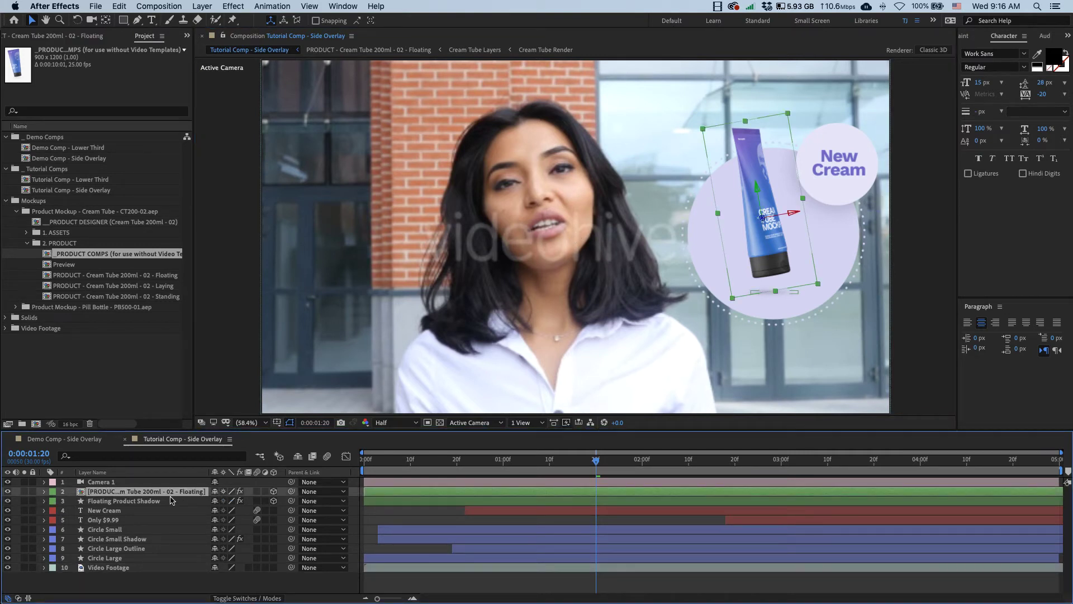
pyautogui.press('Return')
pyautogui.write('Tube')
pyautogui.press('Return')
pyautogui.click(148, 500)
pyautogui.press('Return')
pyautogui.write('Sha')
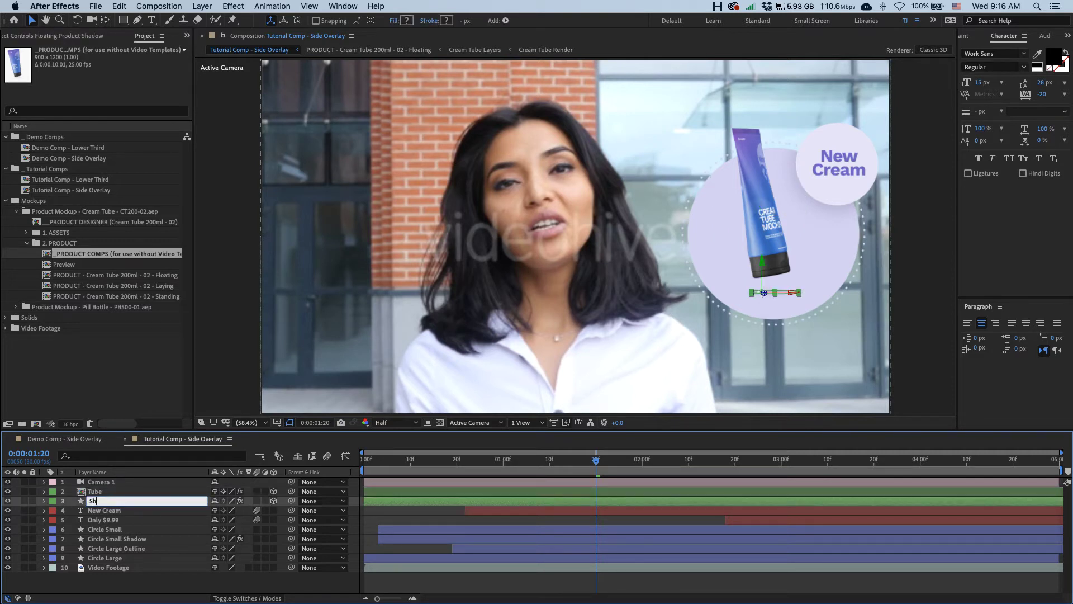
pyautogui.press('Return')
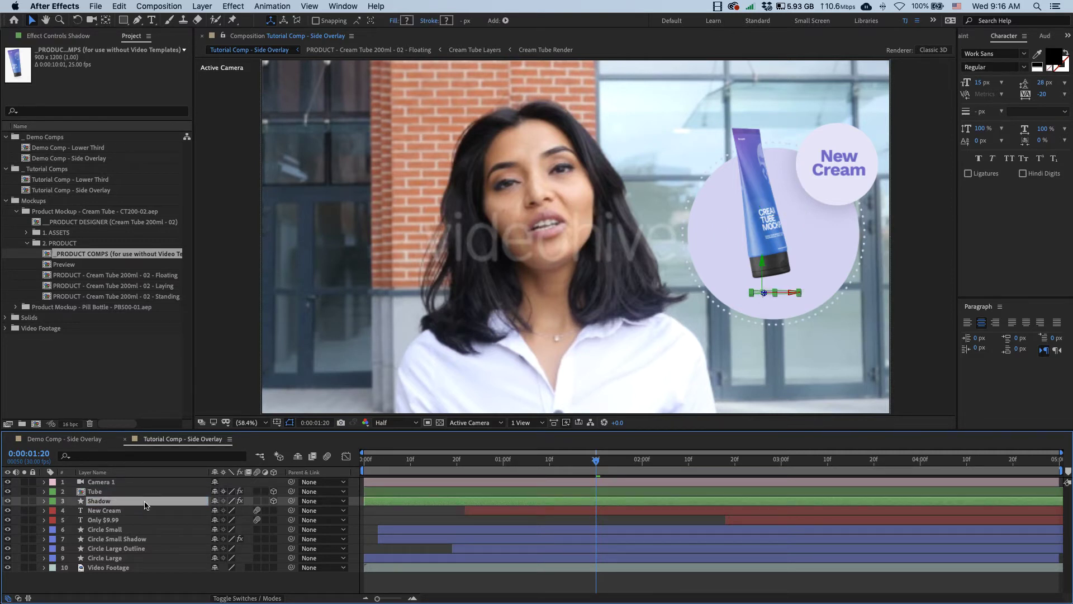
# Trim the start of the Tube and Shadow layers to 0:00:00:20
pyautogui.click(124, 493)
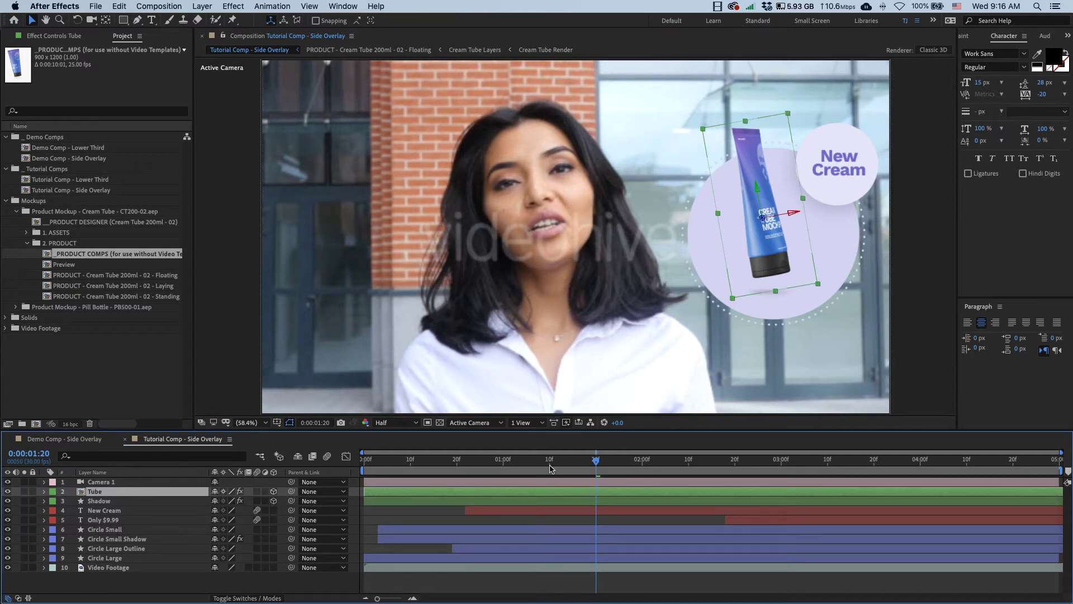
pyautogui.moveTo(551, 469); pyautogui.dragTo(470, 468)
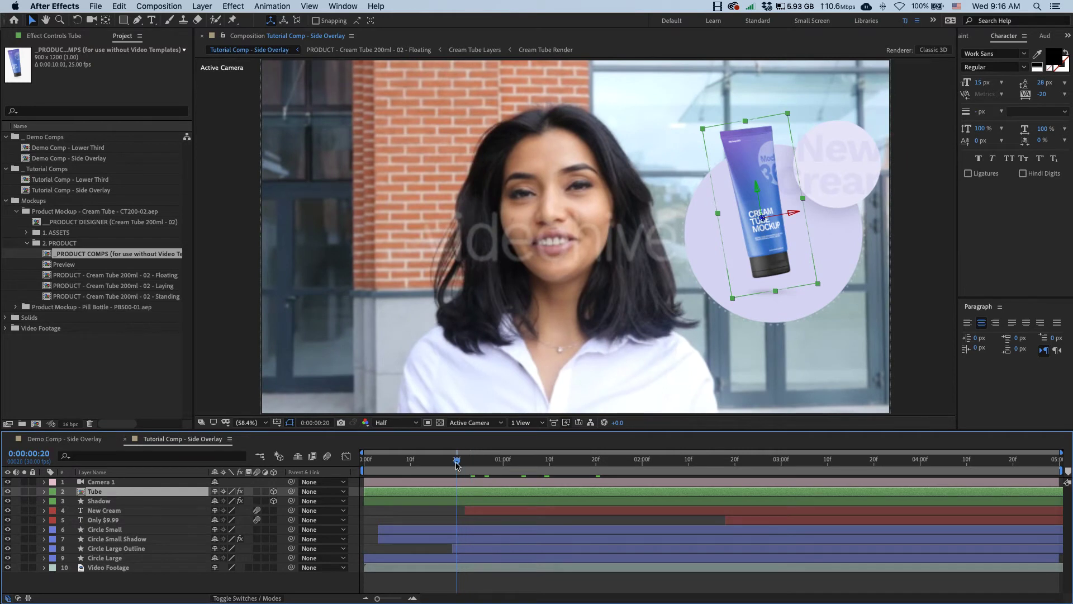
pyautogui.keyDown('shift'); pyautogui.click(459, 500); pyautogui.keyUp('shift')
pyautogui.hotkey('alt', '[')
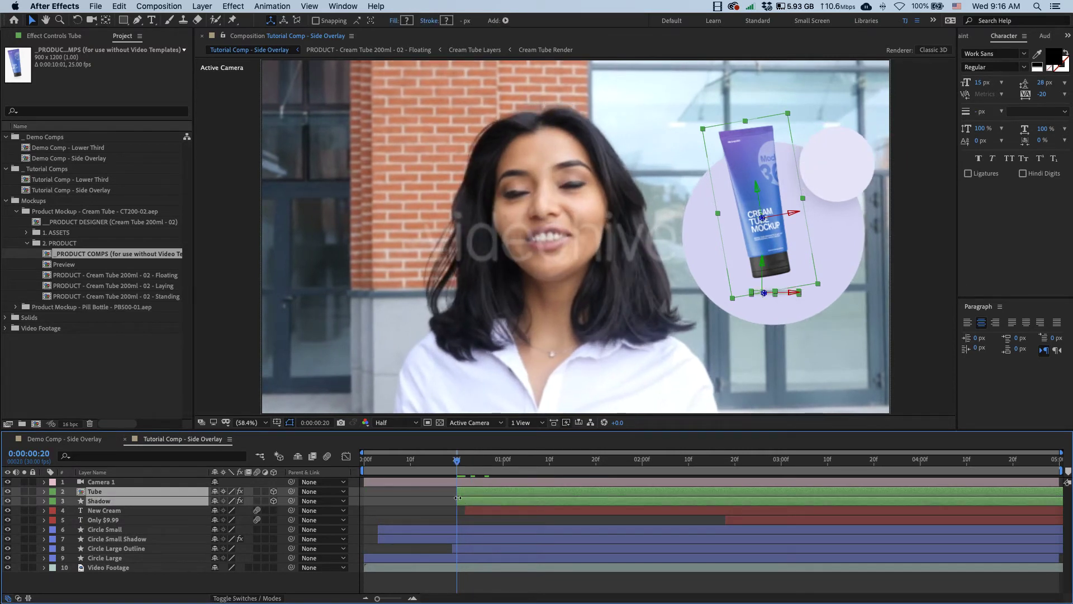
# Keyframe the Tube layer's current Position at 0:00:02:00 and again at 0:00:00:20
pyautogui.click(439, 501)
pyautogui.click(468, 492)
pyautogui.press('p')
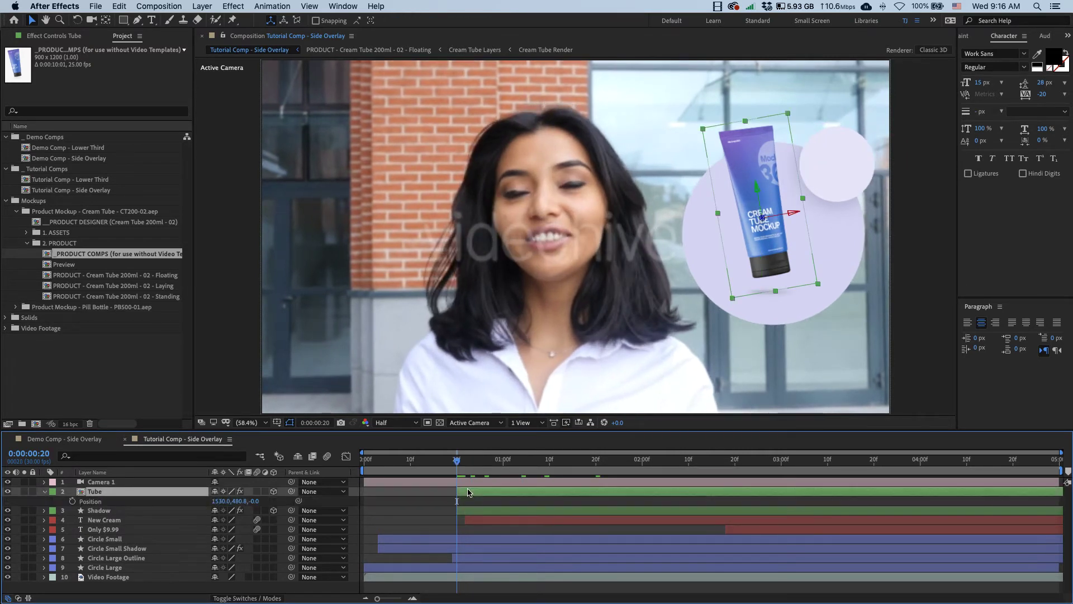
pyautogui.click(646, 462)
pyautogui.click(72, 501)
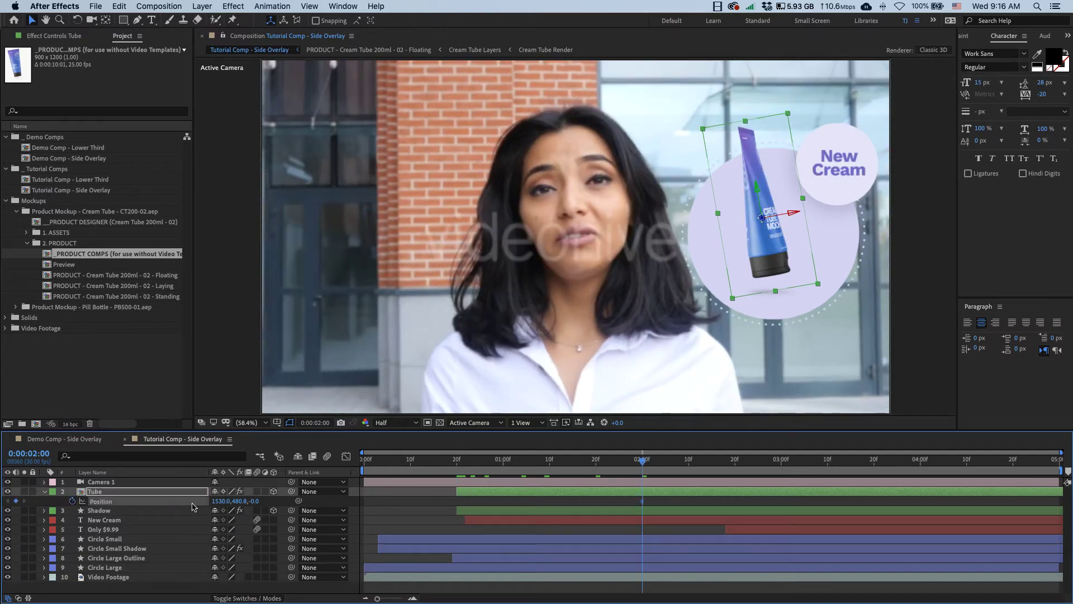
pyautogui.click(457, 461)
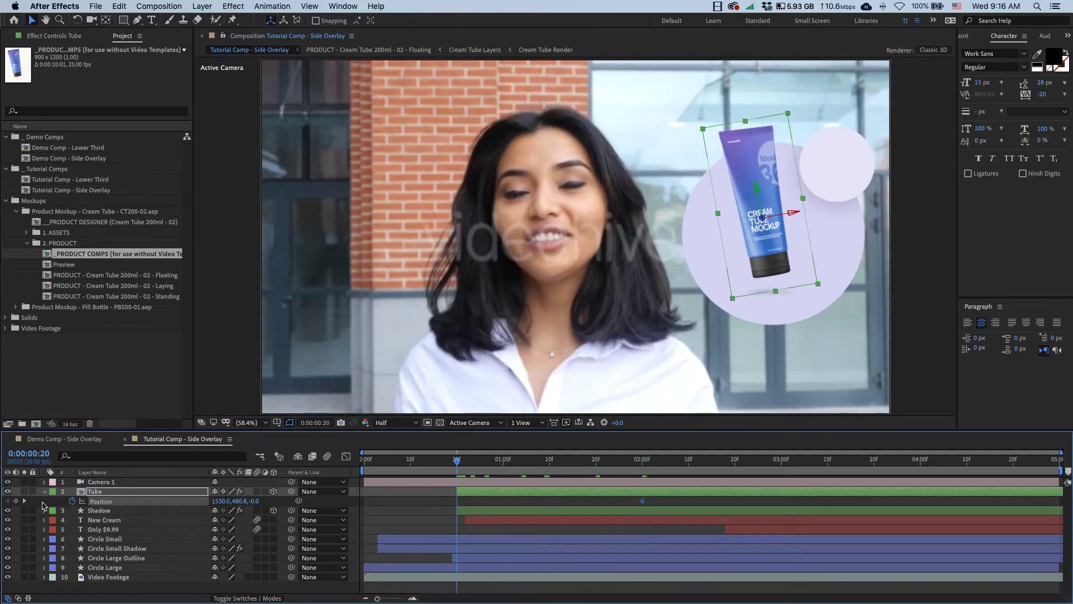
# Add a Tube Position keyframe at 0:00:01:00 and move the tube slightly lower there
pyautogui.click(536, 463)
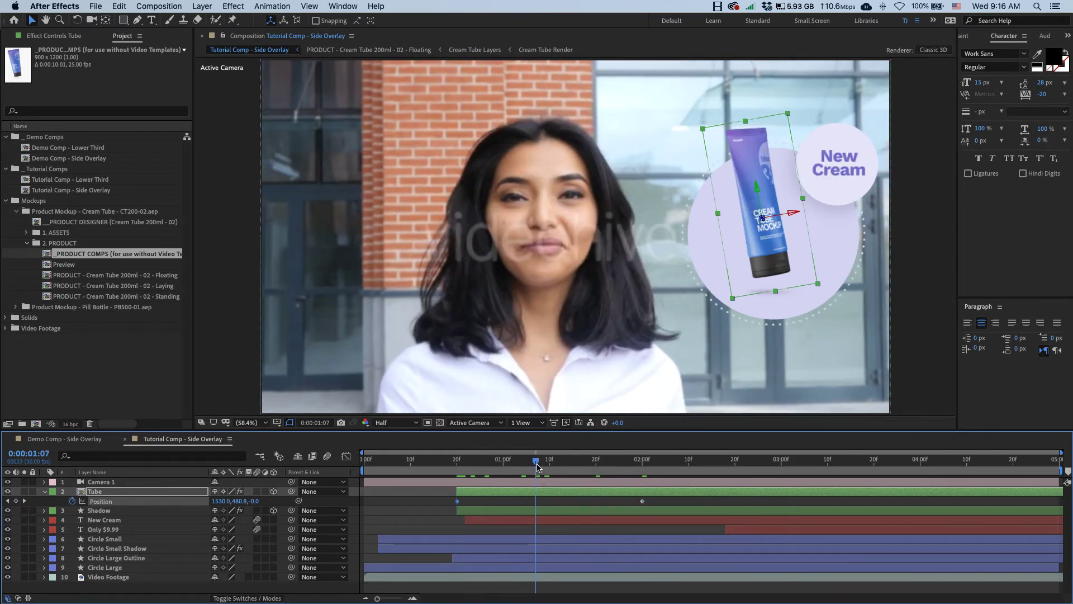
pyautogui.moveTo(536, 463); pyautogui.dragTo(504, 463)
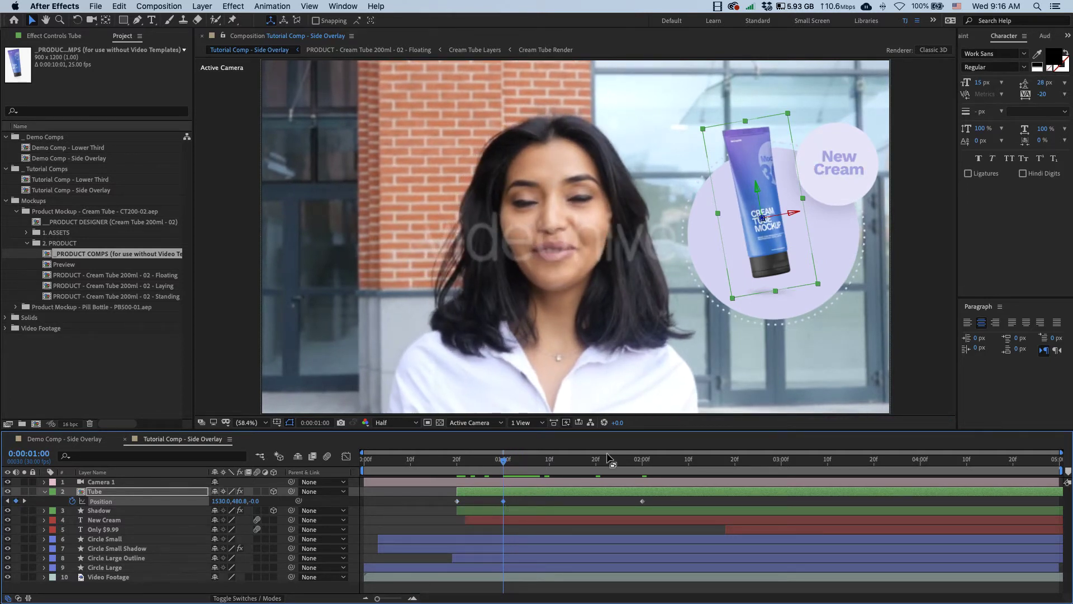
pyautogui.moveTo(778, 246); pyautogui.dragTo(777, 252)
# At 0:00:00:20, raise the tube to a Position of about 1526.6, 229.3, then scrub to 0:00:01:17 to check its drop
pyautogui.moveTo(499, 461); pyautogui.dragTo(461, 461)
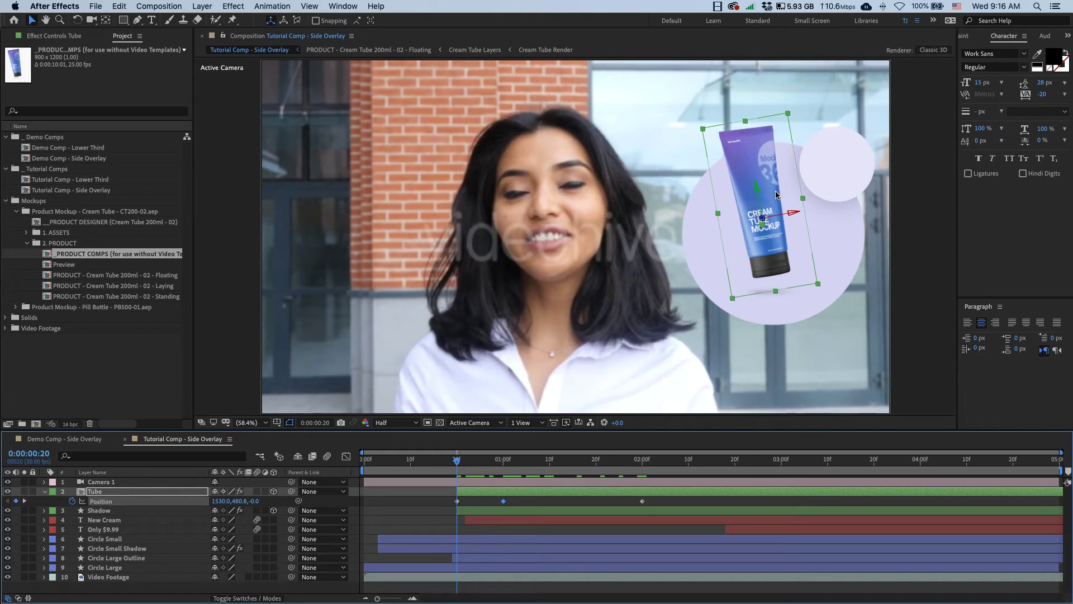
pyautogui.moveTo(775, 196); pyautogui.dragTo(771, 119)
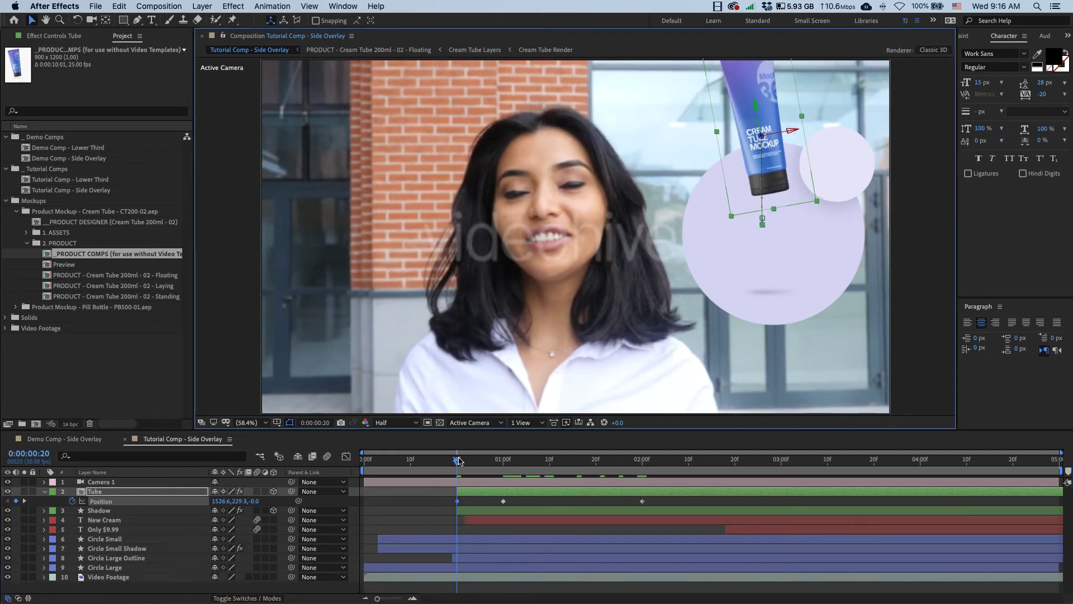
pyautogui.moveTo(458, 461); pyautogui.dragTo(582, 488)
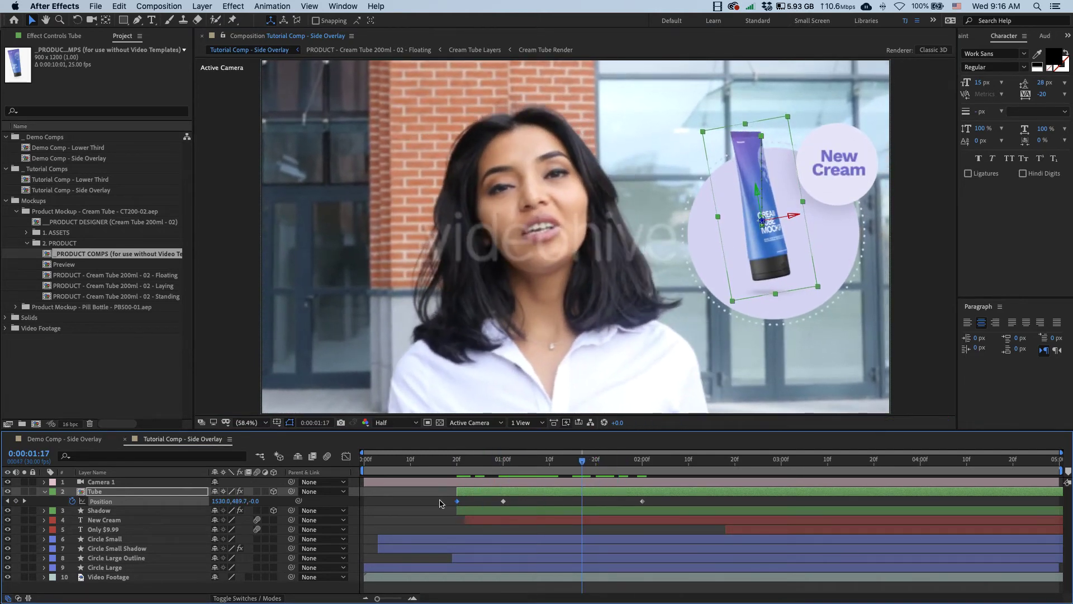
# Adjust the Keyframe Interpolation of all three Tube Position keyframes together and deselect them
pyautogui.moveTo(439, 503); pyautogui.dragTo(674, 523)
pyautogui.rightClick(643, 502)
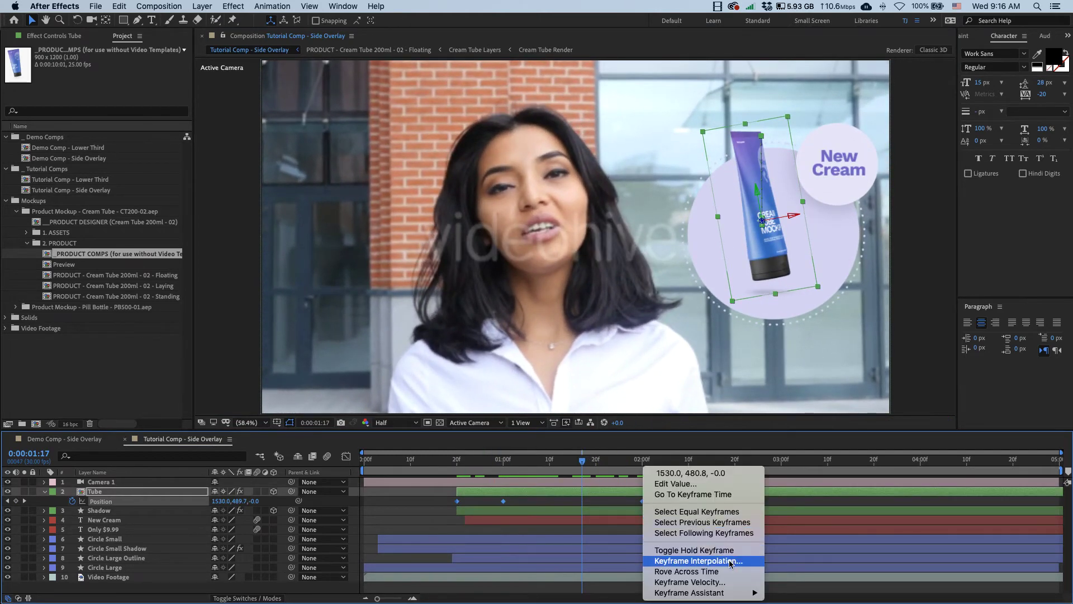
pyautogui.click(730, 561)
pyautogui.click(709, 263)
pyautogui.click(706, 266)
pyautogui.click(732, 334)
pyautogui.click(553, 493)
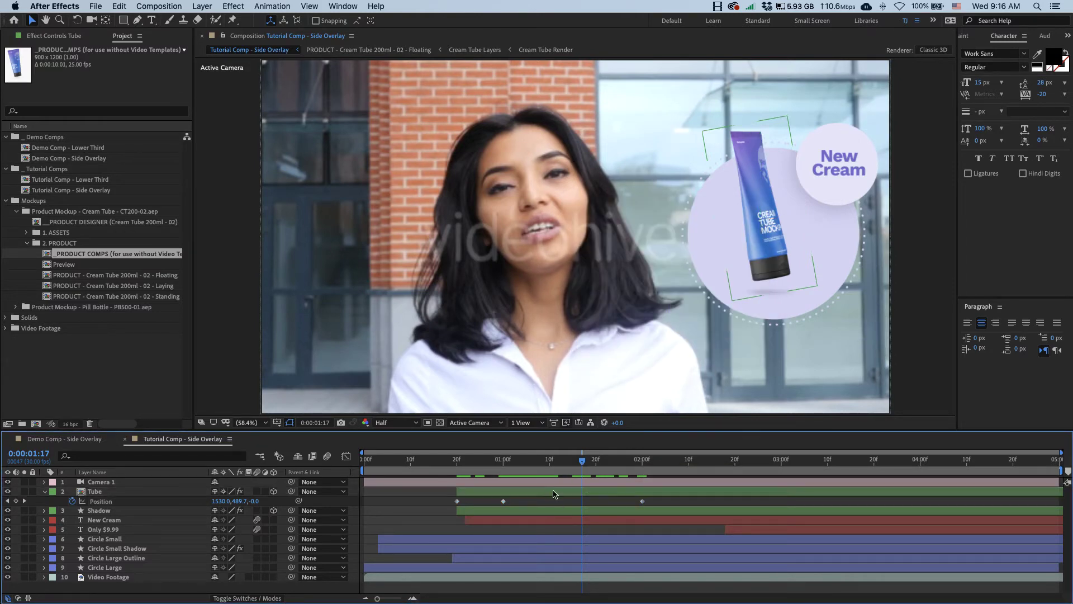
# Apply Easy Ease In to the Tube's Position keyframe at 0:00:02:00 and Easy Ease to the one at 0:00:01:00
pyautogui.rightClick(643, 502)
pyautogui.moveTo(698, 589)
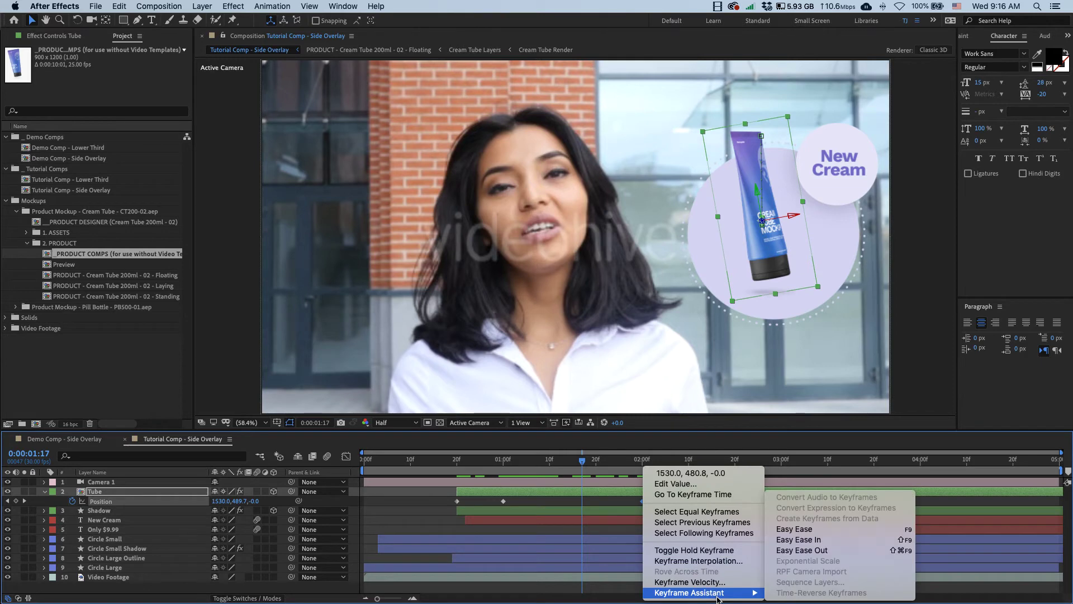
pyautogui.click(802, 542)
pyautogui.rightClick(504, 501)
pyautogui.click(502, 502)
pyautogui.rightClick(503, 501)
pyautogui.moveTo(576, 593)
pyautogui.click(671, 529)
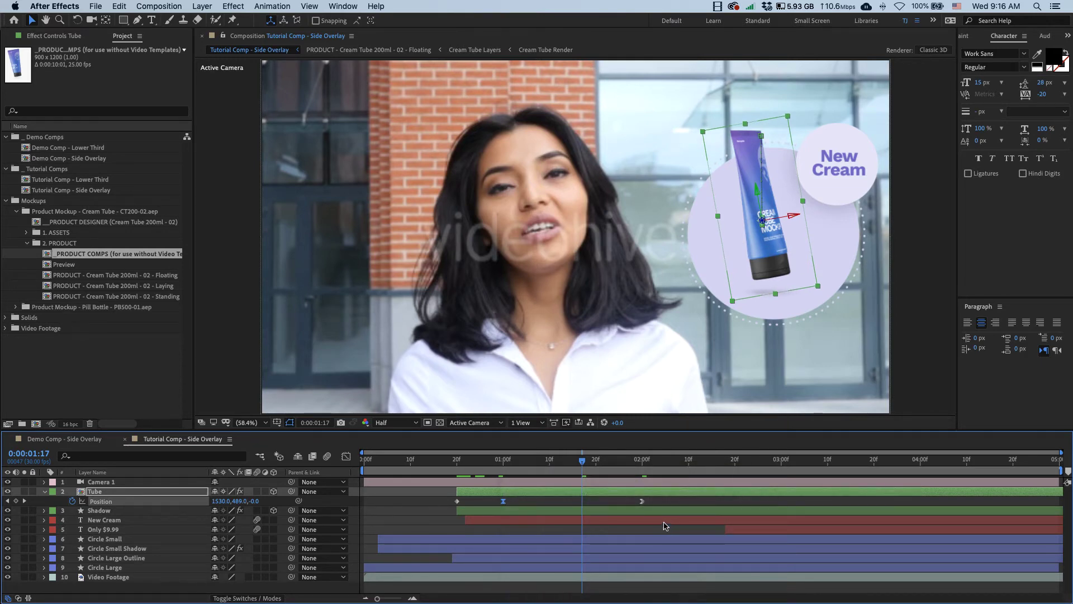
pyautogui.click(570, 506)
# Reshape the Tube's Position speed curve so the movement settles gradually, lengthening the ease into the last keyframe, then return to the keyframe view
pyautogui.click(346, 456)
pyautogui.click(346, 457)
pyautogui.click(145, 500)
pyautogui.click(347, 458)
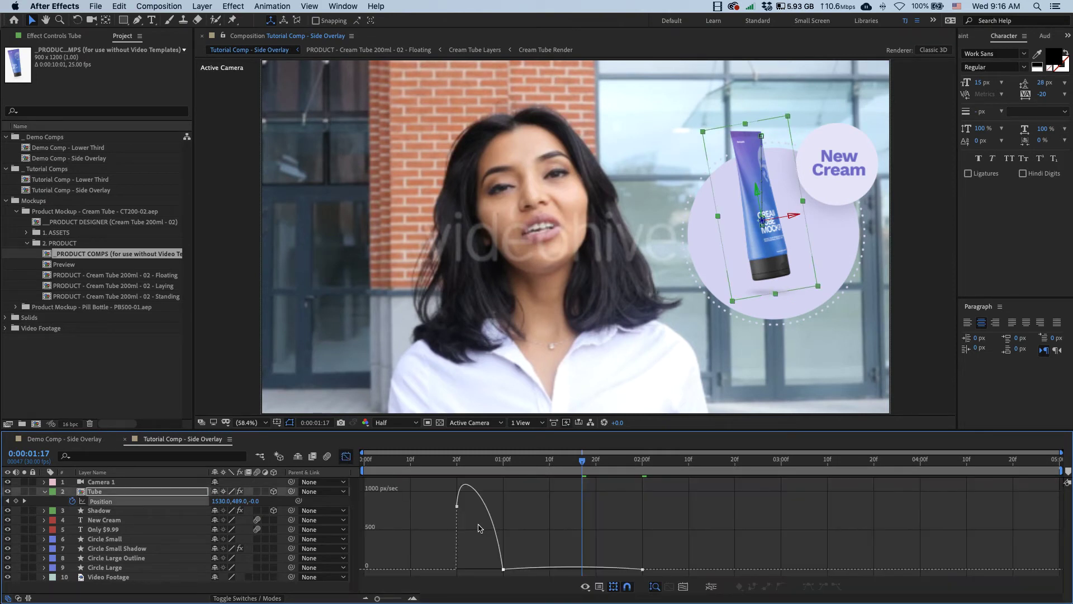
pyautogui.click(456, 506)
pyautogui.moveTo(491, 558); pyautogui.dragTo(514, 569)
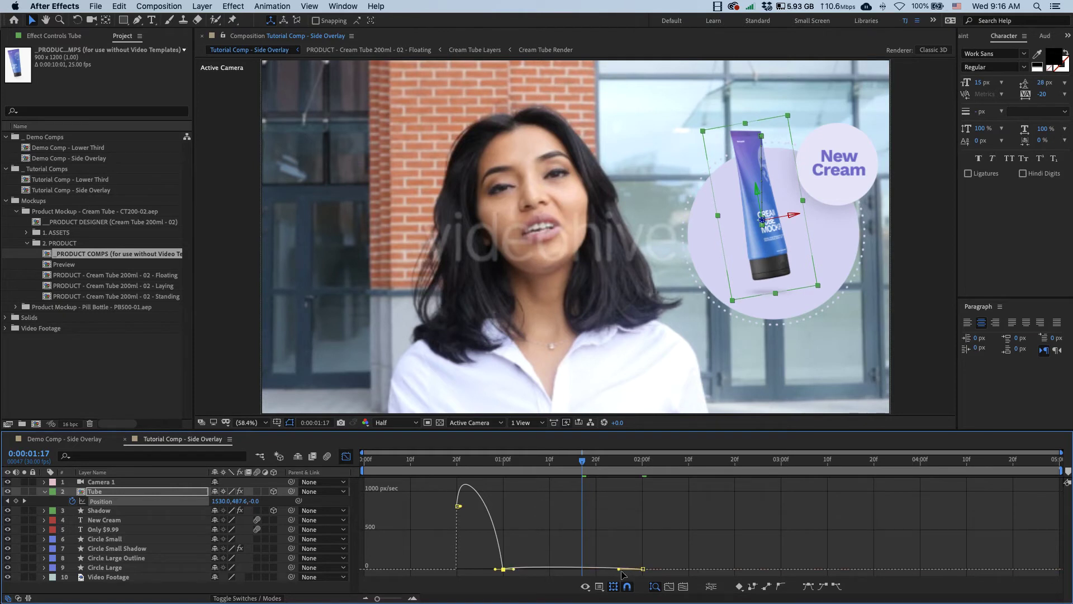
pyautogui.moveTo(621, 571); pyautogui.dragTo(562, 573)
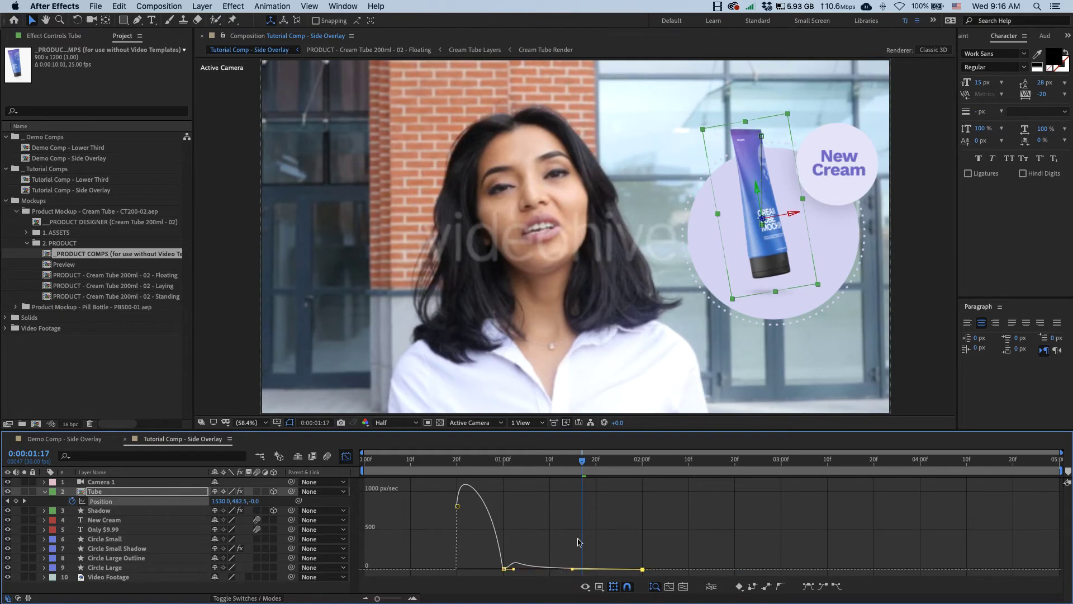
pyautogui.click(347, 458)
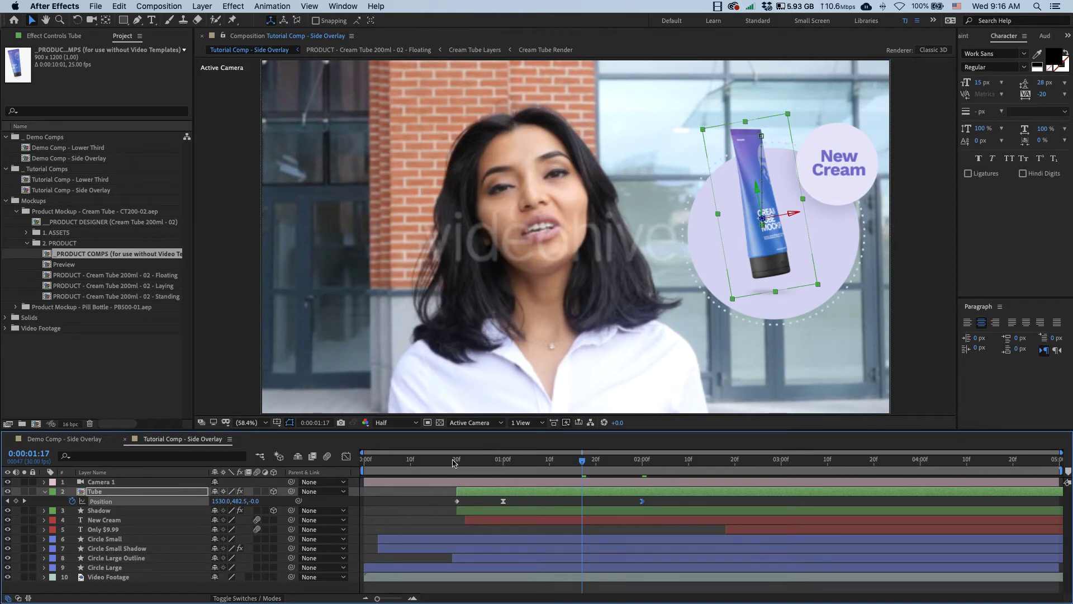
# Set the work area around the tube drop, from about 0:00:00:17 to 0:00:02:11, and preview it
pyautogui.moveTo(449, 463); pyautogui.dragTo(442, 465)
pyautogui.click(693, 463)
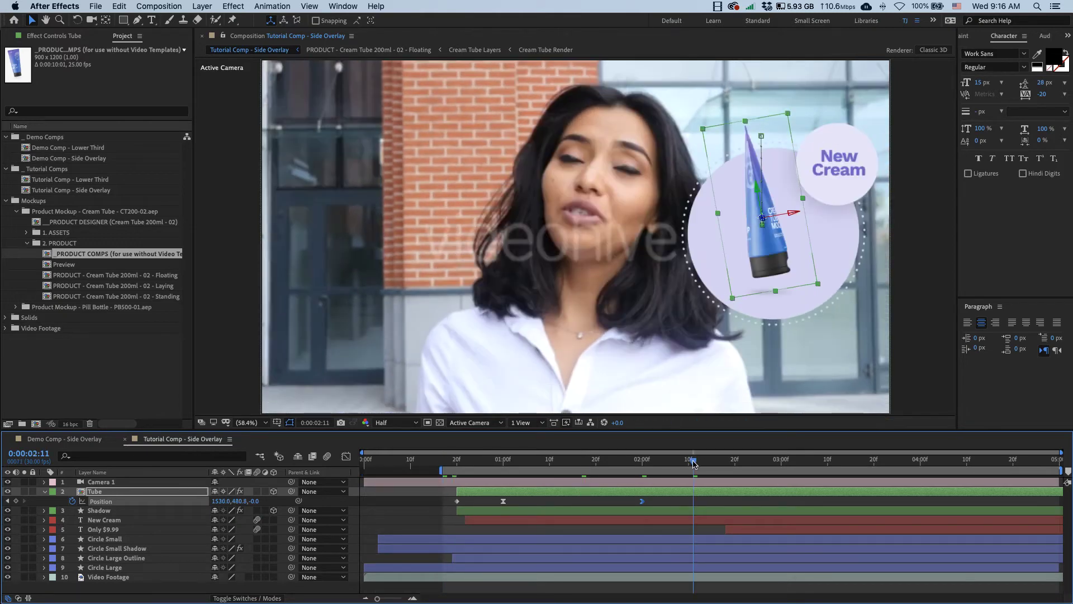
pyautogui.press('space')
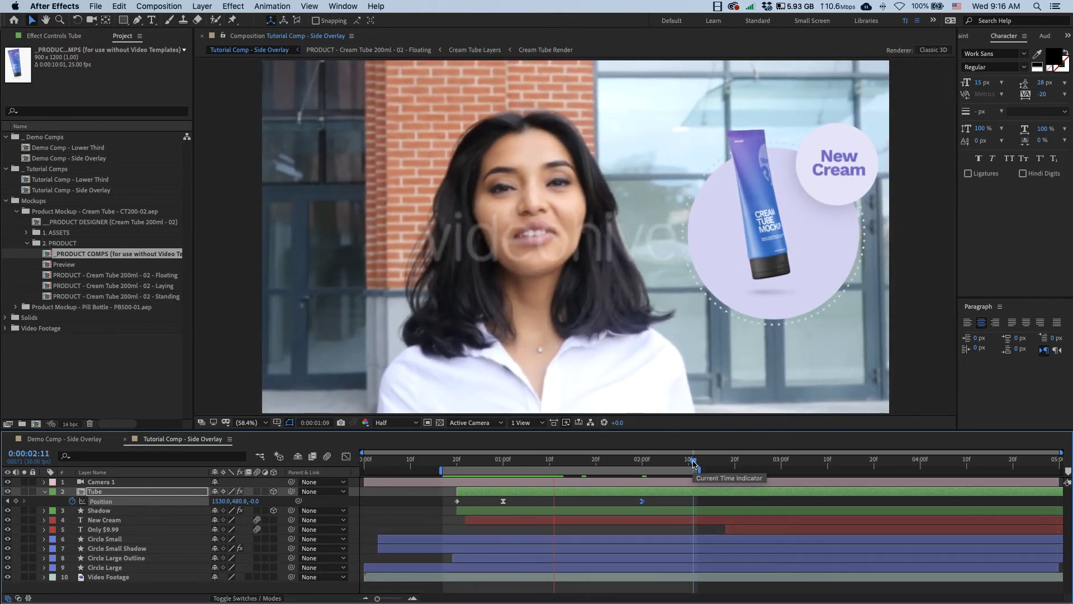
# Tighten the drop by moving the Tube's middle Position keyframe to 0:00:00:28 and the last one to 0:00:01:26
pyautogui.moveTo(693, 463); pyautogui.dragTo(495, 471)
pyautogui.click(127, 492)
pyautogui.click(66, 39)
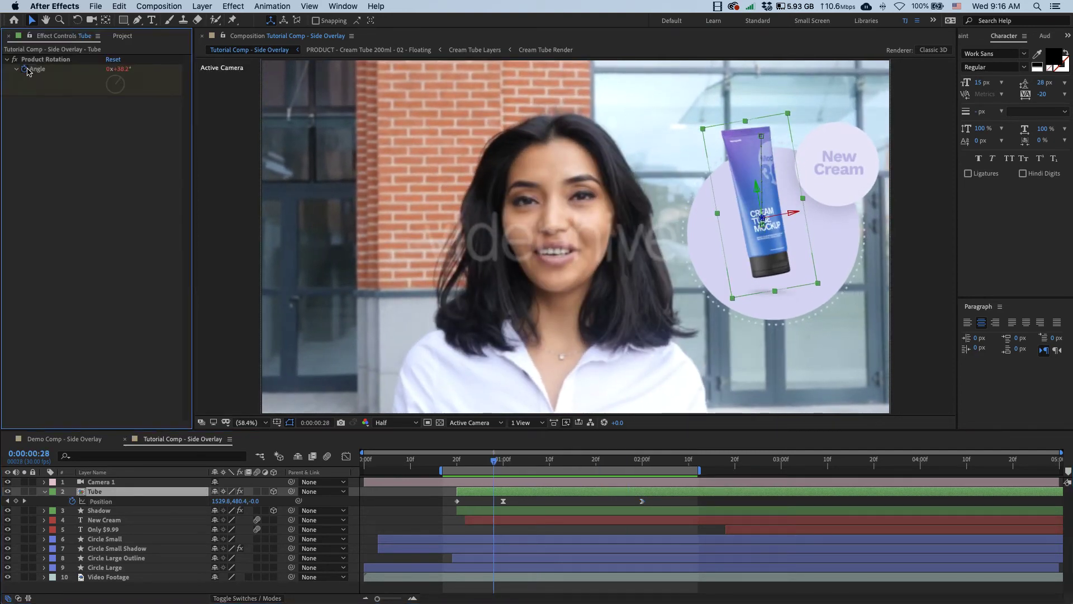
pyautogui.press('space')
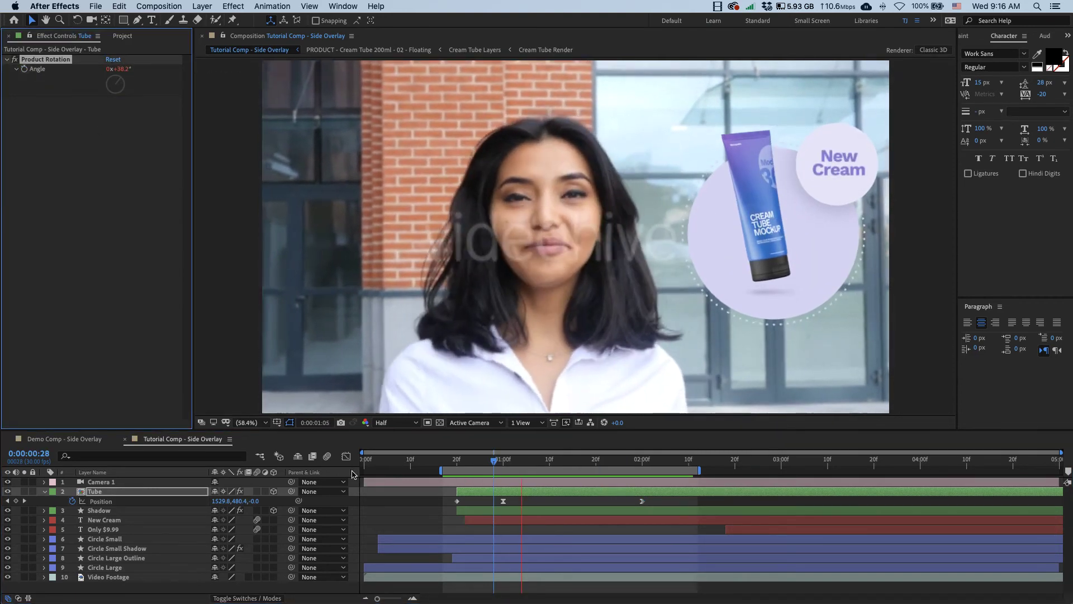
pyautogui.moveTo(504, 502); pyautogui.dragTo(493, 502)
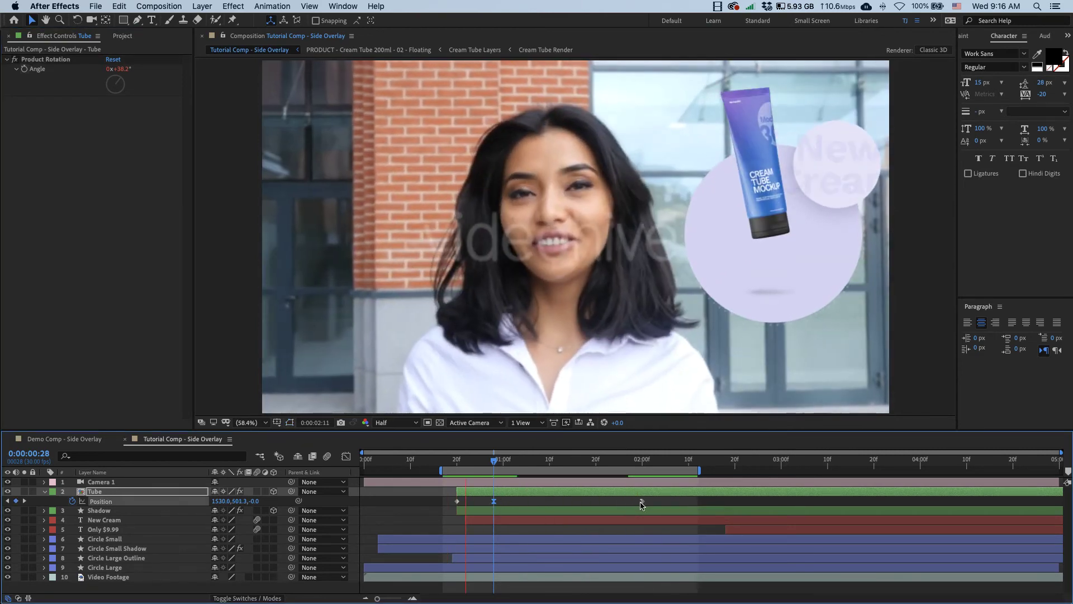
pyautogui.moveTo(642, 501); pyautogui.dragTo(624, 506)
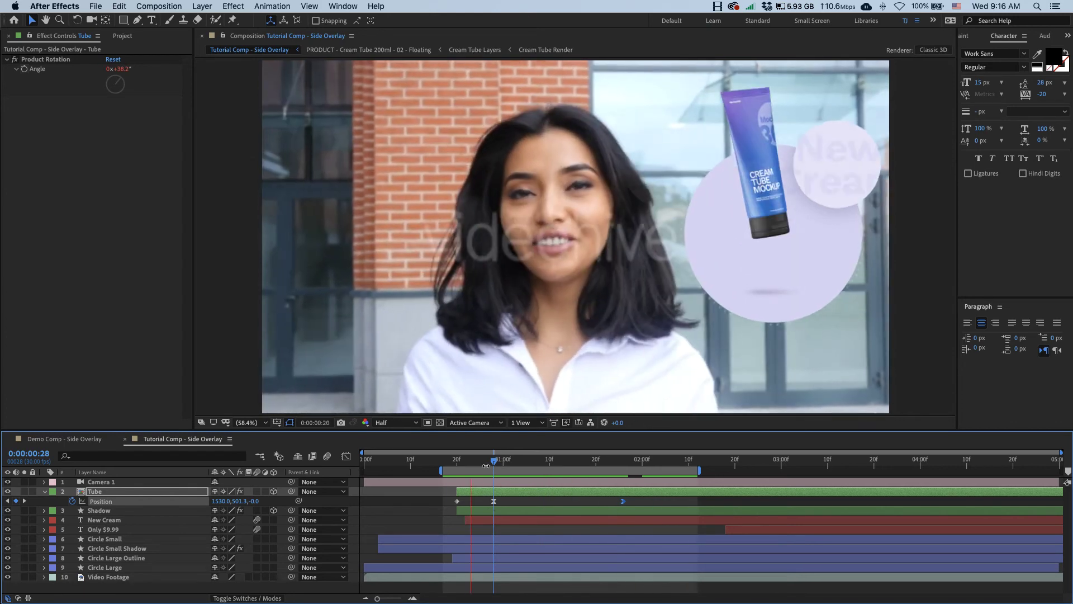
# Keyframe the Tube's Opacity at 0% on 0:00:00:20 and 100% on 0:00:00:26, and preview the fade-in
pyautogui.moveTo(493, 461); pyautogui.dragTo(485, 461)
pyautogui.press('t')
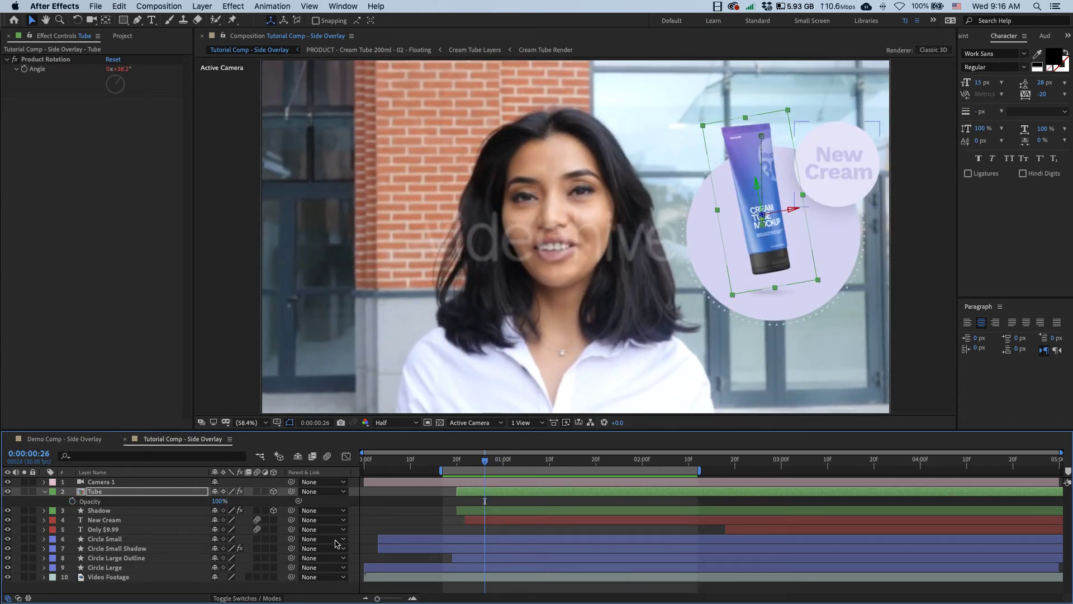
pyautogui.click(73, 501)
pyautogui.press('pageup')
pyautogui.press('pageup')
pyautogui.press('pageup')
pyautogui.press('pageup')
pyautogui.press('pageup')
pyautogui.press('pageup')
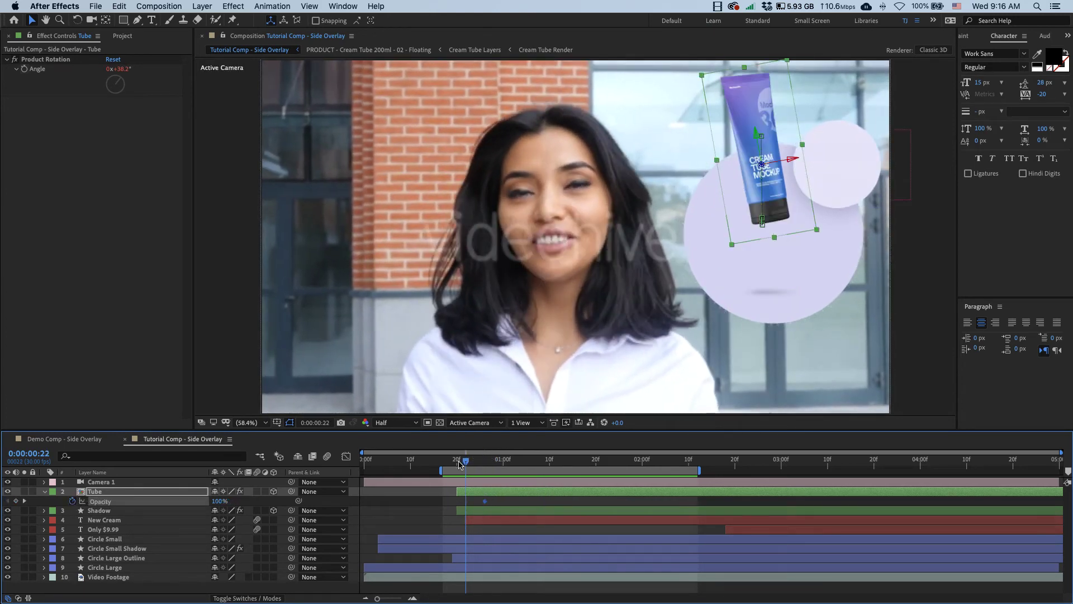
pyautogui.moveTo(216, 502); pyautogui.dragTo(67, 510)
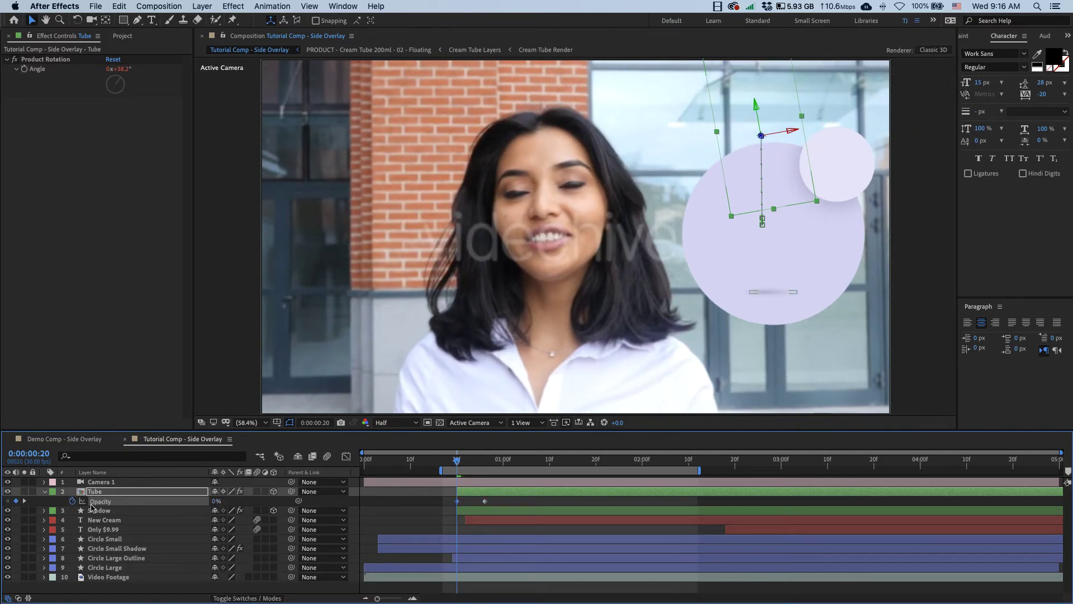
pyautogui.press('space')
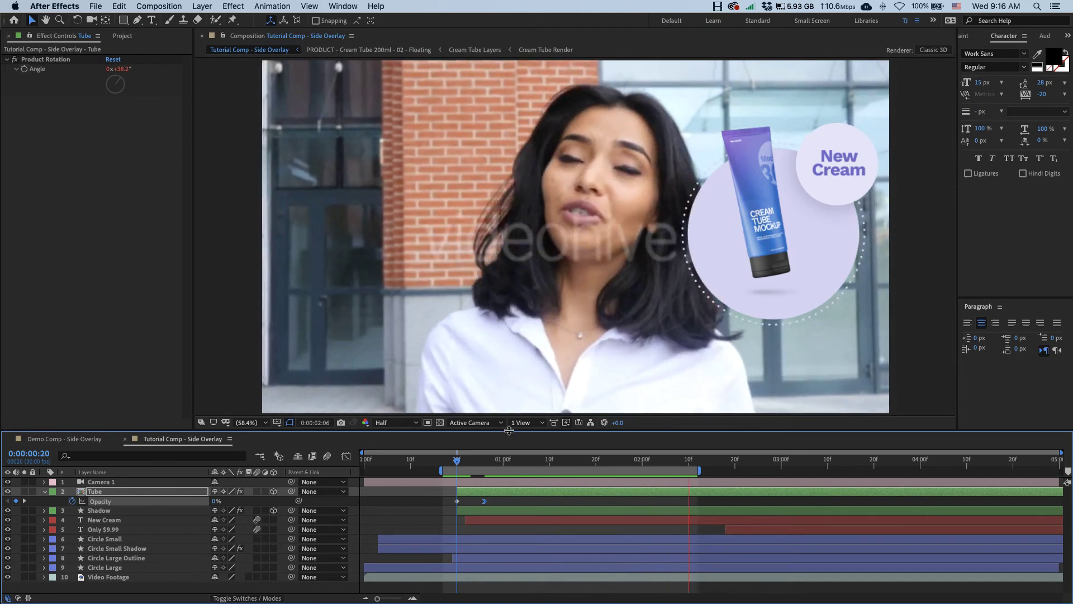
pyautogui.press('space')
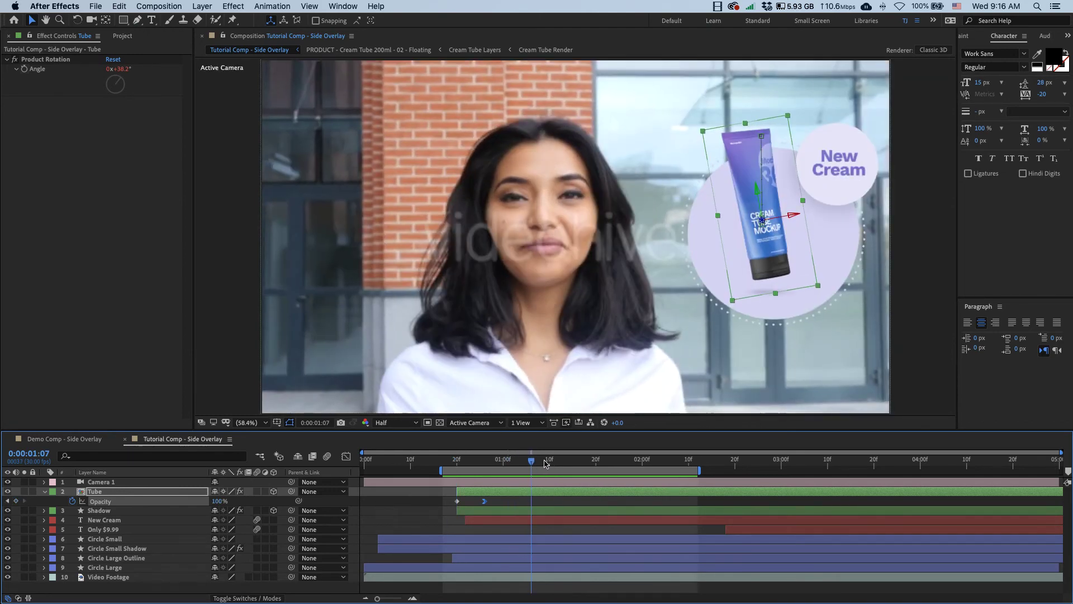
# Add Tube Z Rotation keyframes at 0:00:01:00 and 0:00:00:20, with all the layer's animated properties revealed
pyautogui.moveTo(547, 463); pyautogui.dragTo(505, 465)
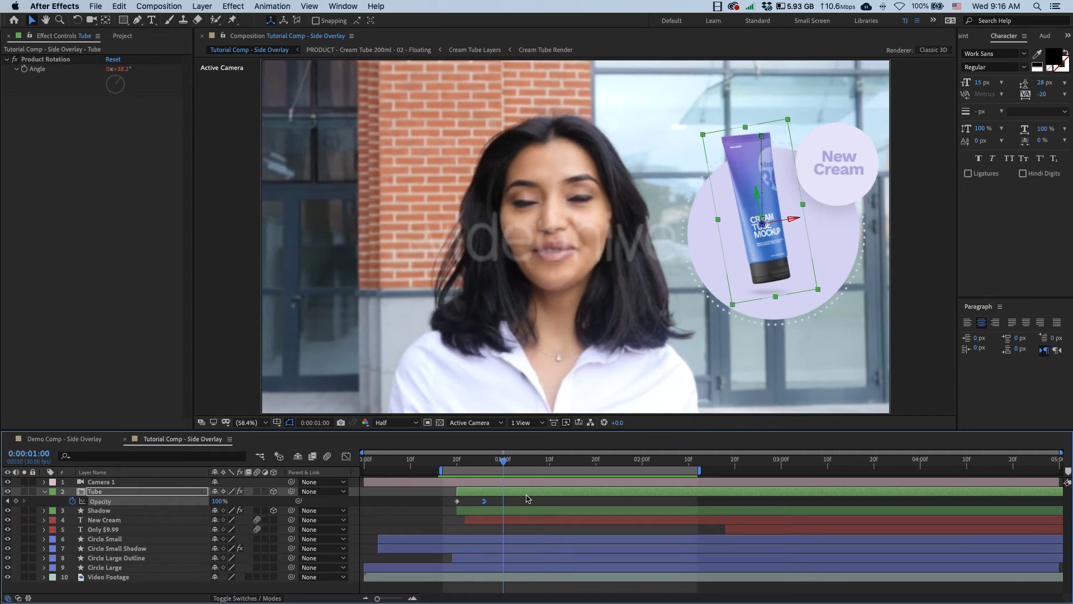
pyautogui.press('r')
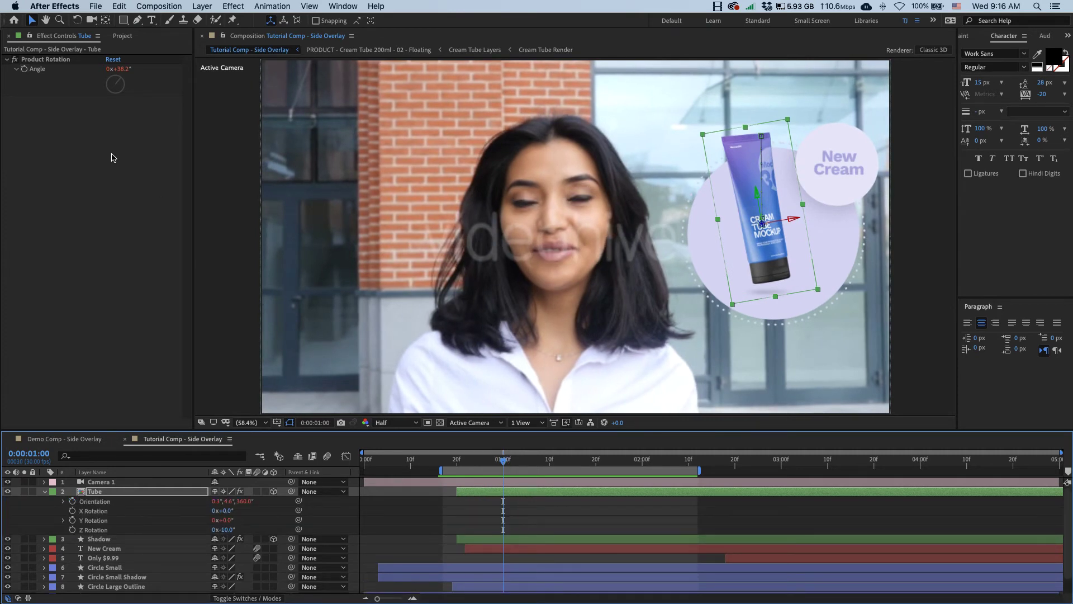
pyautogui.click(41, 62)
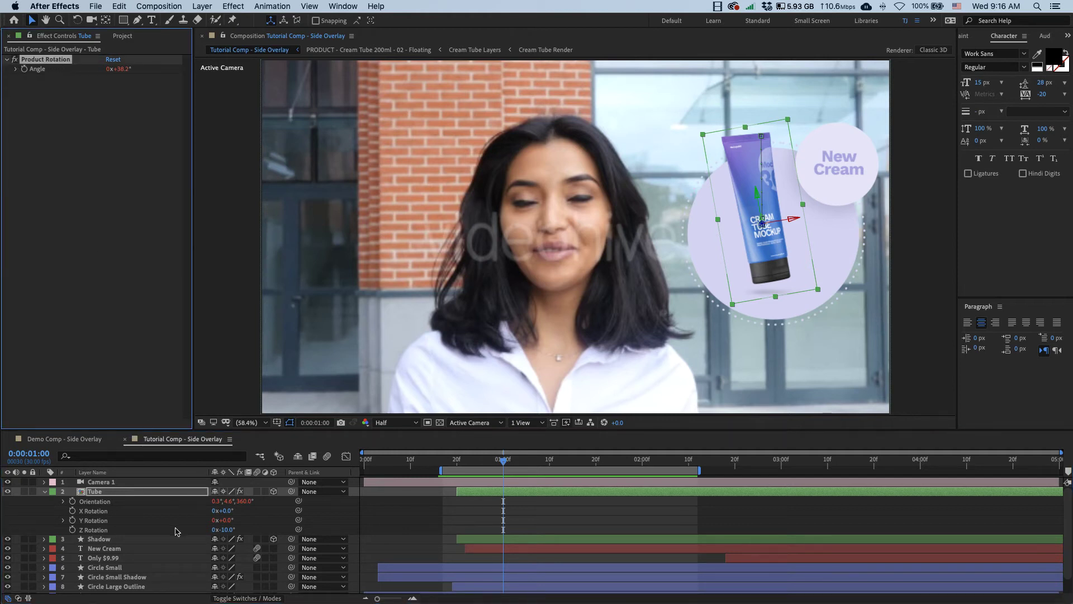
pyautogui.click(144, 530)
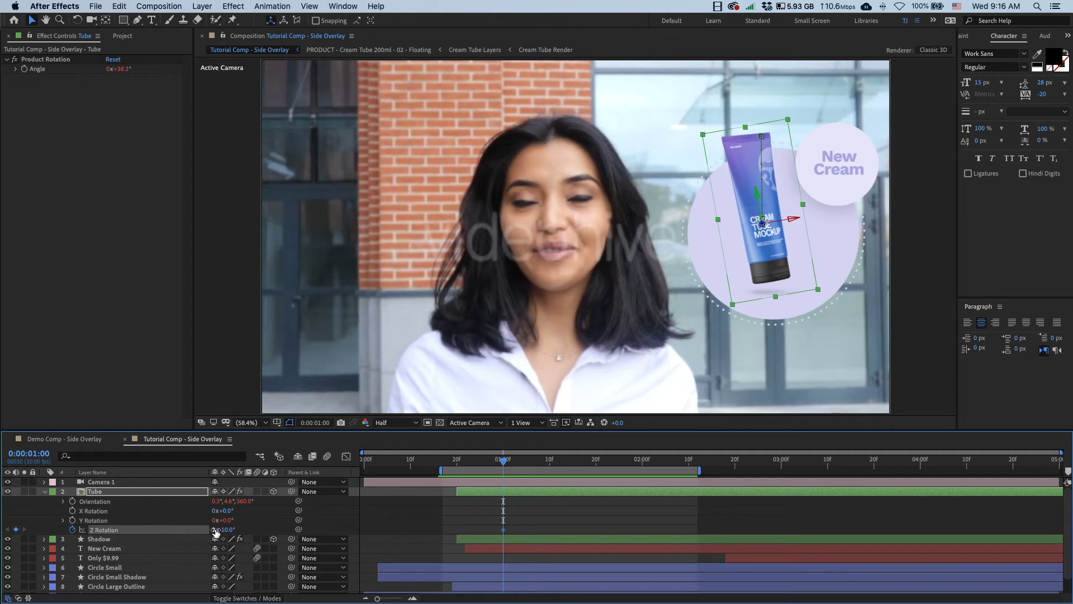
pyautogui.press('u')
pyautogui.moveTo(506, 521); pyautogui.dragTo(458, 521)
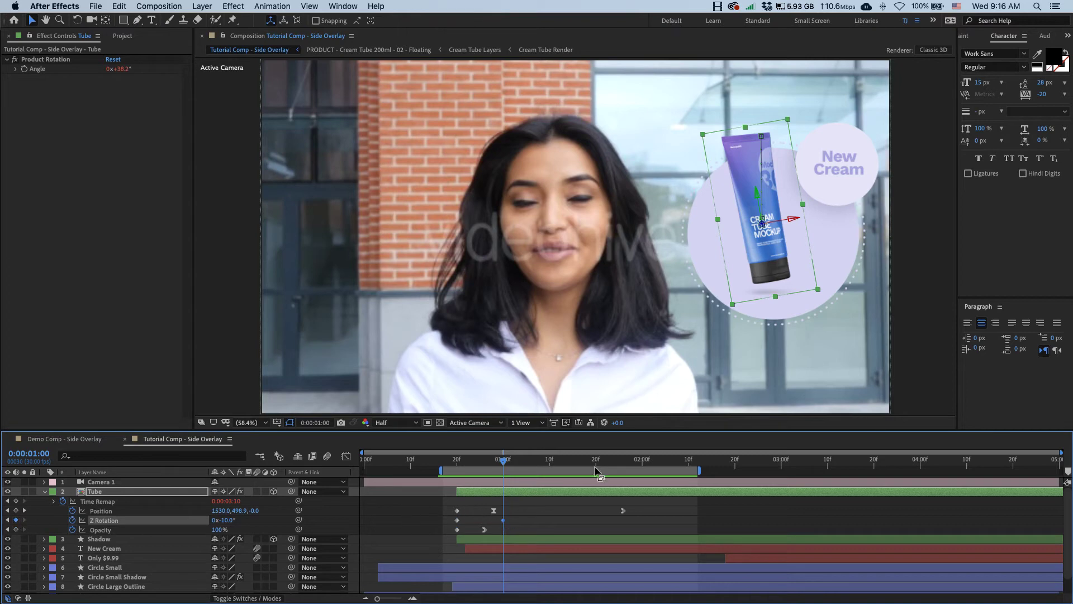
# Keyframe Z Rotation at 0:00:01:26, move the two earlier keyframes to 0:00:00:23 and 0:00:01:03, and set those to -1° and -14°
pyautogui.click(623, 463)
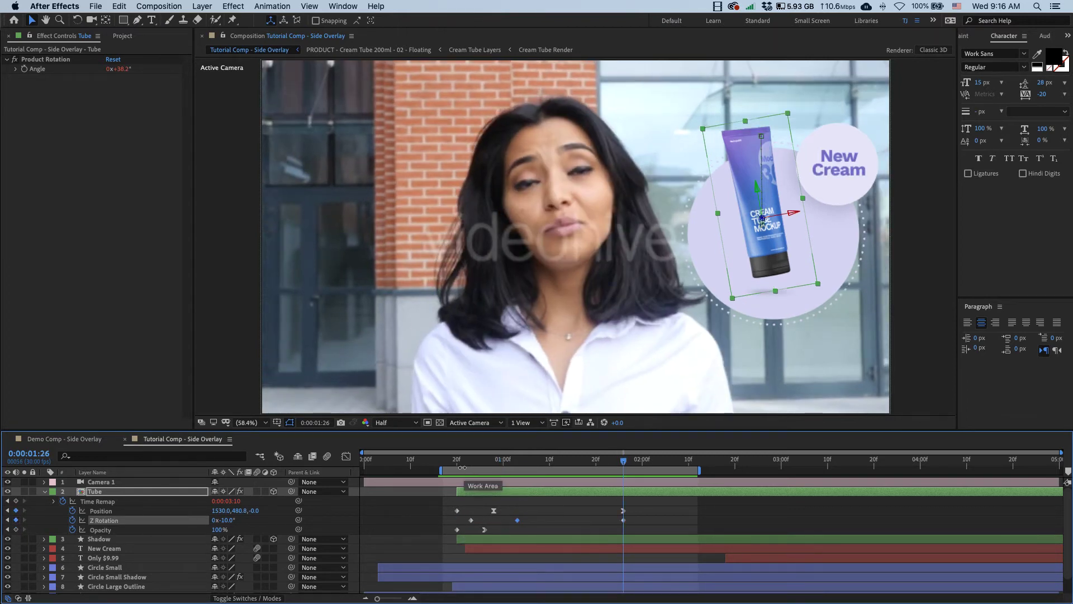
pyautogui.moveTo(464, 463); pyautogui.dragTo(470, 464)
pyautogui.moveTo(226, 520); pyautogui.dragTo(231, 520)
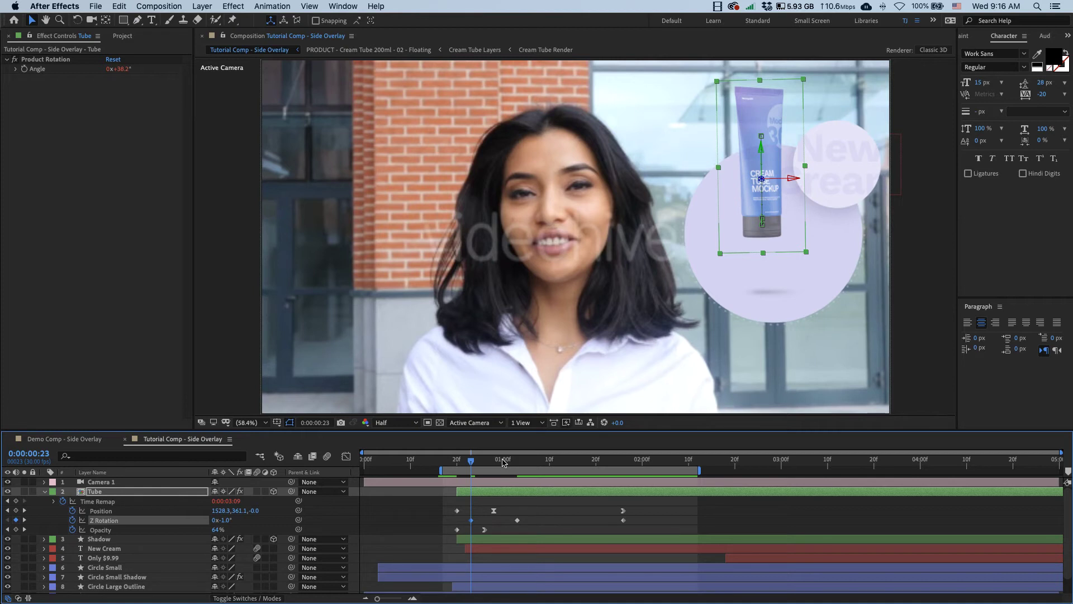
pyautogui.moveTo(503, 462); pyautogui.dragTo(515, 462)
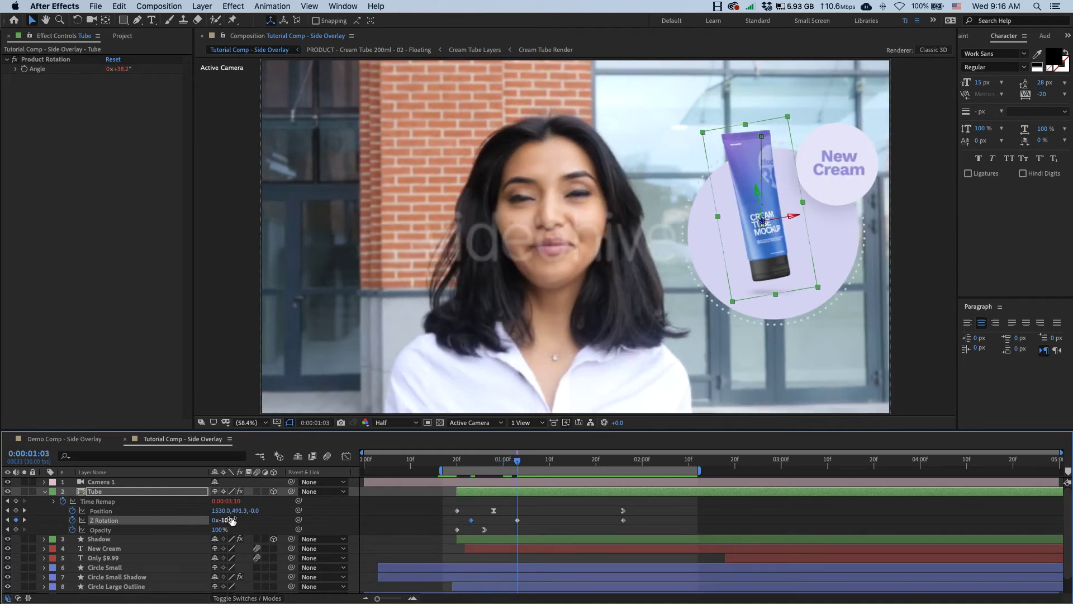
pyautogui.moveTo(231, 520); pyautogui.dragTo(231, 523)
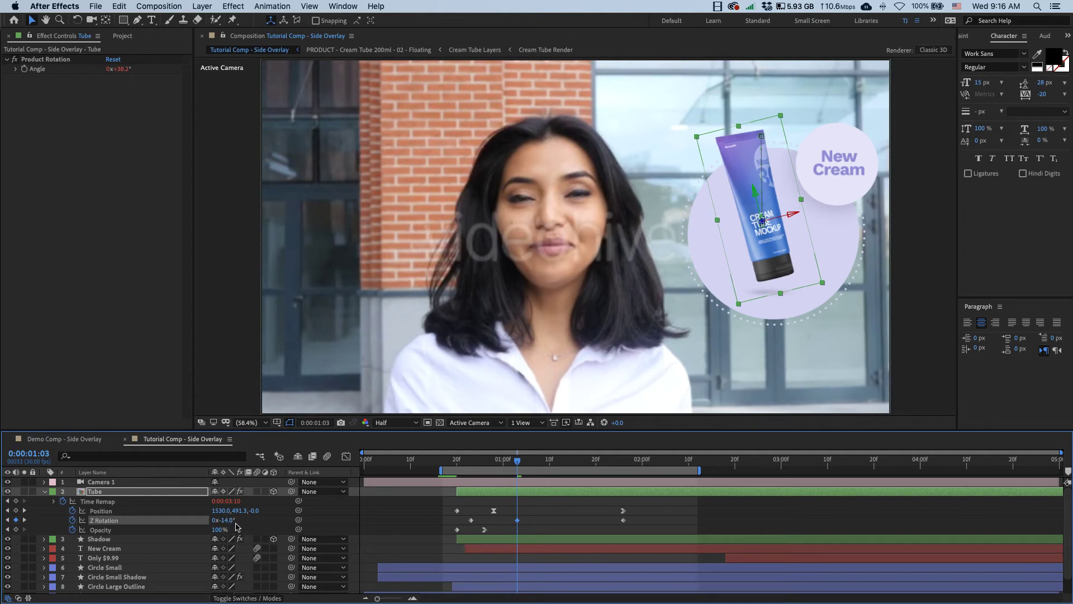
# Apply Easy Ease In to the Tube's last Z Rotation keyframe and Easy Ease to the one at 0:00:01:03
pyautogui.moveTo(525, 463); pyautogui.dragTo(577, 476)
pyautogui.rightClick(623, 521)
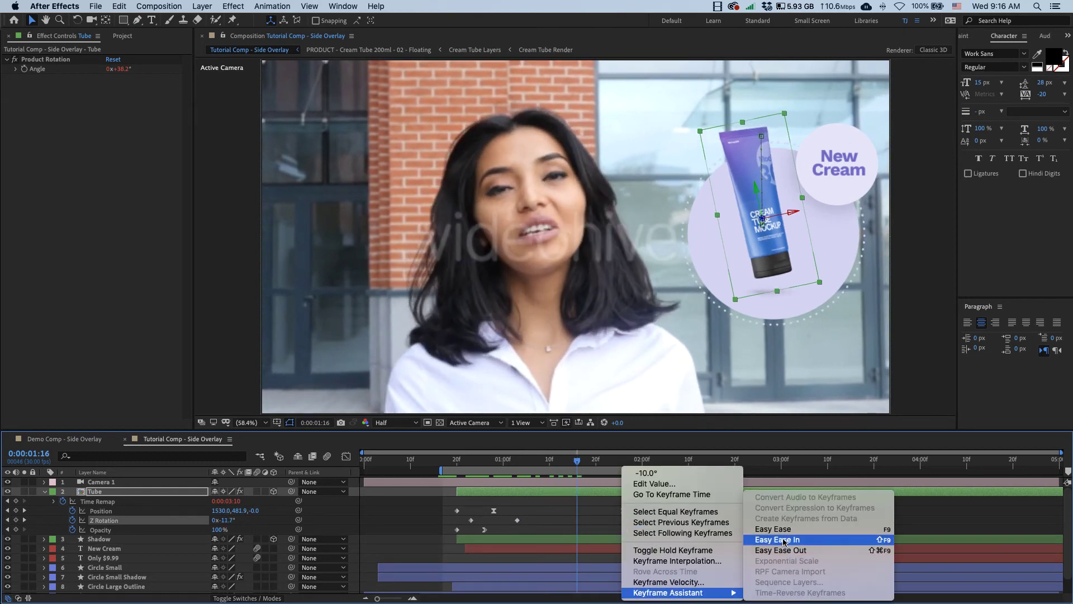
pyautogui.click(517, 520)
pyautogui.rightClick(517, 520)
pyautogui.moveTo(576, 592)
pyautogui.click(681, 533)
# Lengthen the eases on the Tube's Z Rotation speed curve, return to the keyframe view, and preview the tilt
pyautogui.click(346, 456)
pyautogui.moveTo(534, 495); pyautogui.dragTo(501, 495)
pyautogui.moveTo(606, 495); pyautogui.dragTo(587, 500)
pyautogui.press('space')
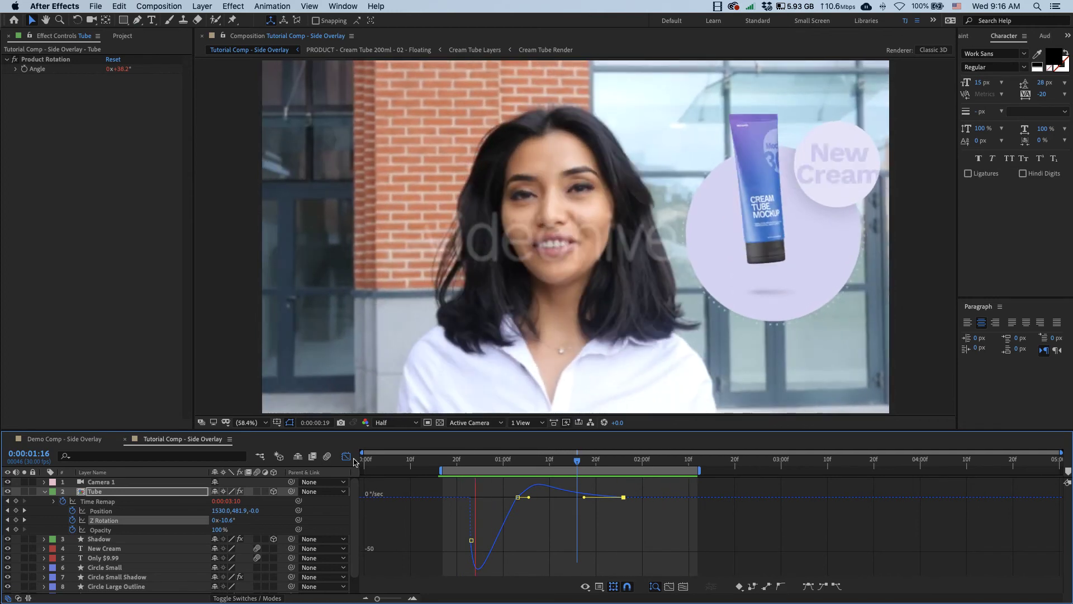
pyautogui.hotkey('shift', 'F3')
pyautogui.moveTo(563, 464); pyautogui.dragTo(605, 468)
pyautogui.press('space')
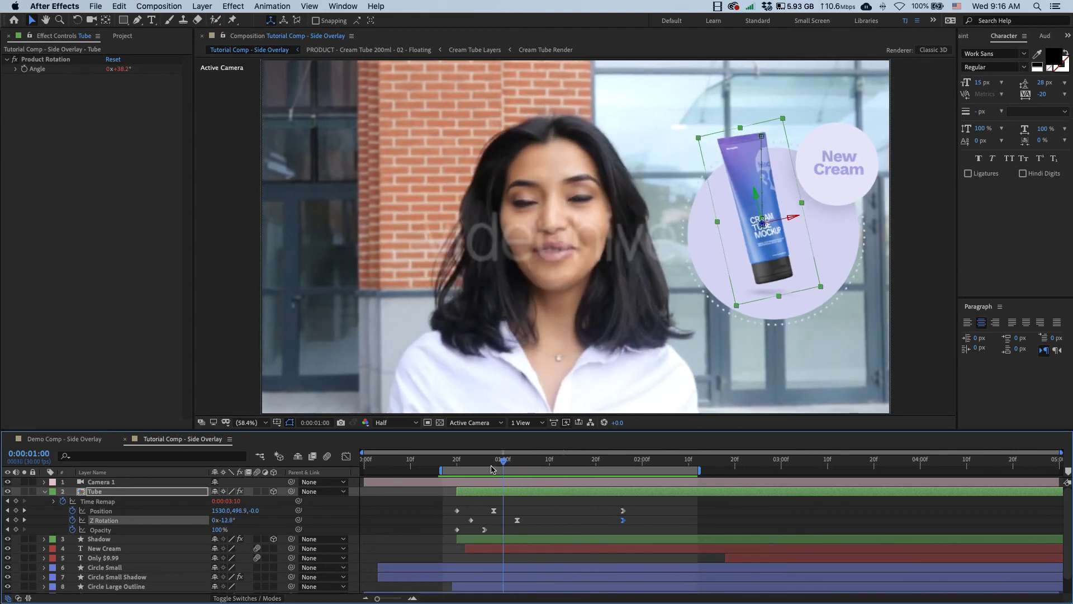
# Keyframe the Tube's Product Rotation Angle at 0:00:00:20, 0:00:01:03 and 0:00:01:26, setting 26.2° at 0:00:01:03, and preview the spin
pyautogui.moveTo(571, 472); pyautogui.dragTo(629, 470)
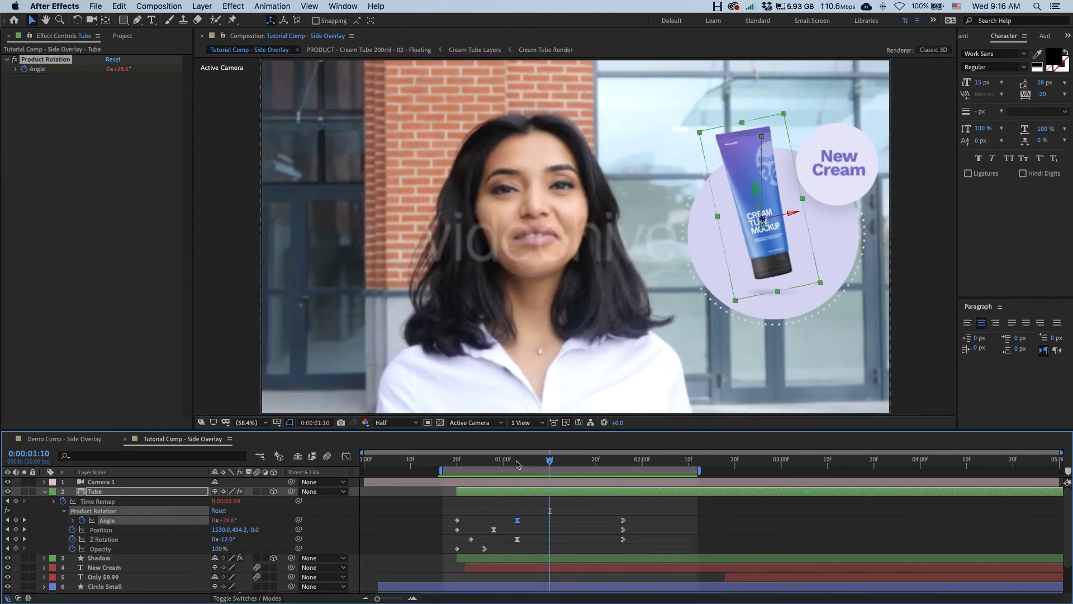
pyautogui.click(518, 462)
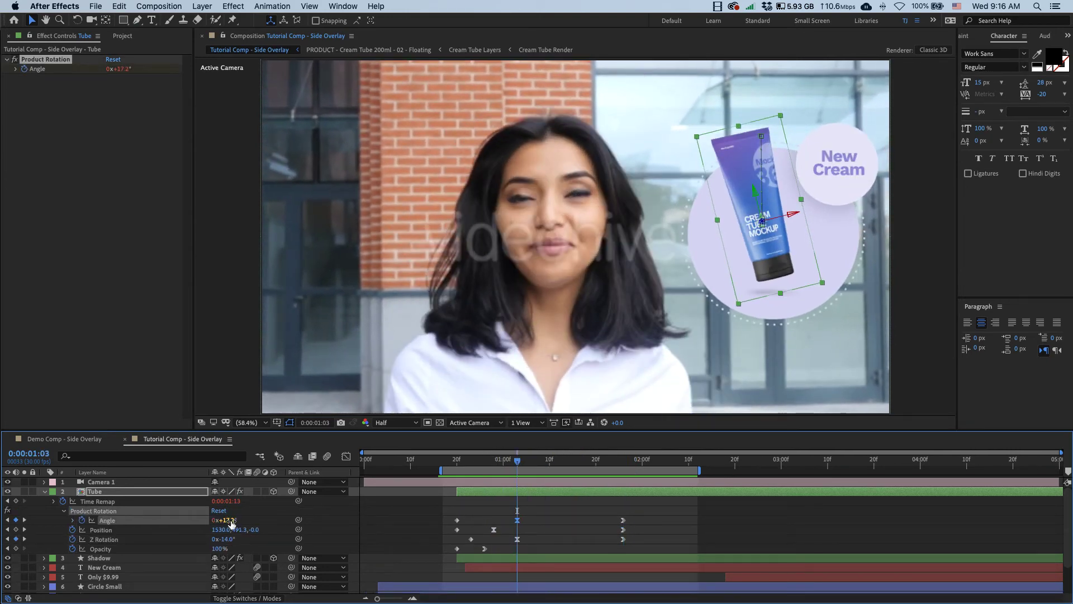
pyautogui.moveTo(229, 520); pyautogui.dragTo(234, 520)
pyautogui.press('space')
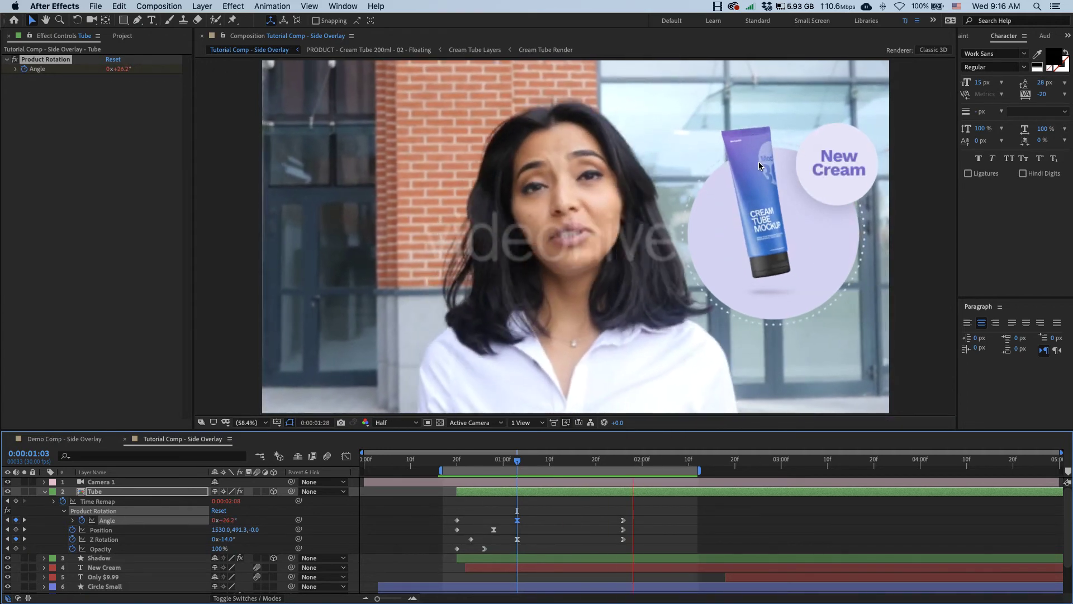
pyautogui.press(',')
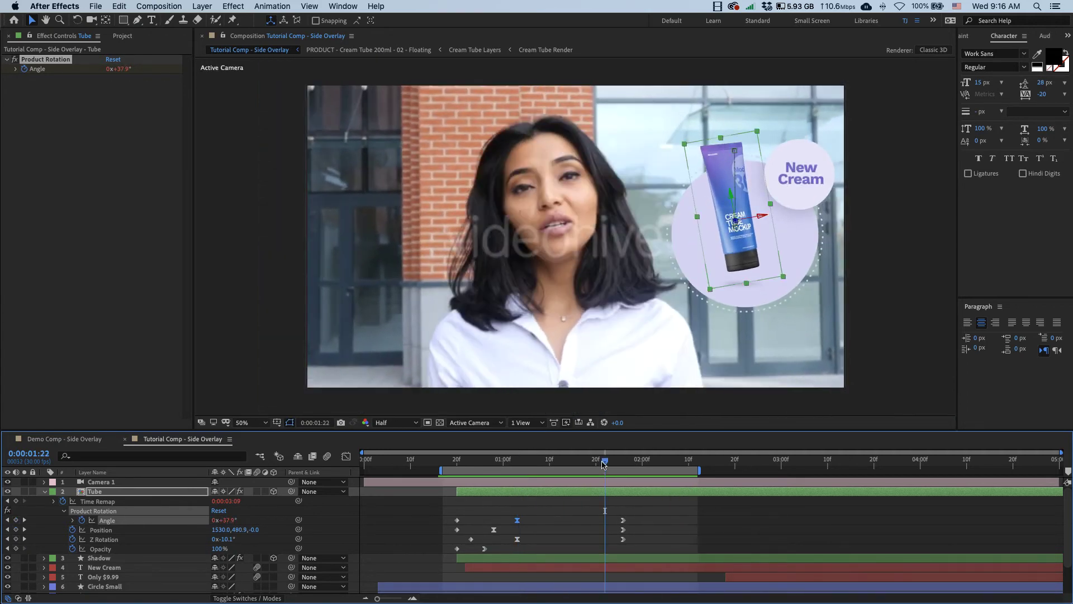
pyautogui.moveTo(603, 463); pyautogui.dragTo(629, 471)
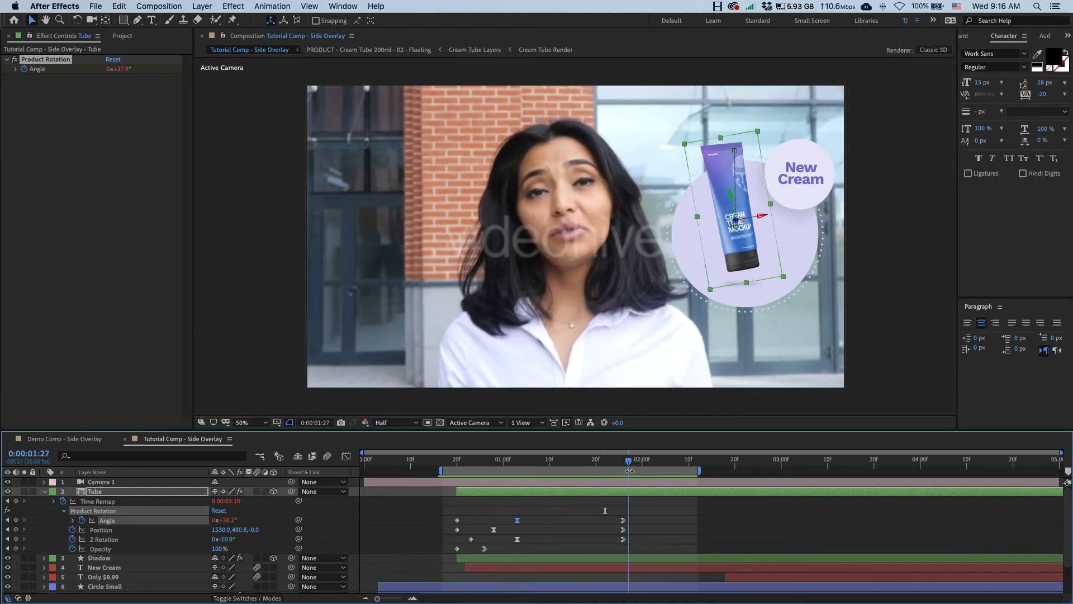
# Keyframe the Shadow's Opacity at 30% at 0:00:01:10
pyautogui.click(643, 558)
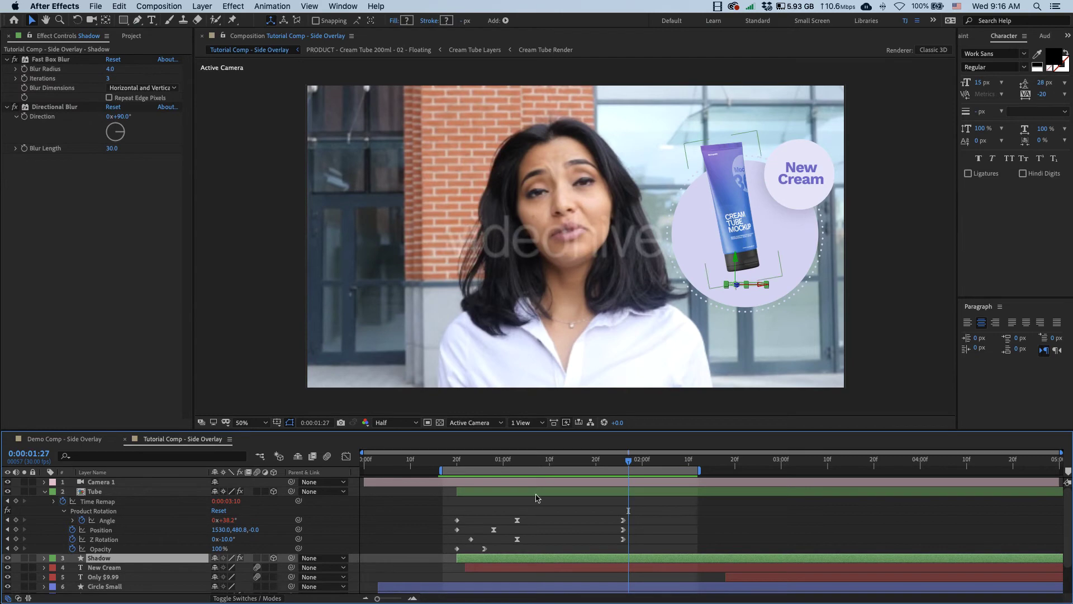
pyautogui.click(552, 463)
pyautogui.press('t')
pyautogui.scroll(-3, 561, 499)
pyautogui.moveTo(543, 460); pyautogui.dragTo(507, 463)
pyautogui.click(74, 541)
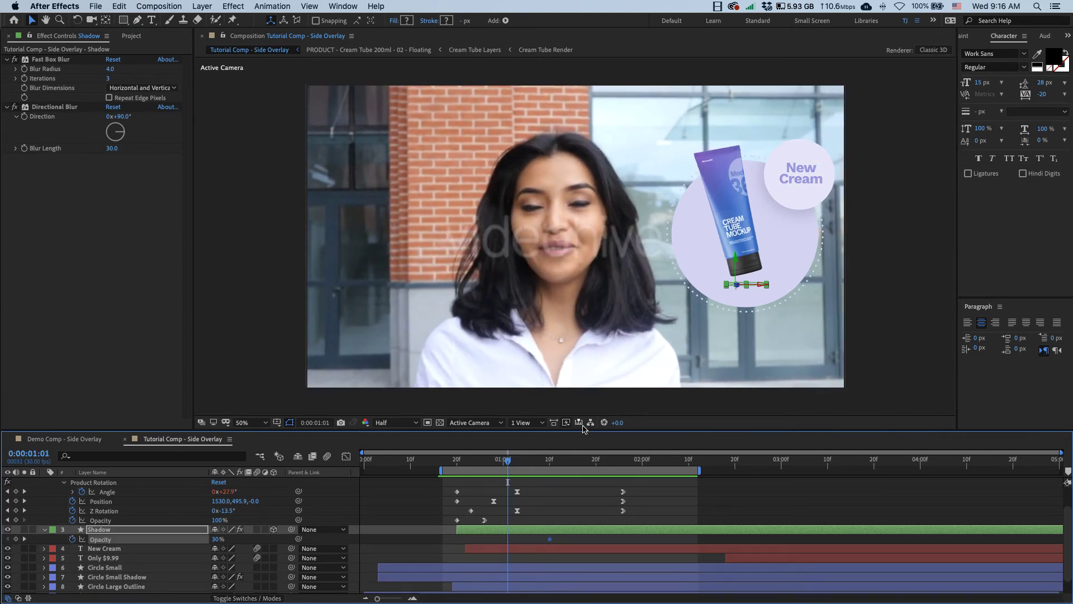
# Set the Shadow's Opacity to 57% at 0:00:00:29 and to 0% at 0:00:00:20
pyautogui.click(484, 463)
pyautogui.moveTo(485, 463); pyautogui.dragTo(499, 463)
pyautogui.moveTo(214, 541); pyautogui.dragTo(219, 542)
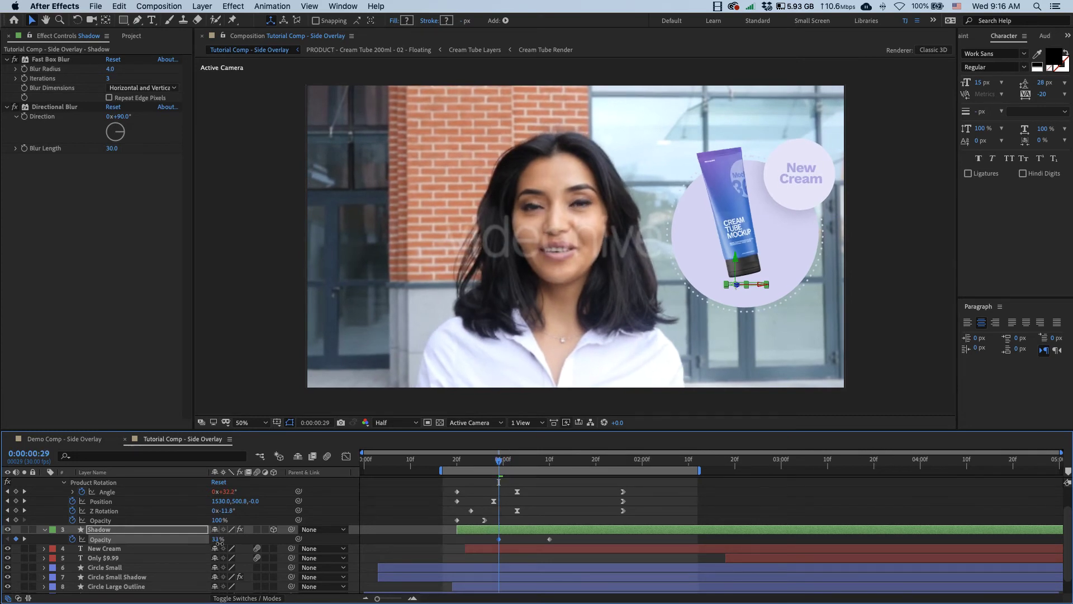
pyautogui.click(457, 462)
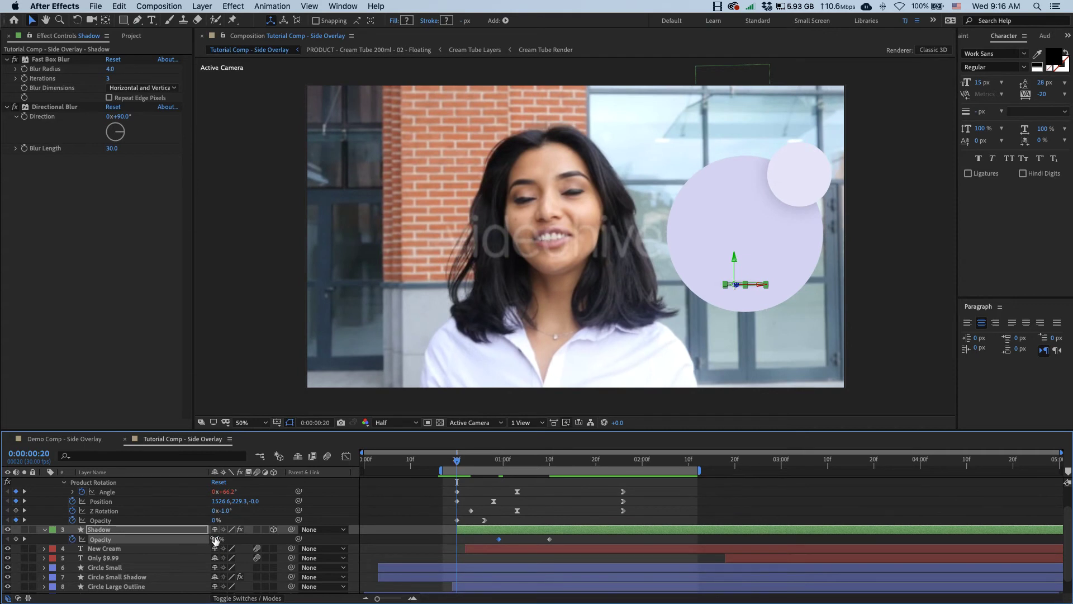
pyautogui.moveTo(215, 540); pyautogui.dragTo(37, 542)
# Apply Easy Ease to the Shadow's last two Opacity keyframes and preview the fade-in through 0:00:02:00
pyautogui.moveTo(488, 537); pyautogui.dragTo(580, 545)
pyautogui.press('F9')
pyautogui.click(581, 519)
pyautogui.press('space')
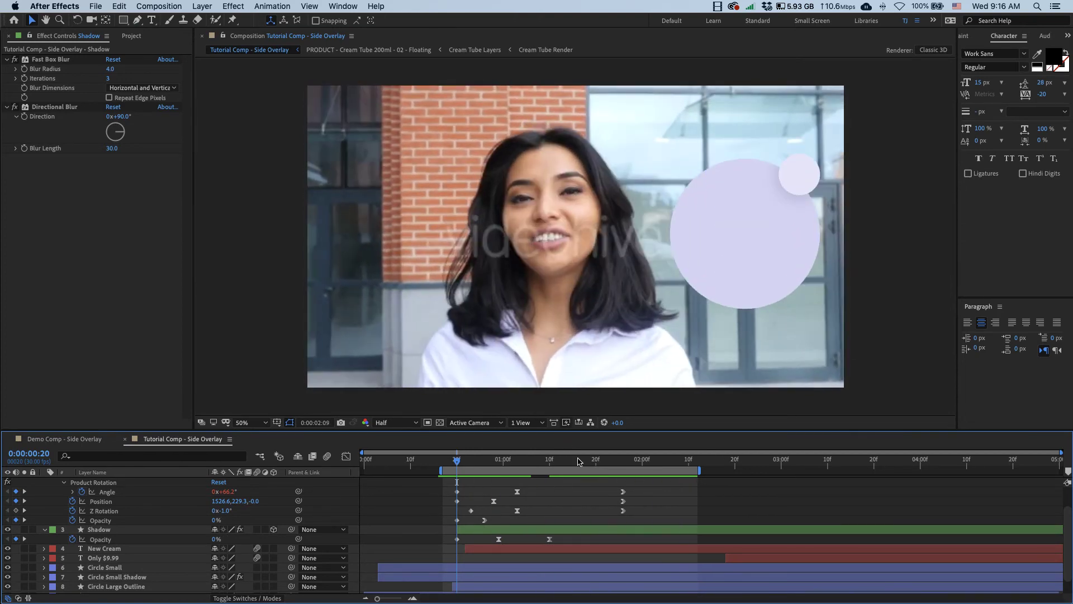
pyautogui.moveTo(579, 462); pyautogui.dragTo(640, 463)
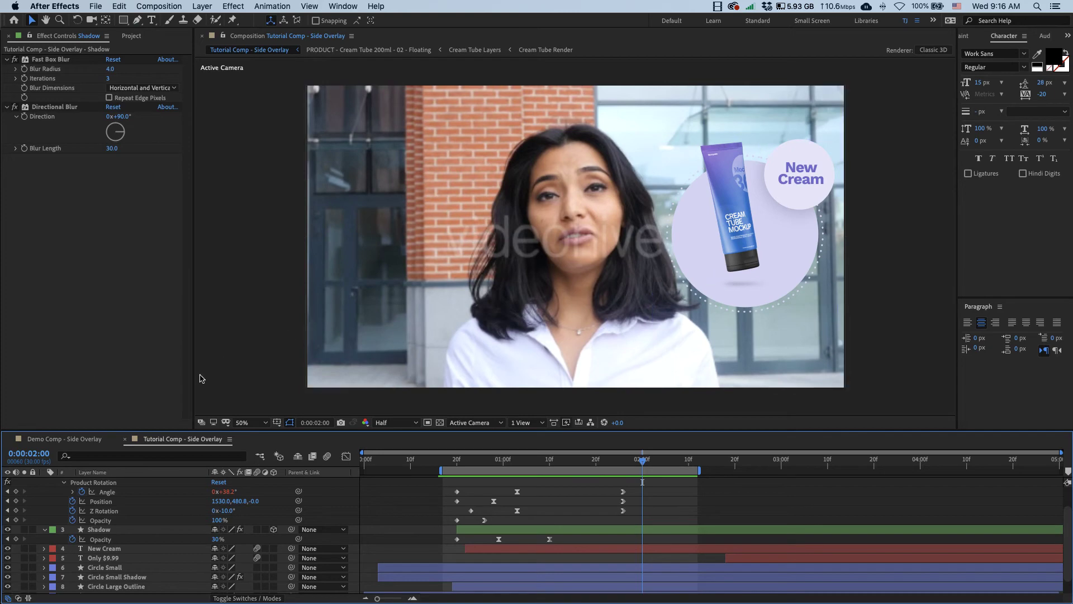
# Examine the Tube's second set of Product Rotation Angle keyframes in Demo Comp - Side Overlay, from about 0:00:02:07 to 0:00:03:26
pyautogui.click(104, 440)
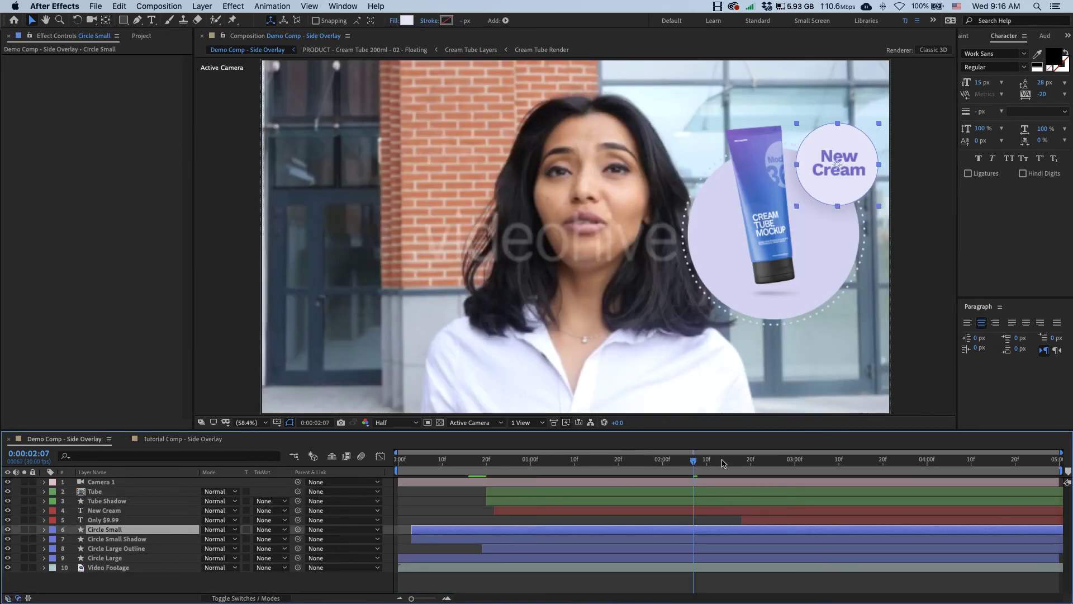
pyautogui.moveTo(725, 463); pyautogui.dragTo(756, 462)
pyautogui.click(754, 494)
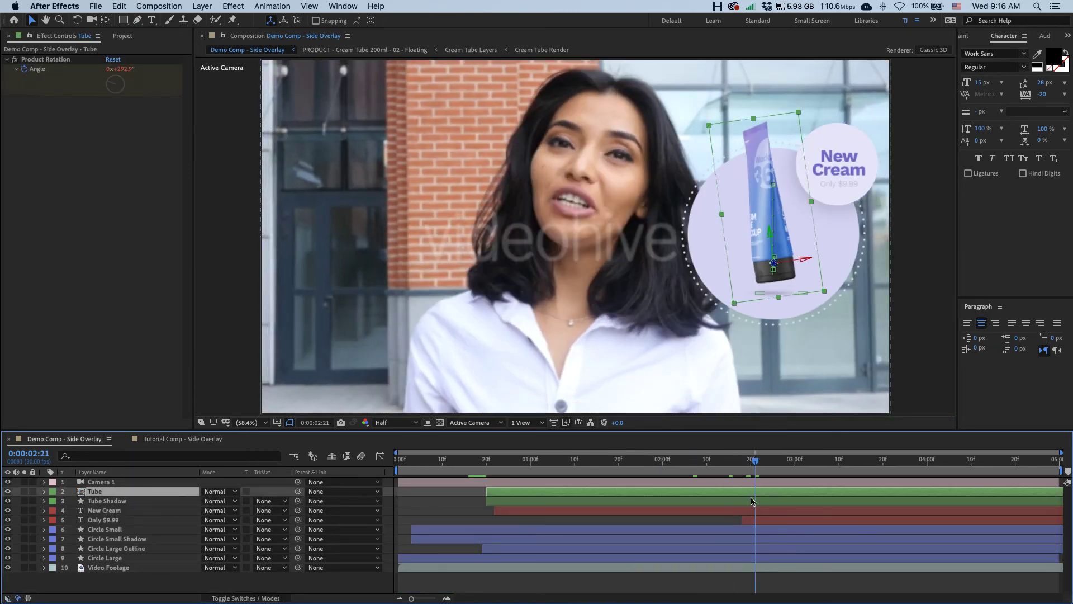
pyautogui.press('u')
pyautogui.moveTo(687, 511); pyautogui.dragTo(938, 529)
pyautogui.click(694, 463)
pyautogui.moveTo(694, 464); pyautogui.dragTo(789, 462)
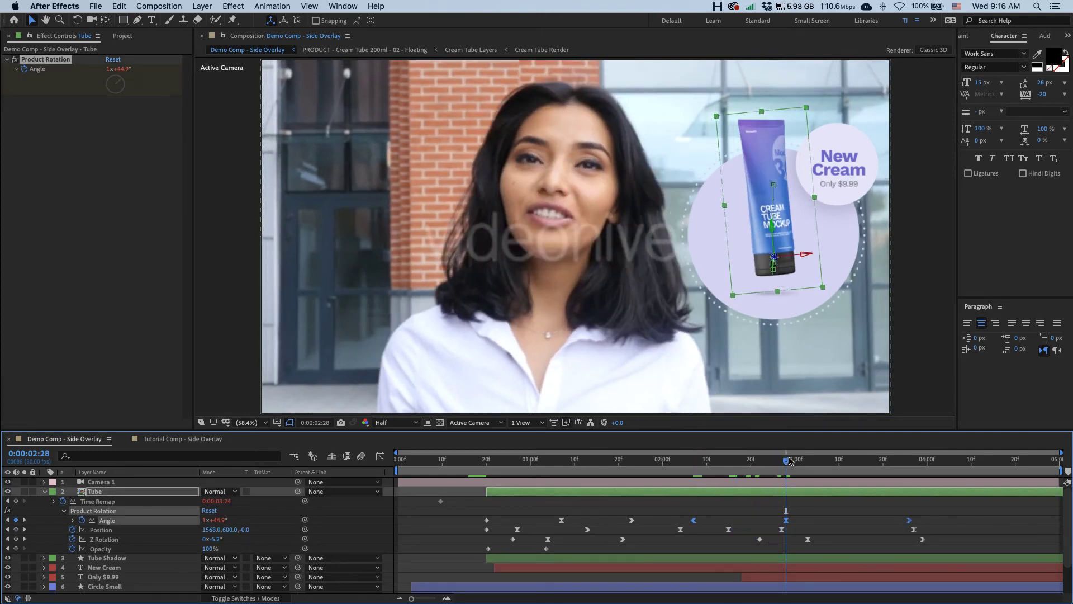
pyautogui.click(909, 464)
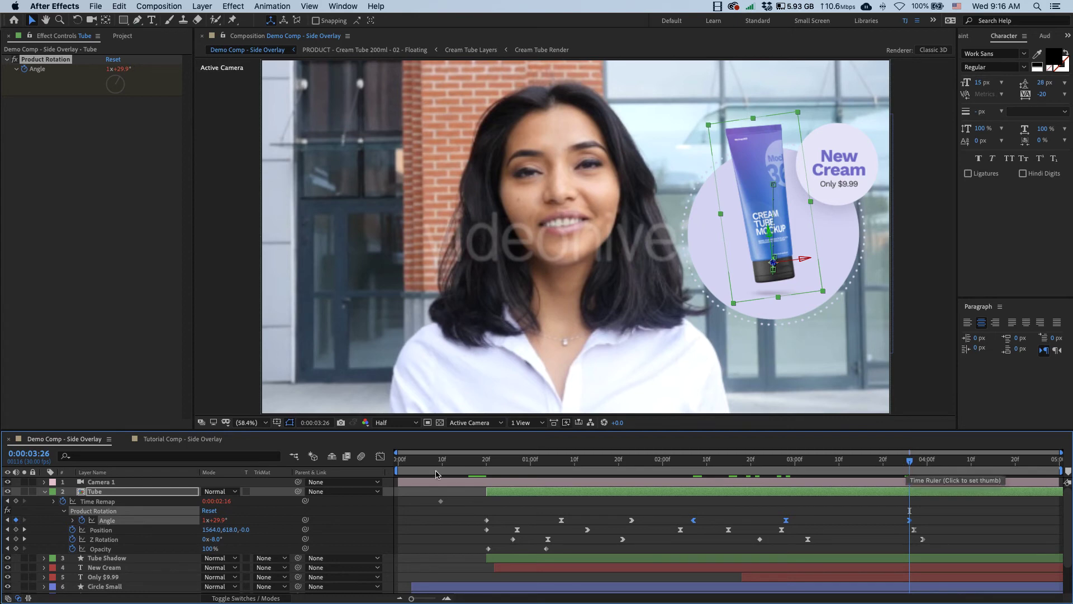
# Back in Tutorial Comp - Side Overlay, keyframe the Tube's Angle at 0x+38.2° at 0:00:02:06 and 1x+38.2° at 0:00:02:26 and 0:00:03:26
pyautogui.click(203, 441)
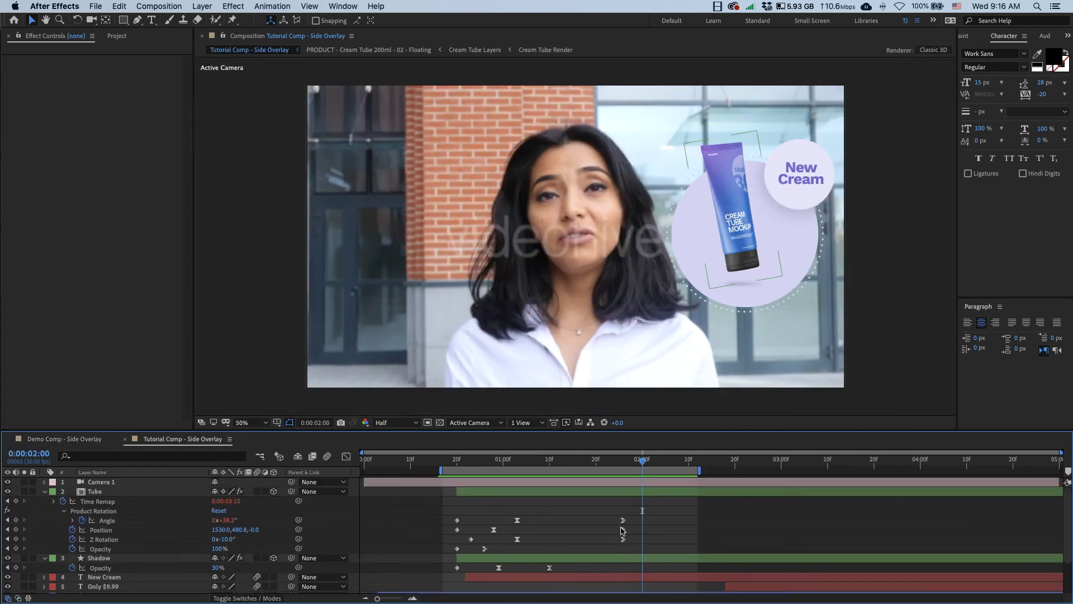
pyautogui.click(621, 558)
pyautogui.press('u')
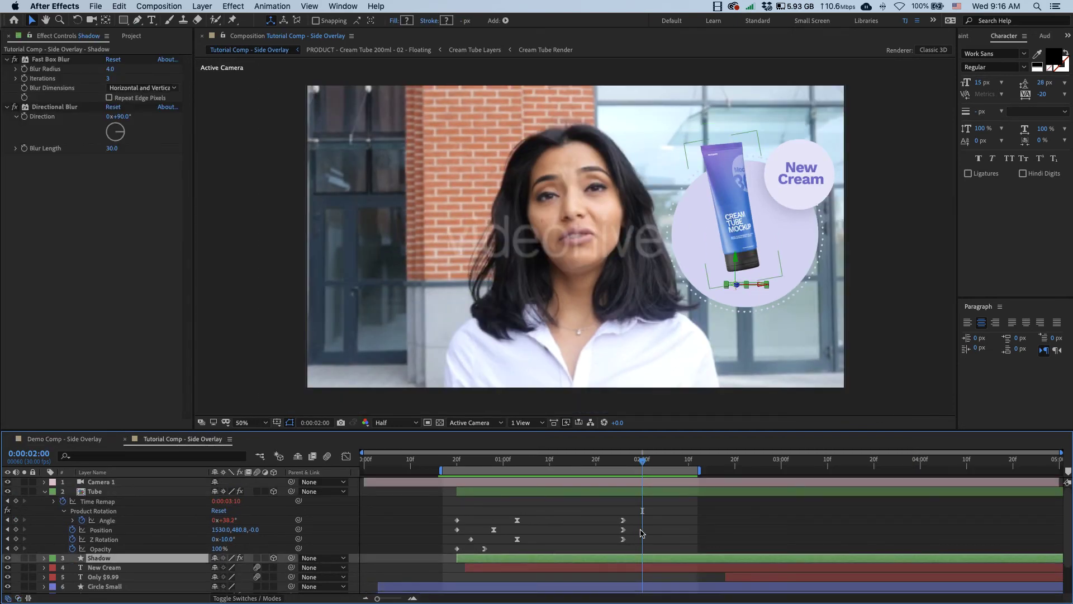
pyautogui.click(645, 493)
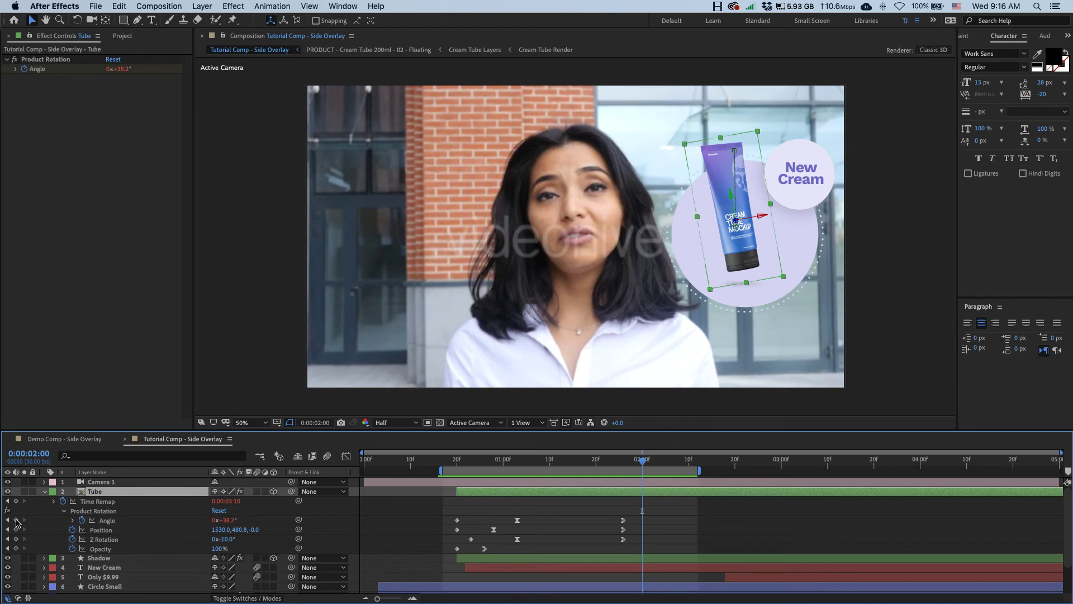
pyautogui.click(17, 520)
pyautogui.moveTo(643, 462); pyautogui.dragTo(670, 464)
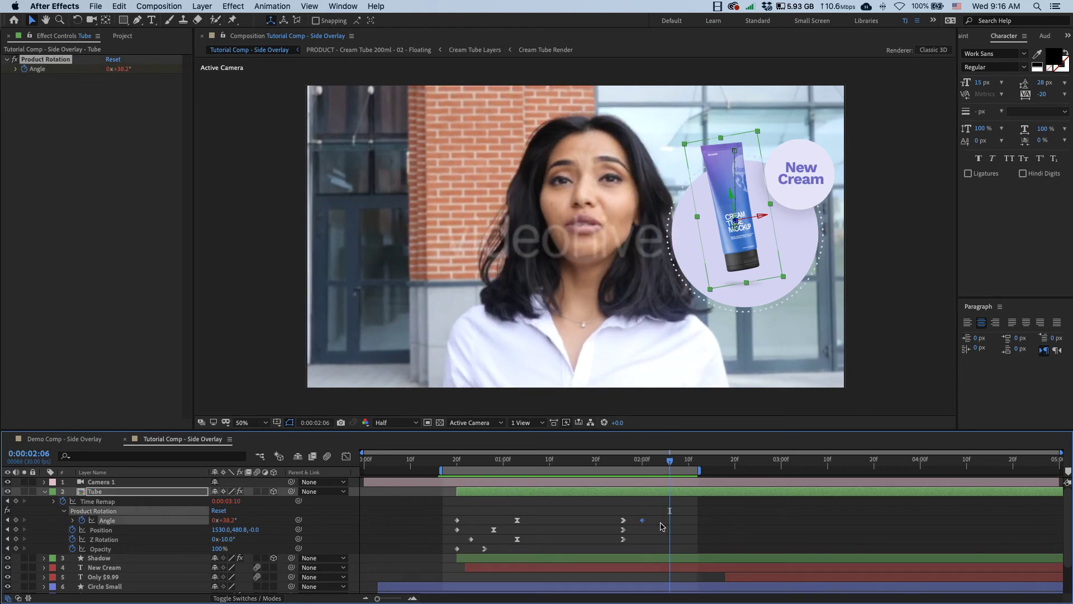
pyautogui.click(763, 467)
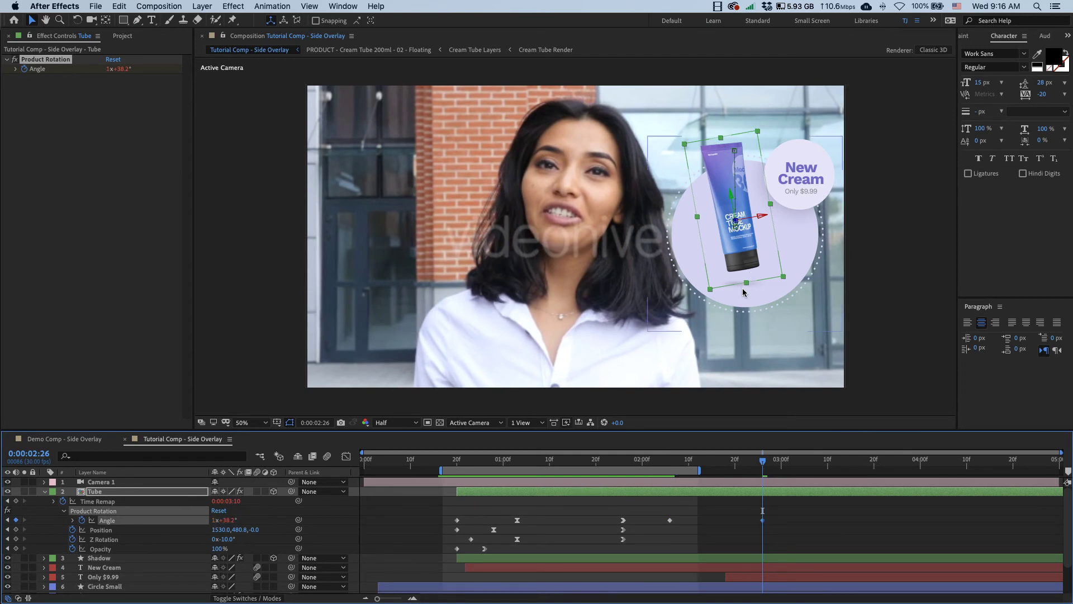
pyautogui.click(903, 470)
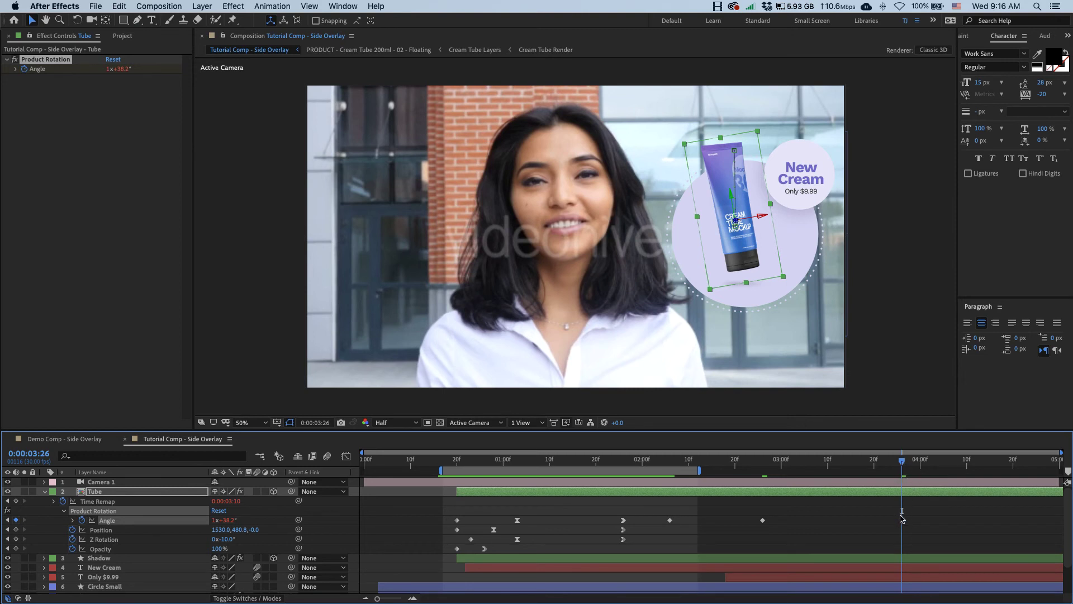
# Set the Tube's Product Rotation Angle at 0:00:02:26 to 1x+49.2°
pyautogui.moveTo(795, 258); pyautogui.dragTo(623, 278)
pyautogui.press('.')
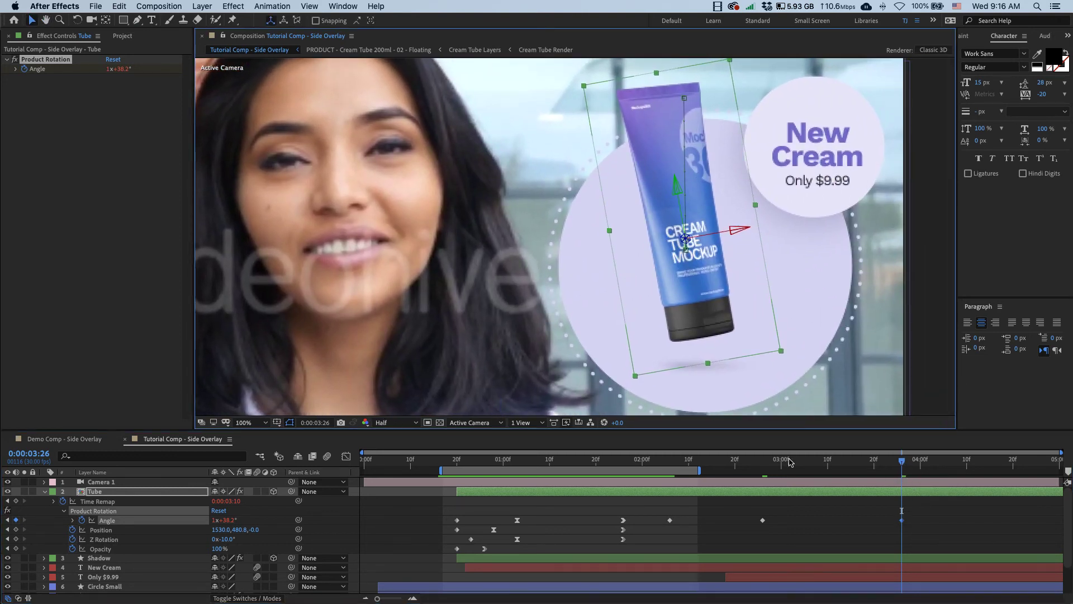
pyautogui.click(763, 468)
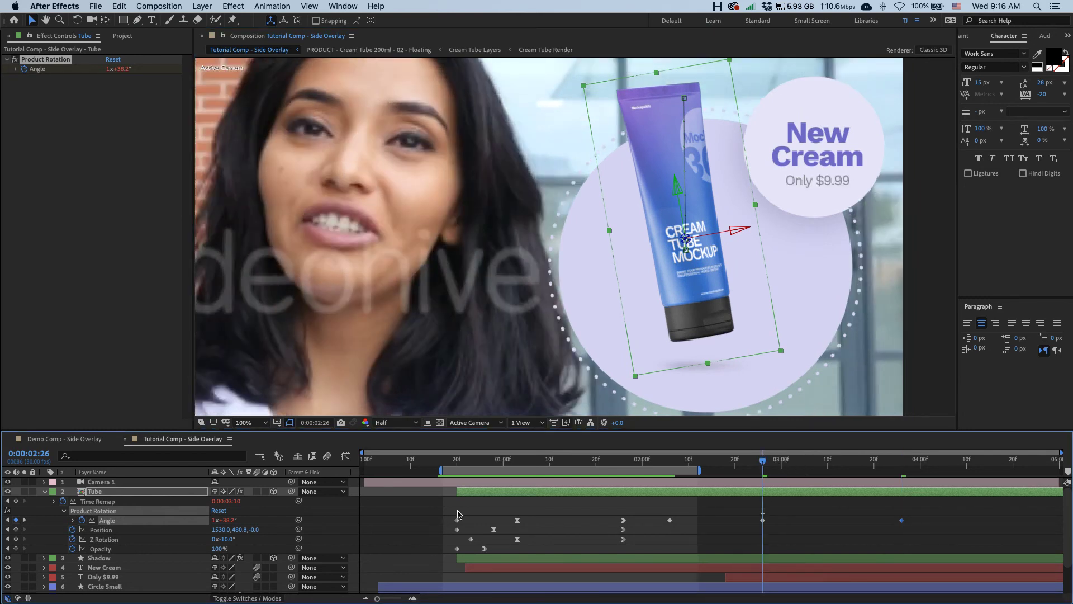
pyautogui.moveTo(238, 520); pyautogui.dragTo(263, 520)
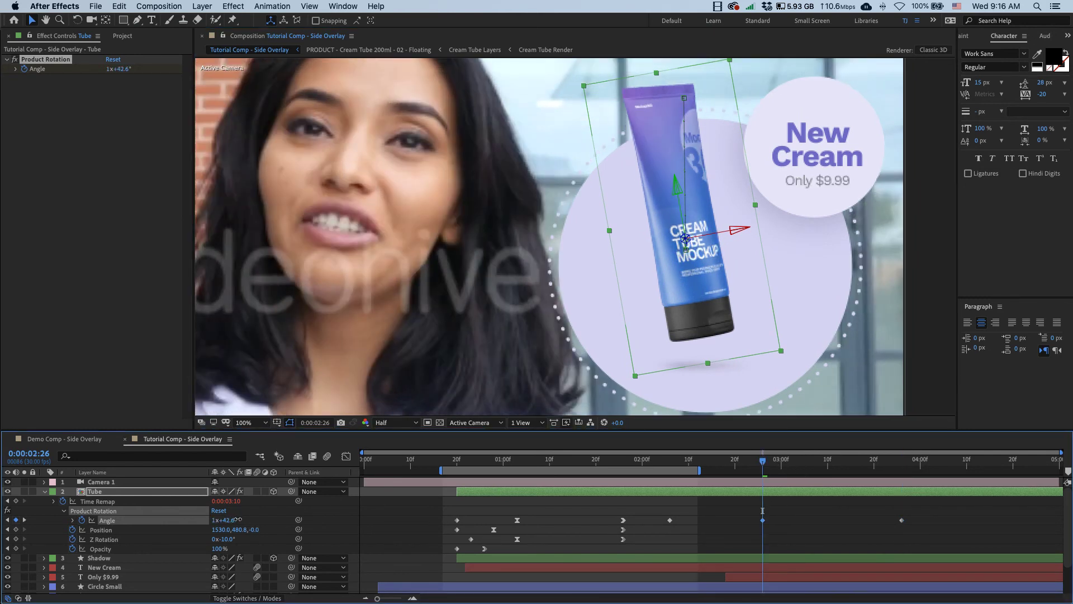
# Ease the Tube's new Angle keyframes: Easy Ease Out at 0:00:02:06, Easy Ease at 0:00:02:26 and Easy Ease In at 0:00:03:26
pyautogui.rightClick(763, 520)
pyautogui.moveTo(799, 592)
pyautogui.click(909, 529)
pyautogui.rightClick(902, 520)
pyautogui.moveTo(945, 592)
pyautogui.click(853, 543)
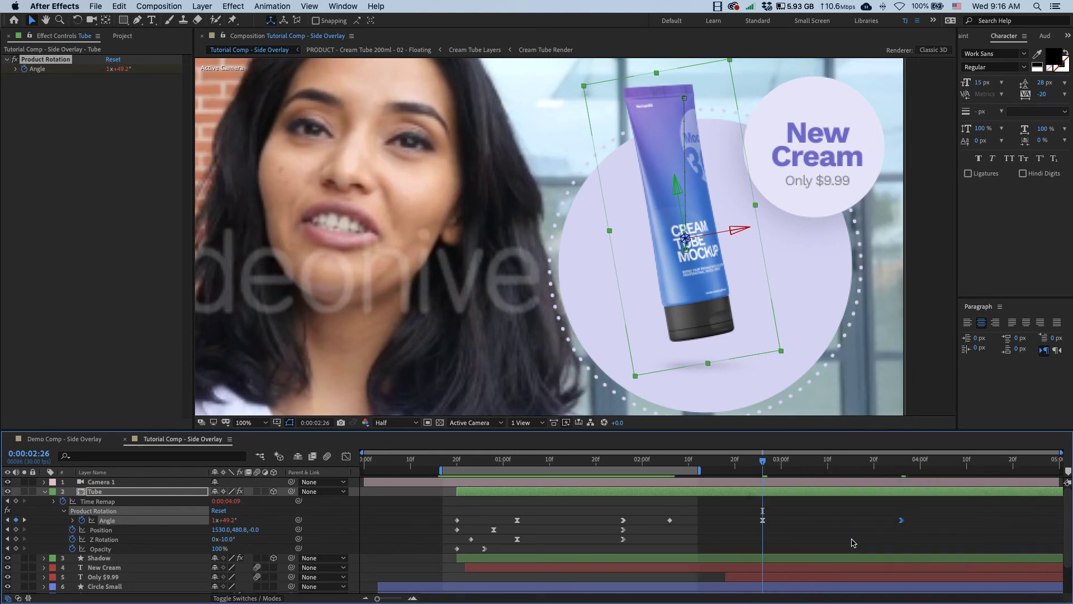
# Lengthen the outgoing ease of the Angle speed curve at 0:00:02:06 and set the Angle at 0:00:02:26 to 1x+58.2°, previewing the spin
pyautogui.click(347, 457)
pyautogui.click(558, 566)
pyautogui.moveTo(567, 566); pyautogui.dragTo(591, 567)
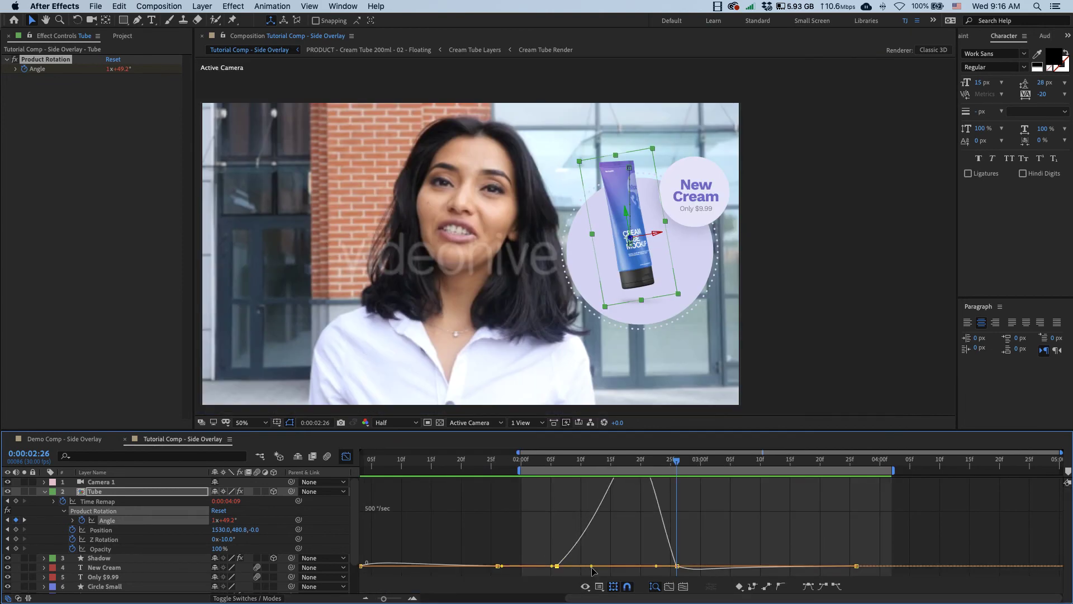
pyautogui.click(347, 457)
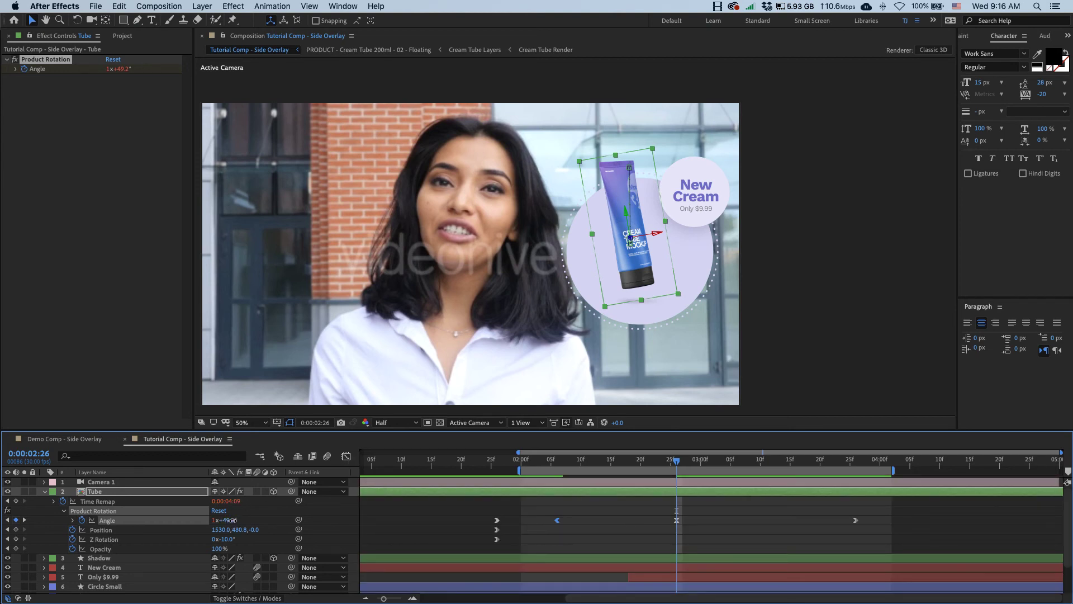
pyautogui.moveTo(235, 520); pyautogui.dragTo(236, 521)
pyautogui.press('space')
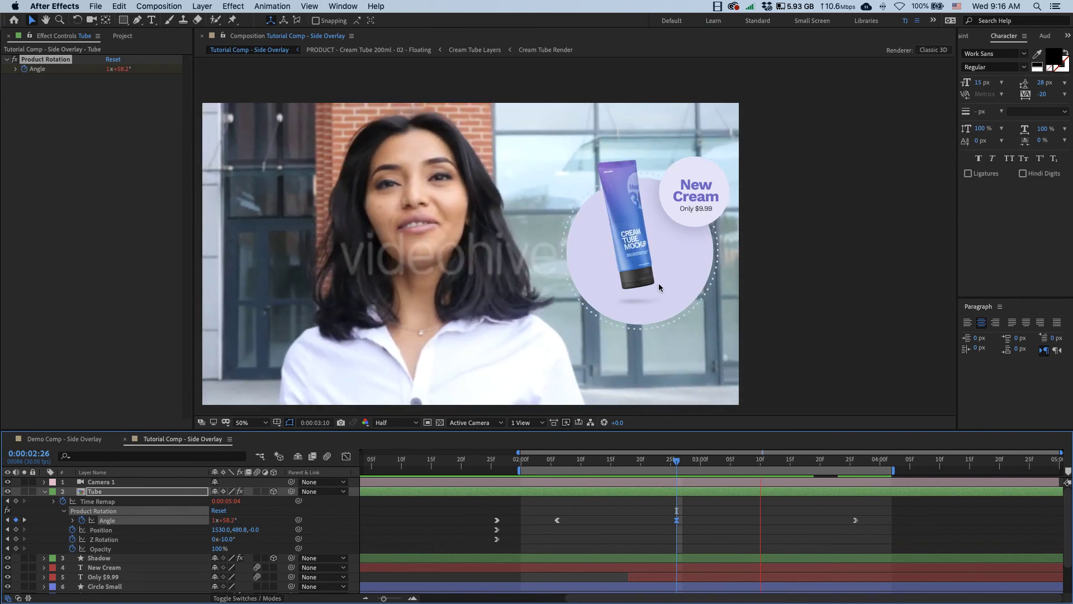
# Keyframe the Tube's Position at 0:00:02:03 and, at 0:00:02:18, lower the tube to about 1532.0, 502.8
pyautogui.click(540, 463)
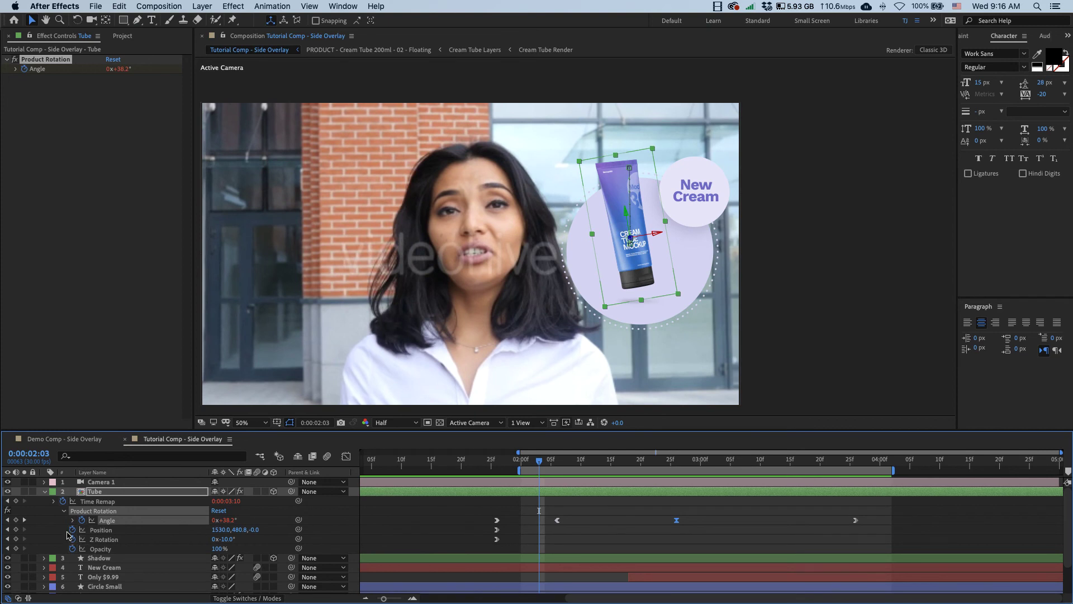
pyautogui.click(16, 530)
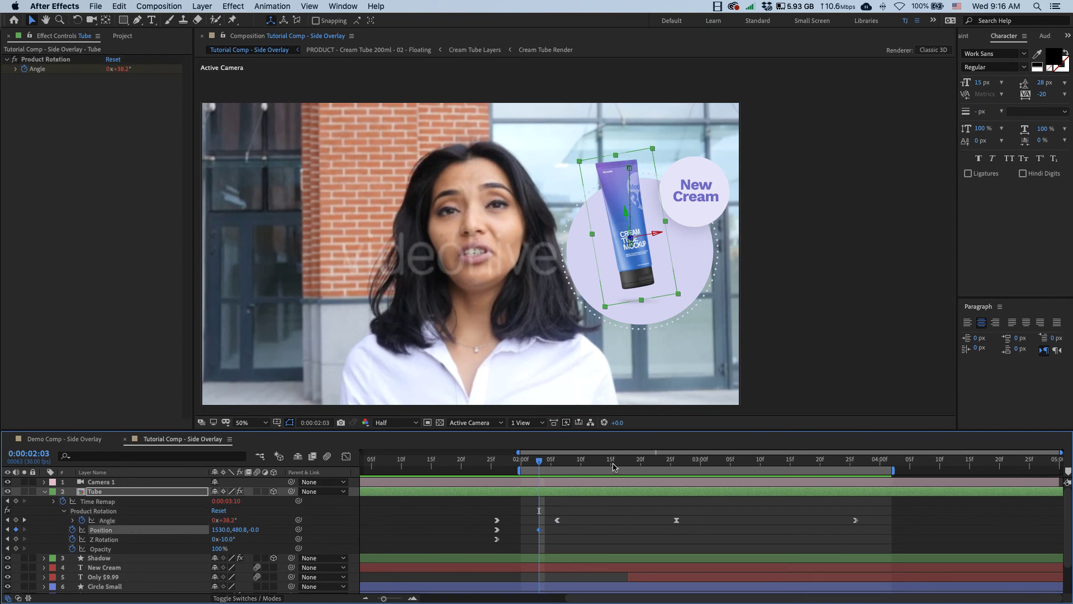
pyautogui.press('space')
pyautogui.press('space')
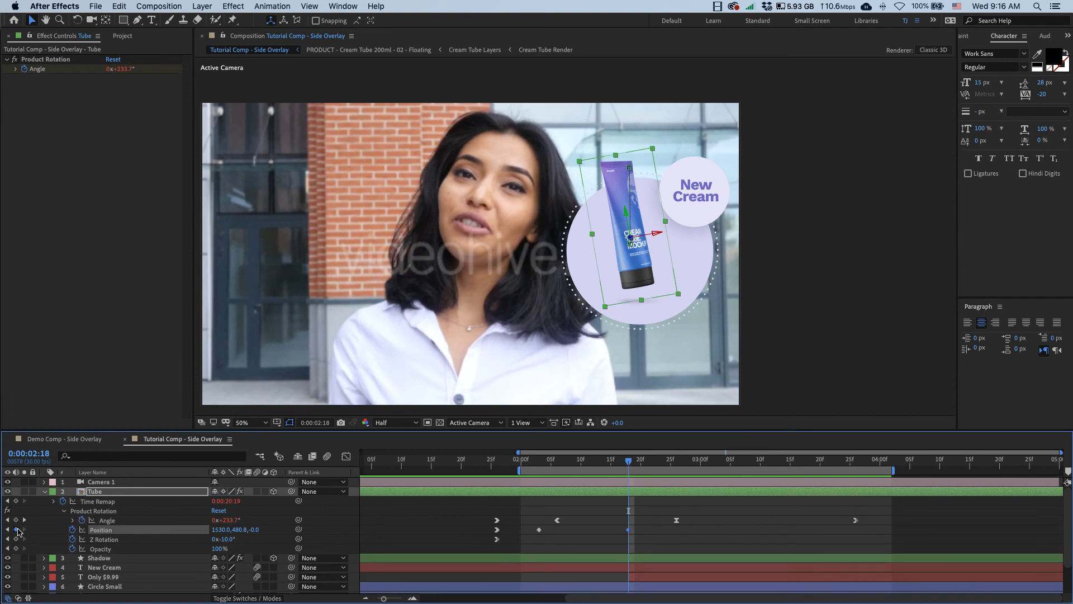
pyautogui.click(644, 264)
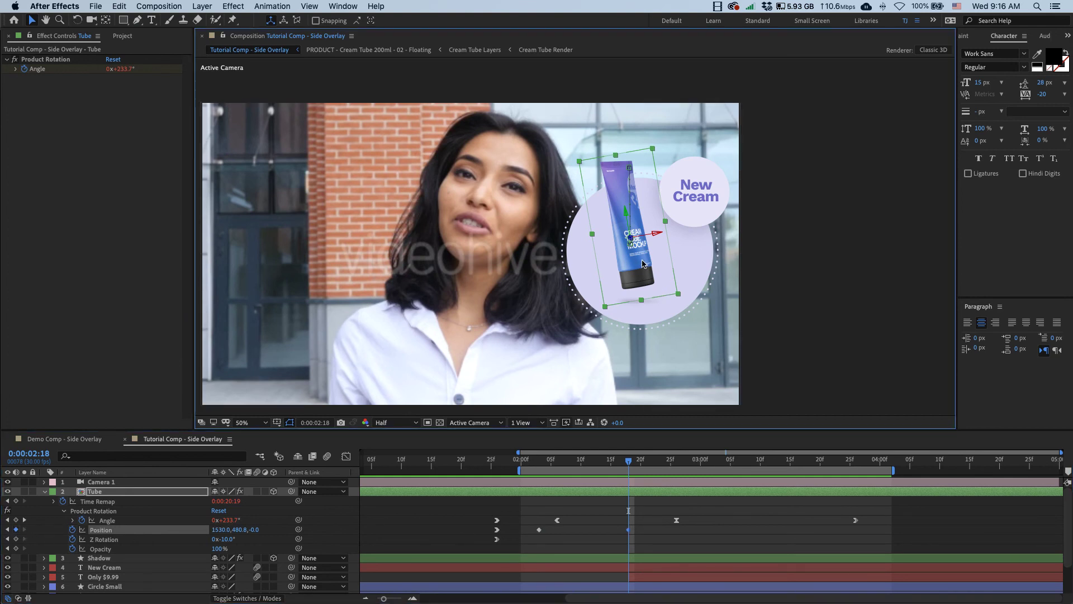
pyautogui.moveTo(640, 267); pyautogui.dragTo(640, 271)
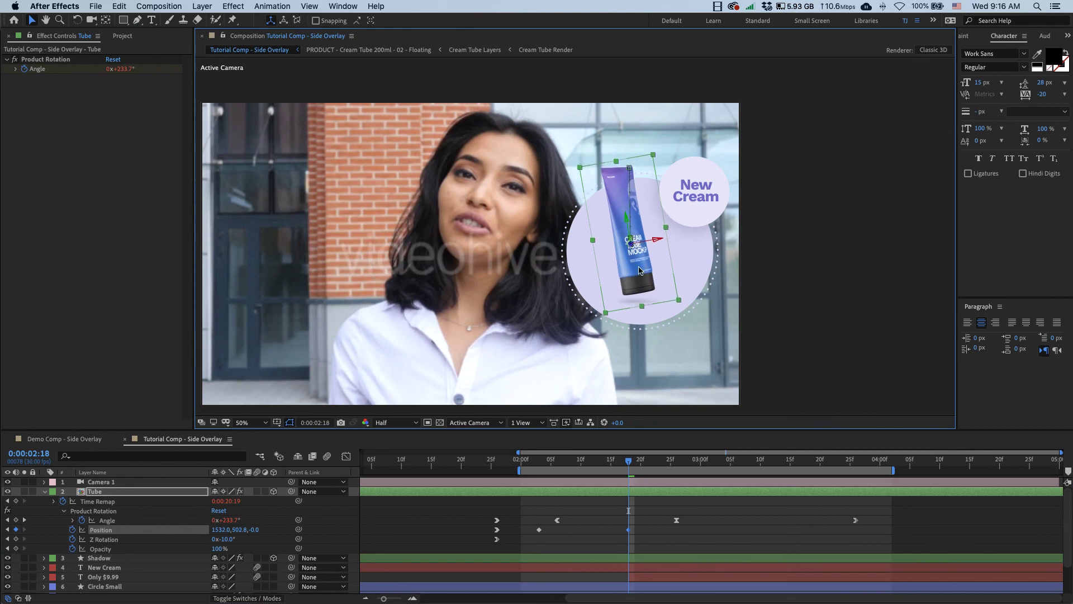
# Raise the tube to about 1534.0, 468.8 at 0:00:03:00 and add a closing Position keyframe at 0:00:03:25
pyautogui.click(701, 462)
pyautogui.moveTo(639, 271); pyautogui.dragTo(639, 261)
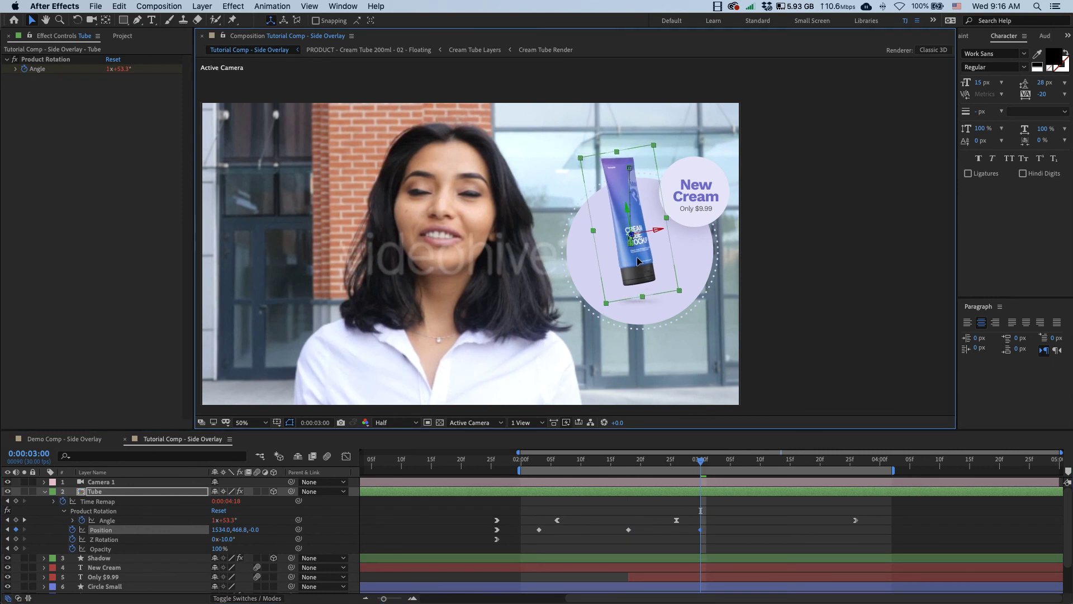
pyautogui.click(850, 463)
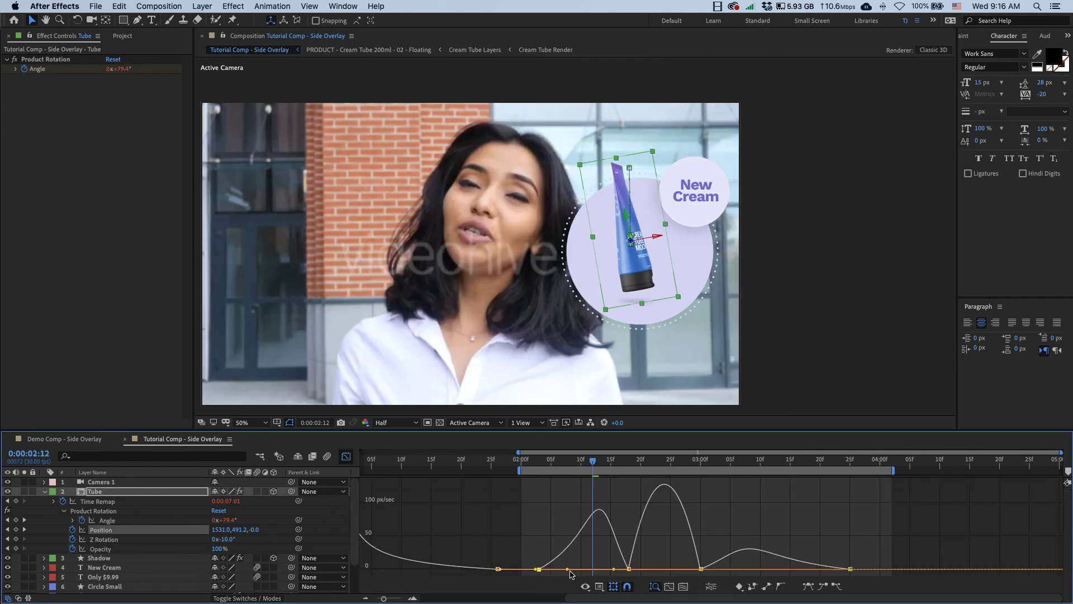
# Ease the Tube's new Position keyframes, shift the lowered one to about 0:00:02:14, and preview the dip and rise
pyautogui.hotkey('shift', 'F3')
pyautogui.press('space')
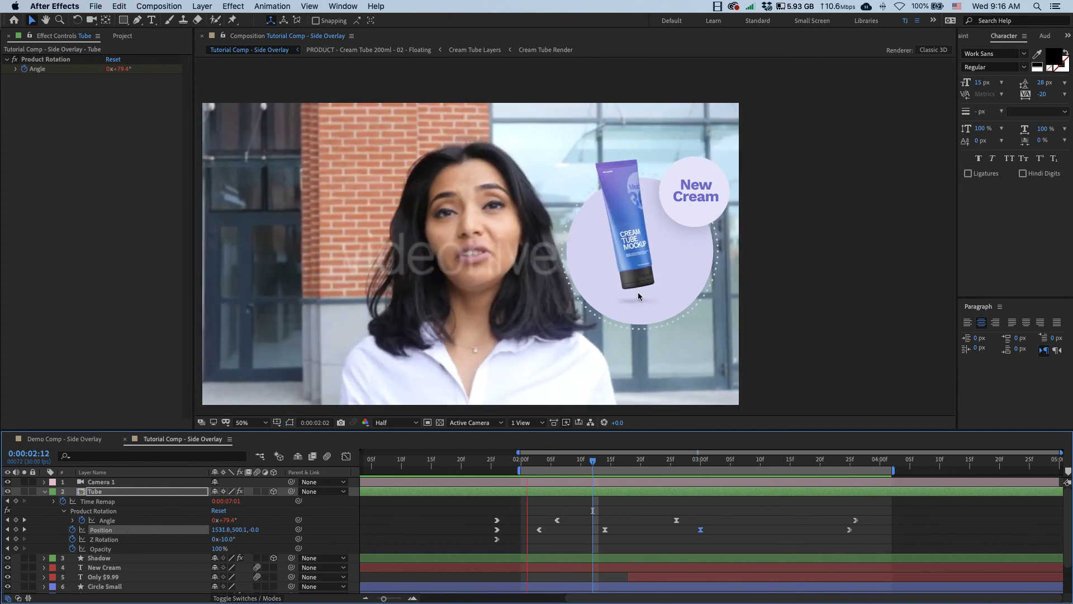
# Add eased Z Rotation keyframes to the Tube at about 0:00:02:13, 0:00:03:00 and 0:00:03:24, and collapse the layer properties
pyautogui.moveTo(690, 464)
pyautogui.mouseDown()
pyautogui.moveTo(648, 462)
pyautogui.moveTo(719, 464)
pyautogui.moveTo(695, 464)
pyautogui.mouseUp()
pyautogui.press('pagedown')
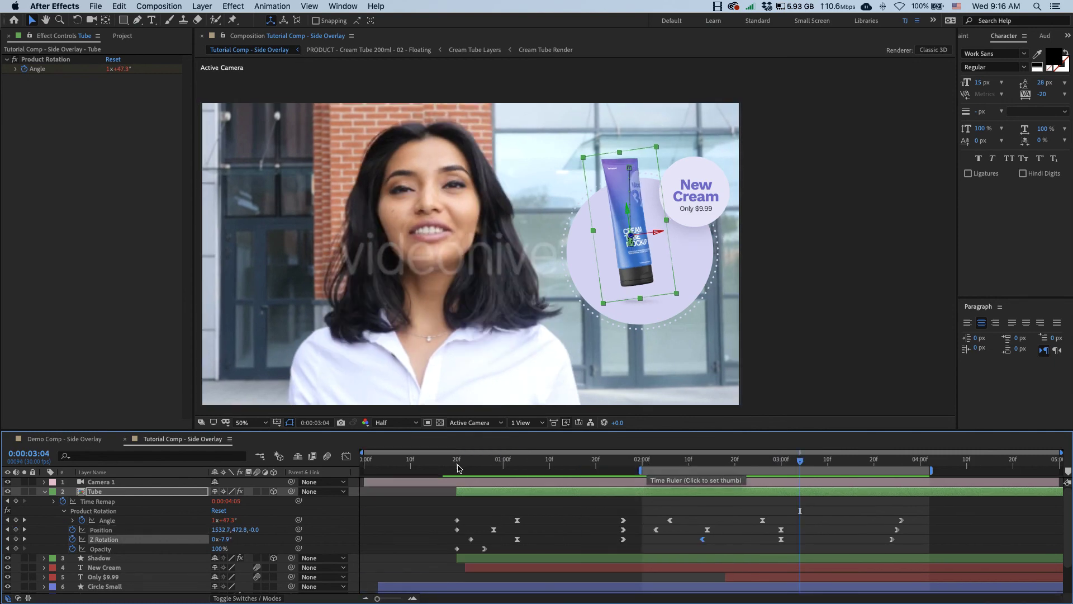
pyautogui.press('u')
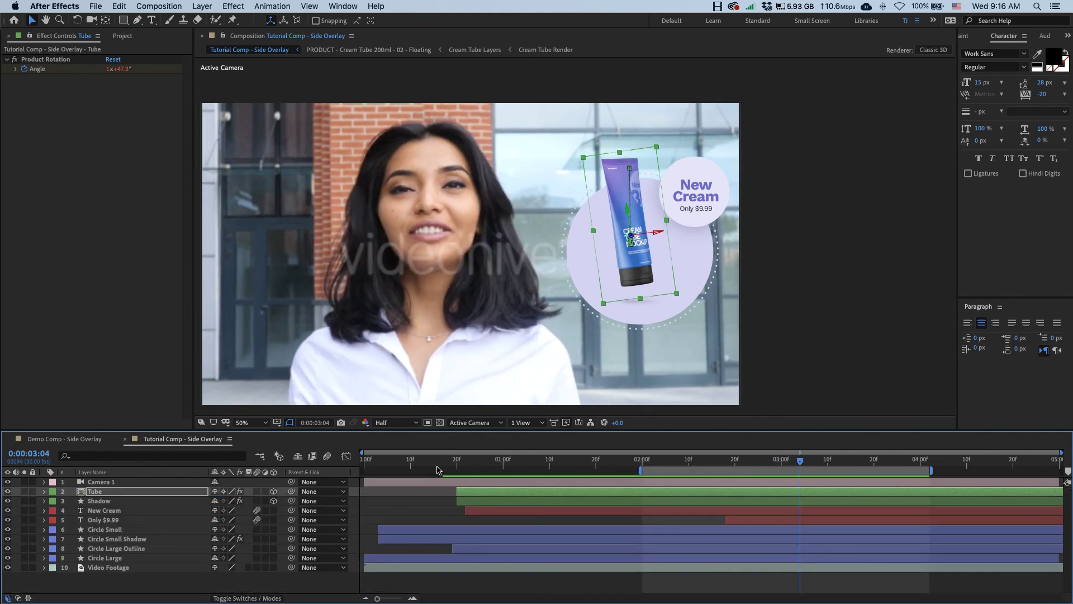
# Extend the work area from 0:00:00:00 to 0:00:04:29 and preview the whole overlay animation
pyautogui.press('Home')
pyautogui.press('b')
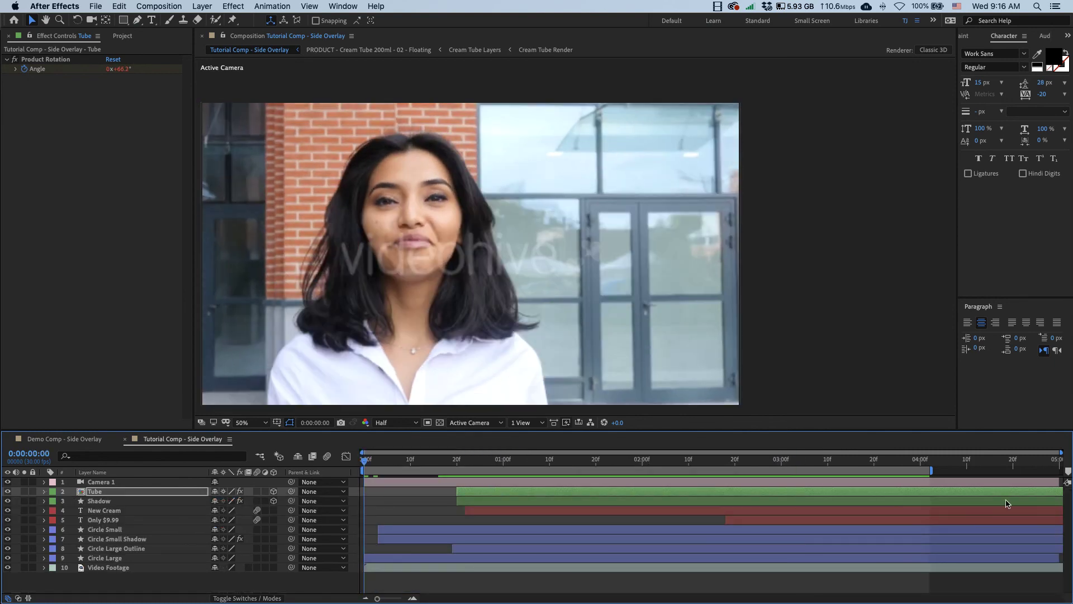
pyautogui.press('End')
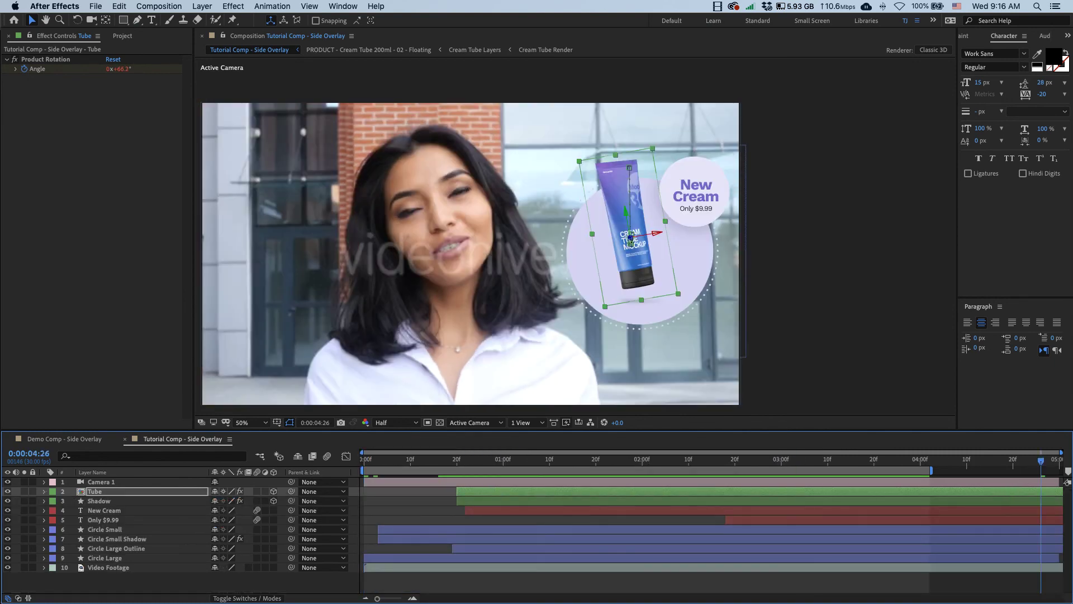
pyautogui.press('n')
pyautogui.press('space')
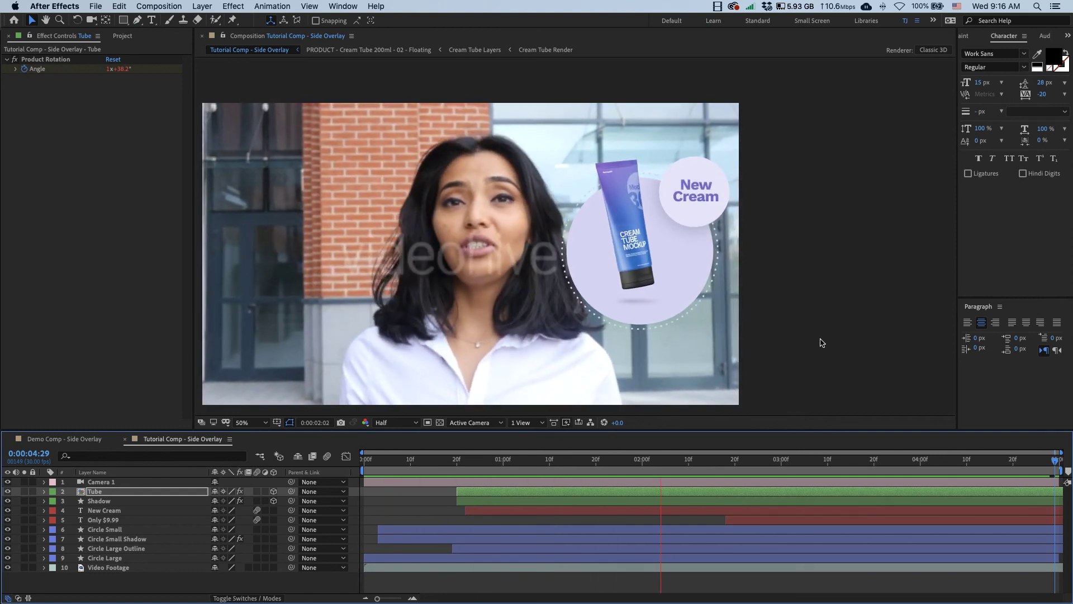
pyautogui.press('space')
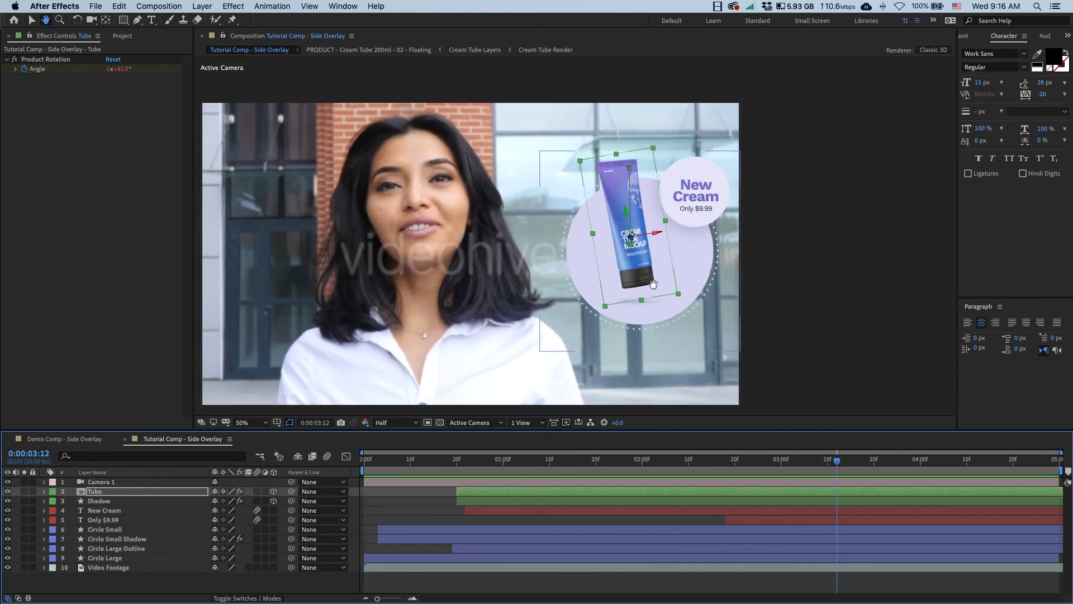
pyautogui.moveTo(653, 284); pyautogui.dragTo(742, 274)
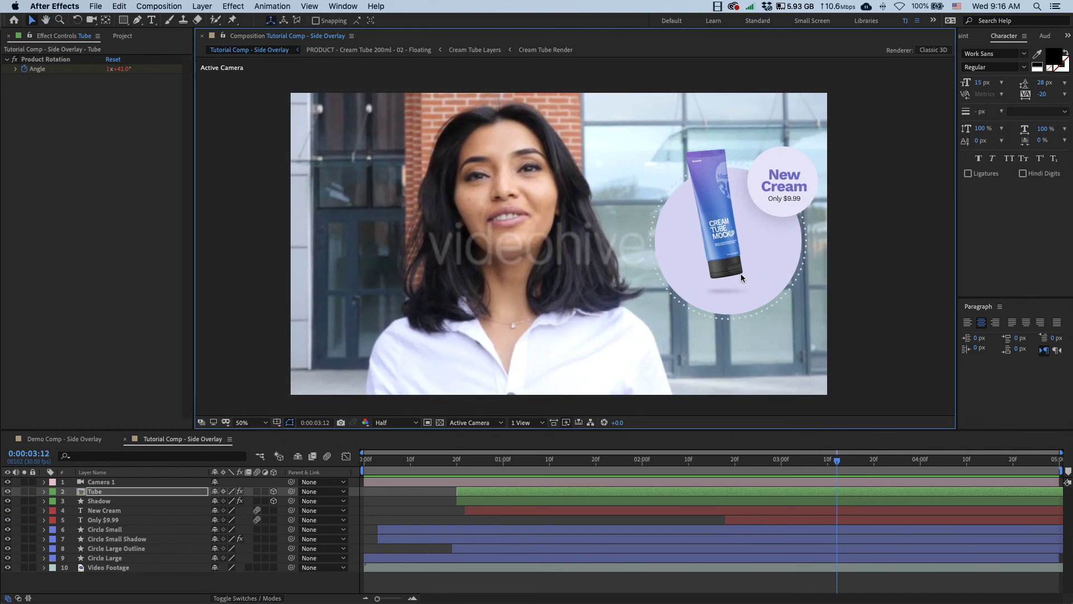
# Play back the overlay animation, check the tube's second spin between about 0:00:02:21 and 0:00:02:17, and deselect the Tube layer
pyautogui.press('space')
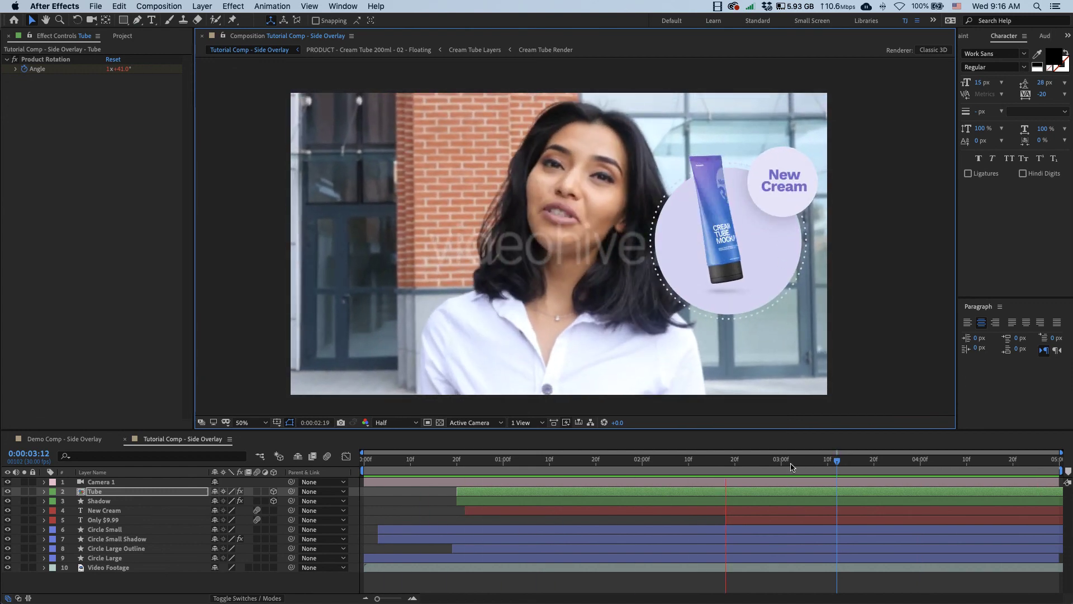
pyautogui.moveTo(762, 464); pyautogui.dragTo(740, 464)
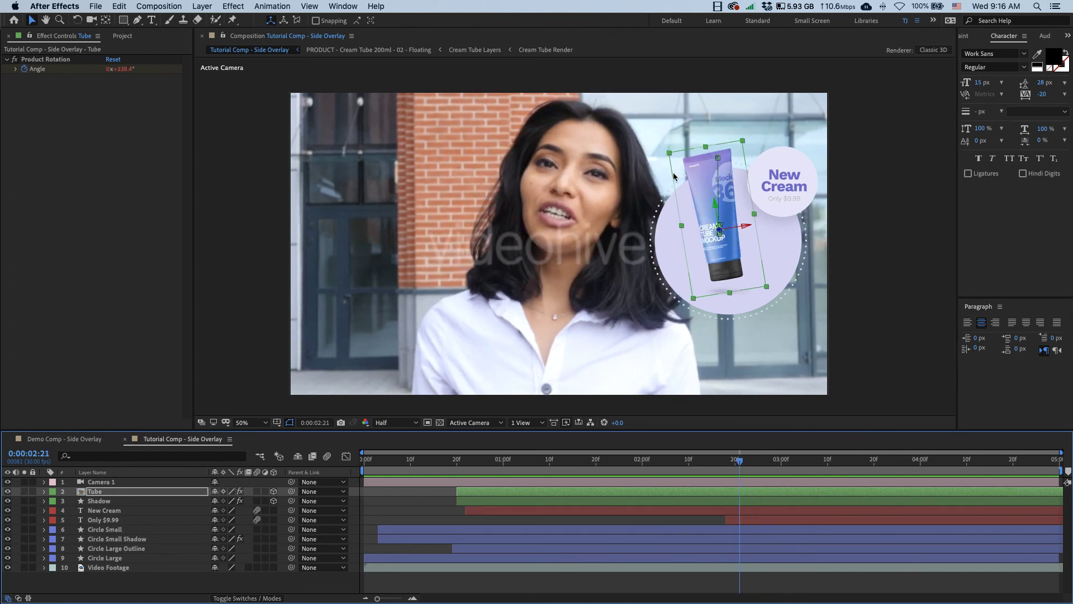
pyautogui.moveTo(745, 469); pyautogui.dragTo(720, 468)
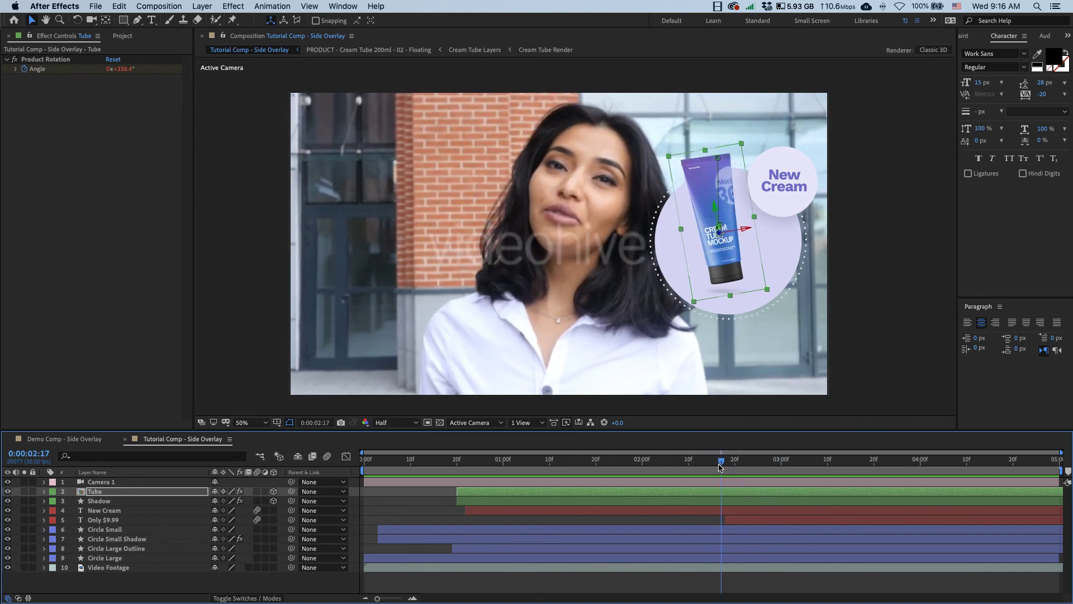
pyautogui.click(861, 214)
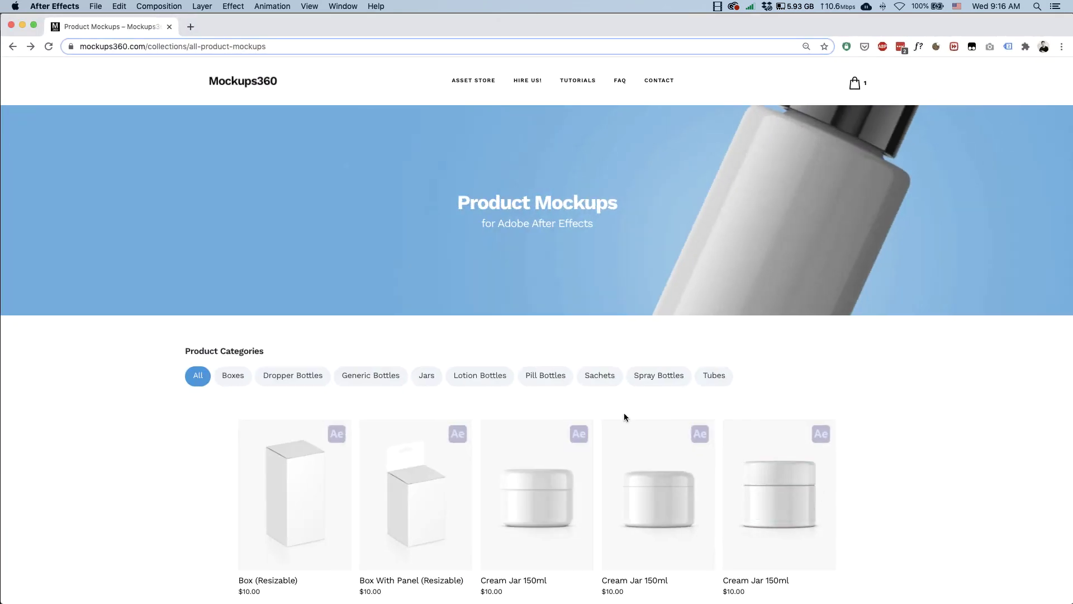
# In the web browser, look through the Product Mockups collection on mockups360.com from the boxes down to the generic bottles
pyautogui.scroll(-10, 624, 413)
pyautogui.scroll(-5, 624, 416)
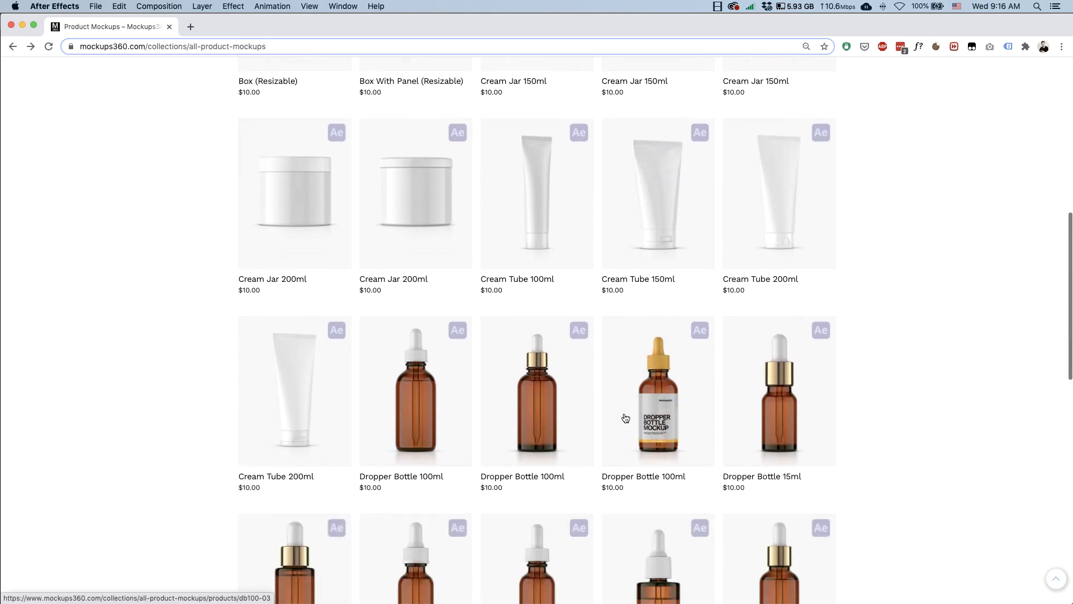
pyautogui.scroll(-2, 434, 423)
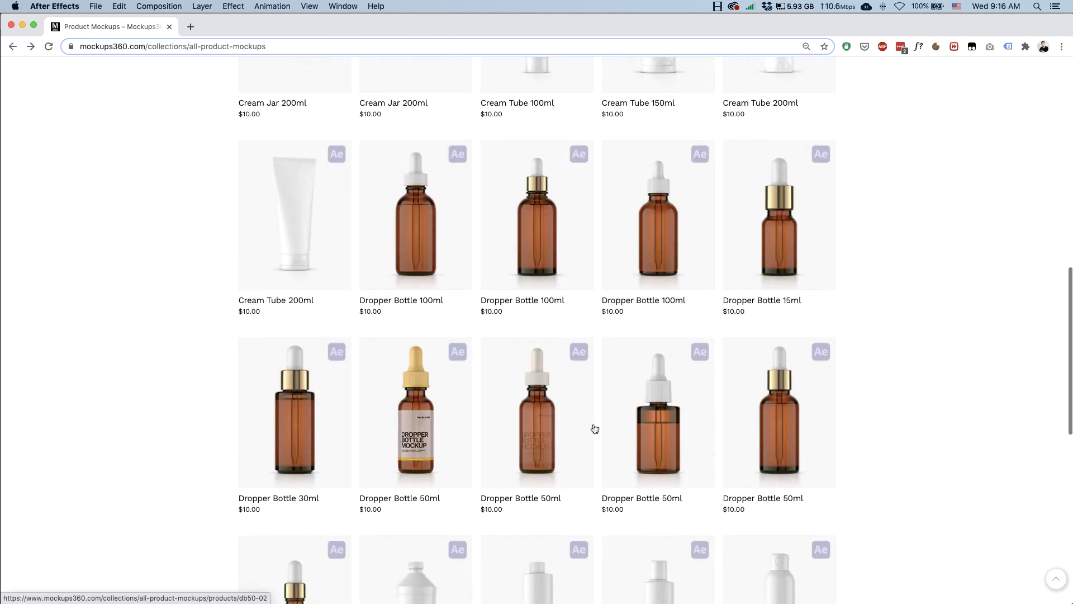
pyautogui.scroll(-4, 595, 428)
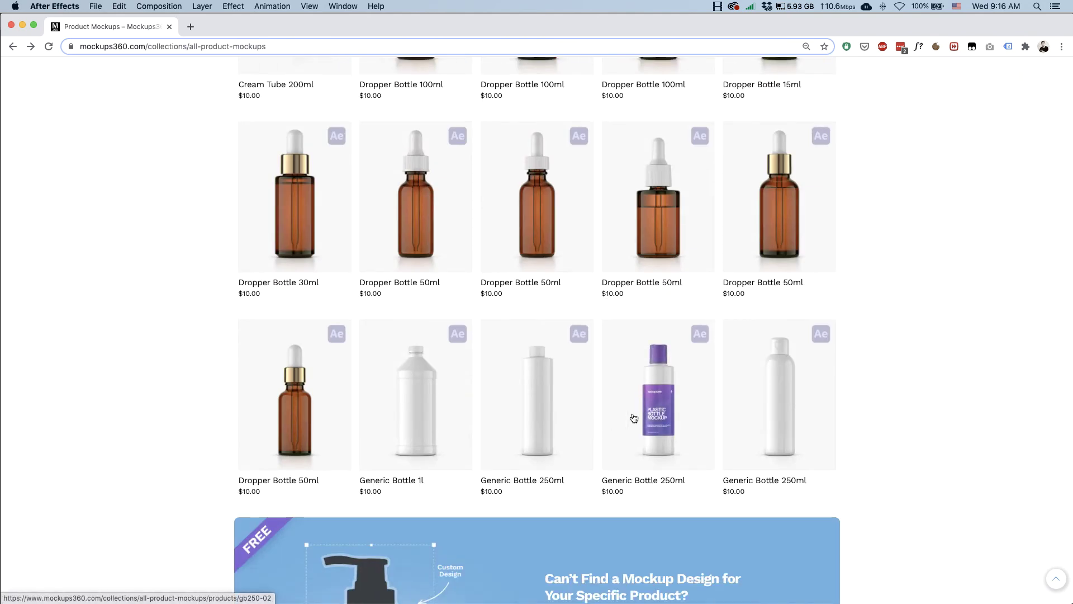